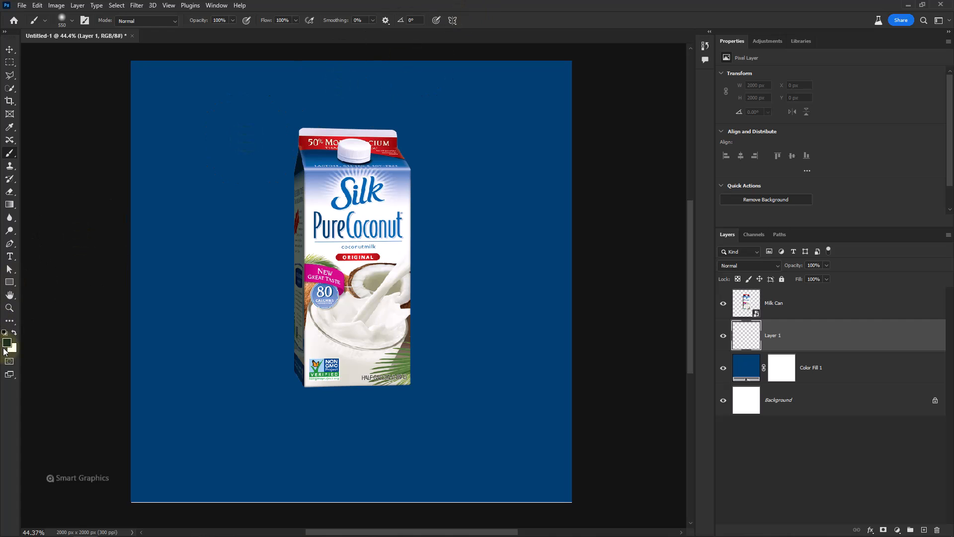
Set the foreground color to light blue b3e4ff and ready the Brush tool
{"action": "left_click", "coordinate": [7, 343]}
{"action": "left_click", "coordinate": [453, 172]}
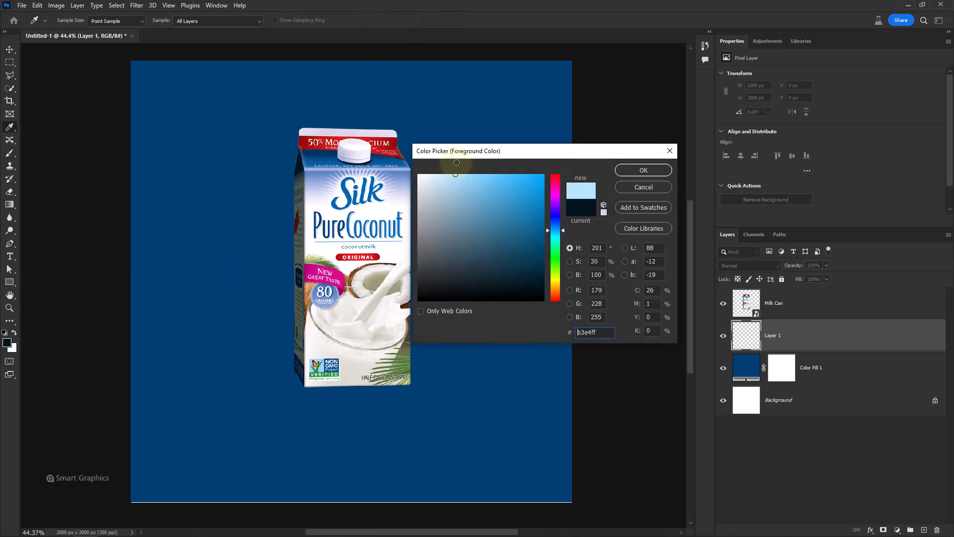
{"action": "left_click", "coordinate": [643, 170]}
{"action": "key", "text": "b"}
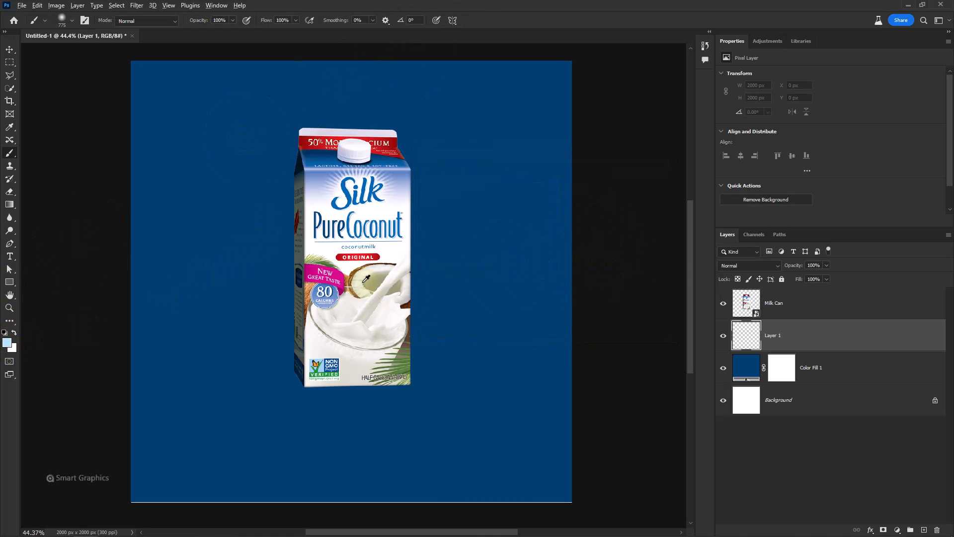
Paint a large soft light-blue glow behind the carton on Layer 1, enlarging the brush to 2213 px for the final dab
{"action": "left_click", "coordinate": [371, 267]}
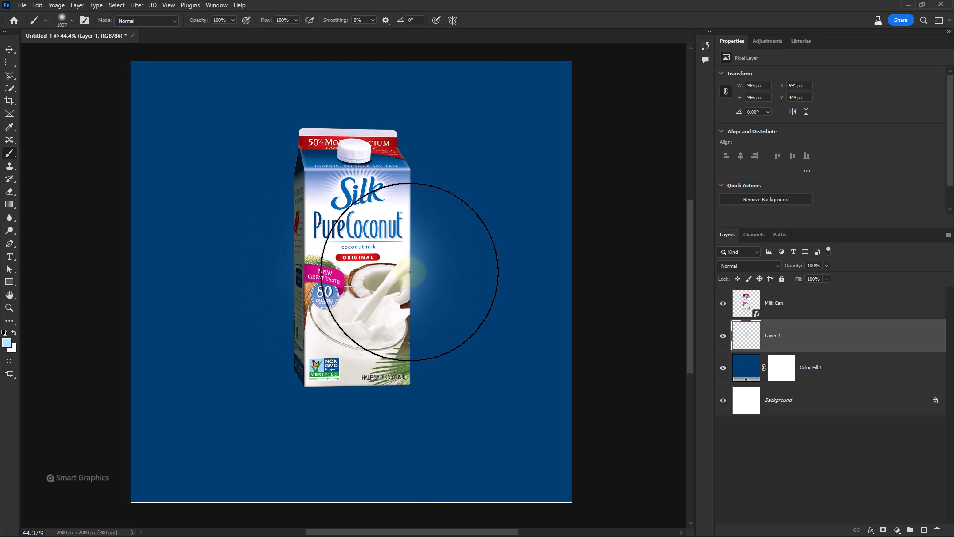
{"action": "left_click", "coordinate": [406, 265]}
{"action": "left_click_drag", "start_coordinate": [389, 272], "coordinate": [472, 279]}
{"action": "left_click", "coordinate": [410, 224]}
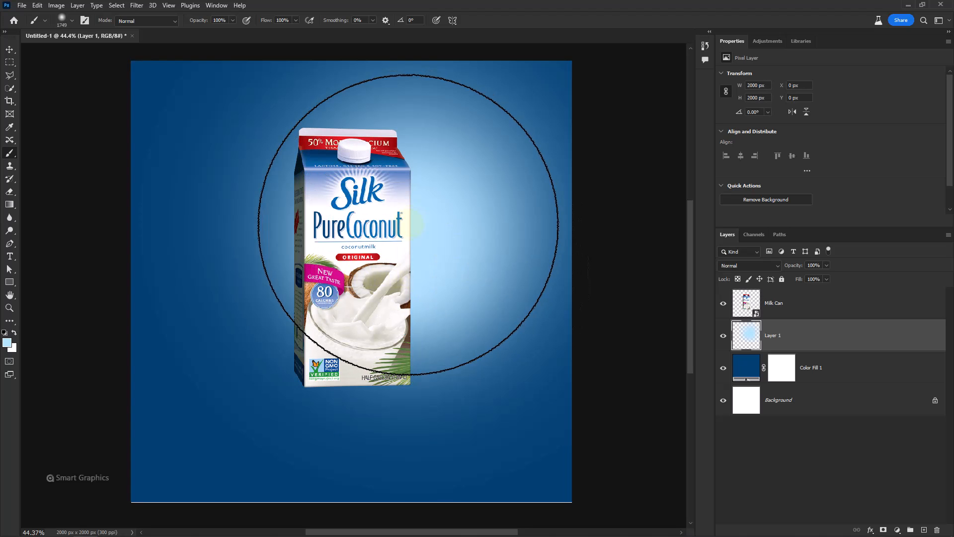
{"action": "left_click_drag", "start_coordinate": [341, 250], "coordinate": [393, 248]}
{"action": "left_click", "coordinate": [413, 224]}
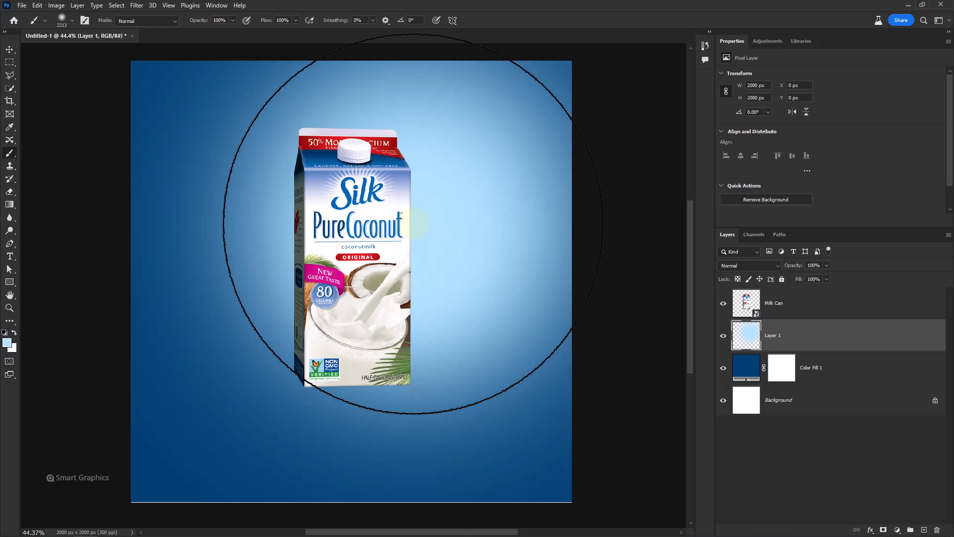
Change Layer 1's blend mode to Color Dodge, compare it hidden and shown, and set its opacity to 97%
{"action": "left_click", "coordinate": [744, 267]}
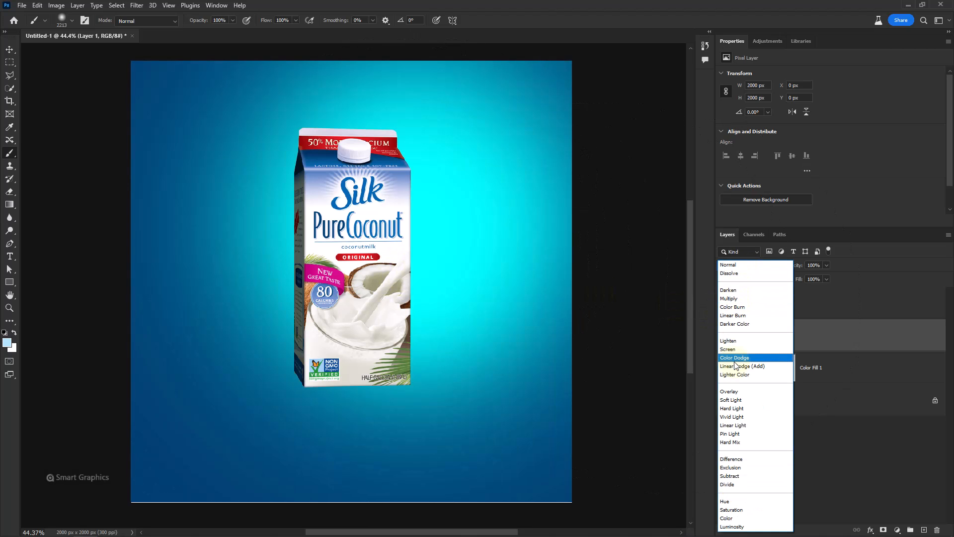
{"action": "left_click", "coordinate": [734, 357]}
{"action": "left_click", "coordinate": [724, 336]}
{"action": "left_click", "coordinate": [724, 336]}
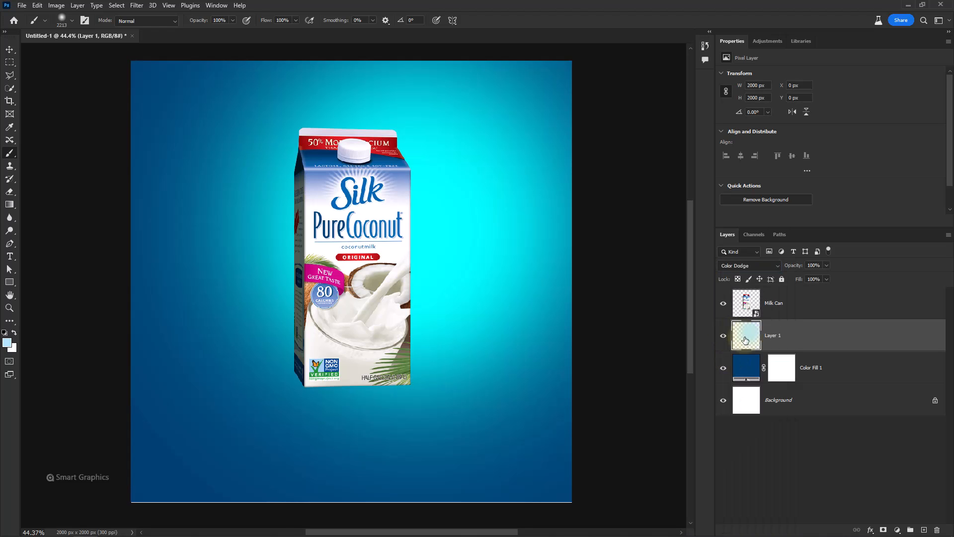
{"action": "left_click_drag", "start_coordinate": [792, 266], "coordinate": [799, 271]}
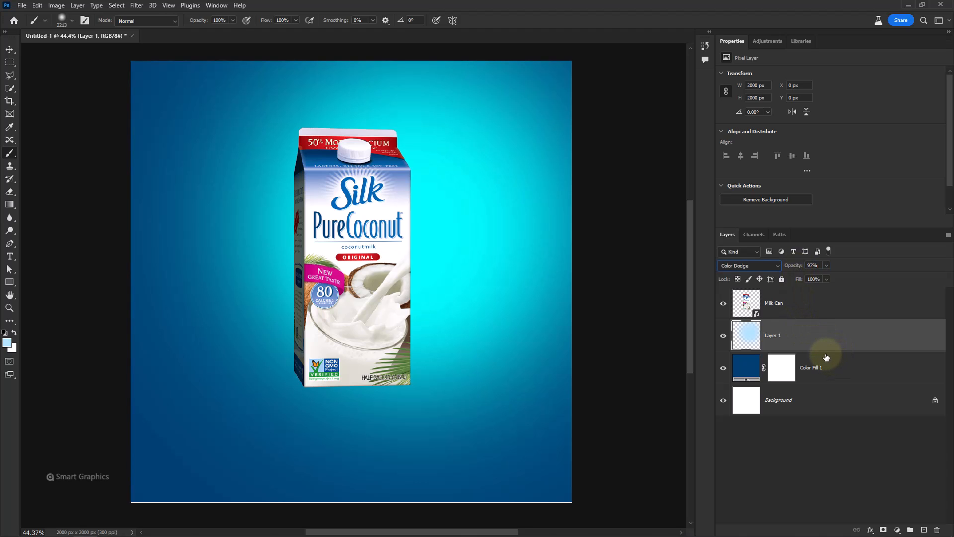
Unlock the Background layer and group it with Color Fill 1 and Layer 1 under the name BG
{"action": "left_click", "coordinate": [935, 401]}
{"action": "left_click", "coordinate": [833, 334], "text": "shift"}
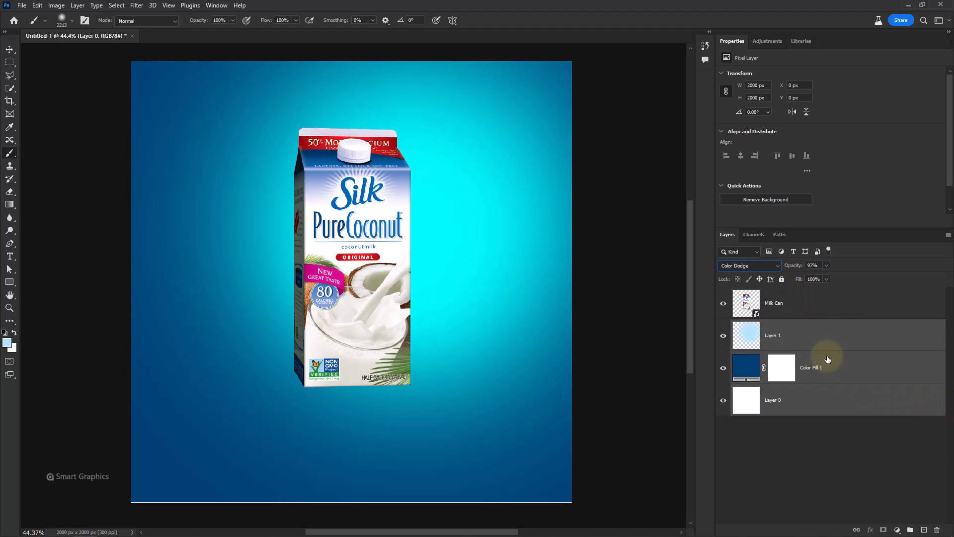
{"action": "key", "text": "ctrl+g"}
{"action": "double_click", "coordinate": [762, 326]}
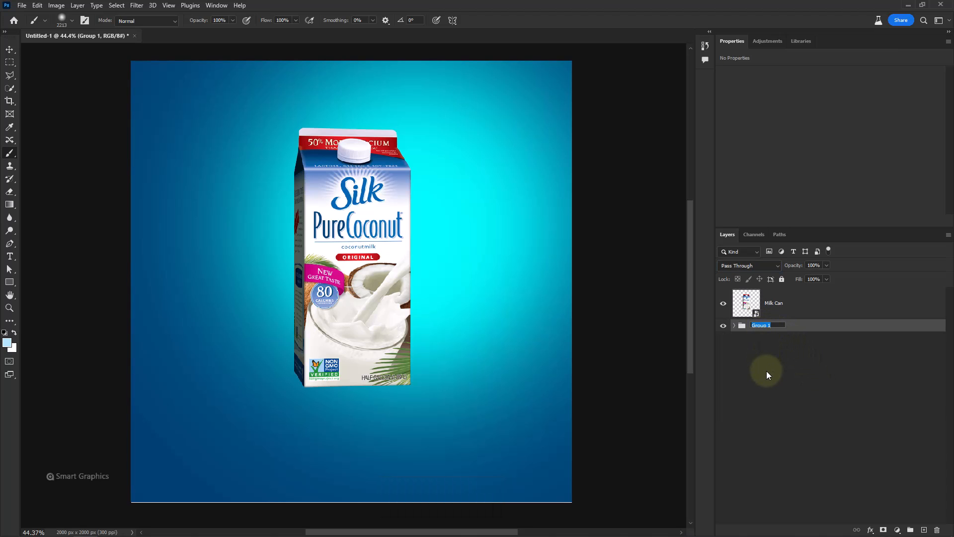
{"action": "type", "text": "BG"}
{"action": "key", "text": "Return"}
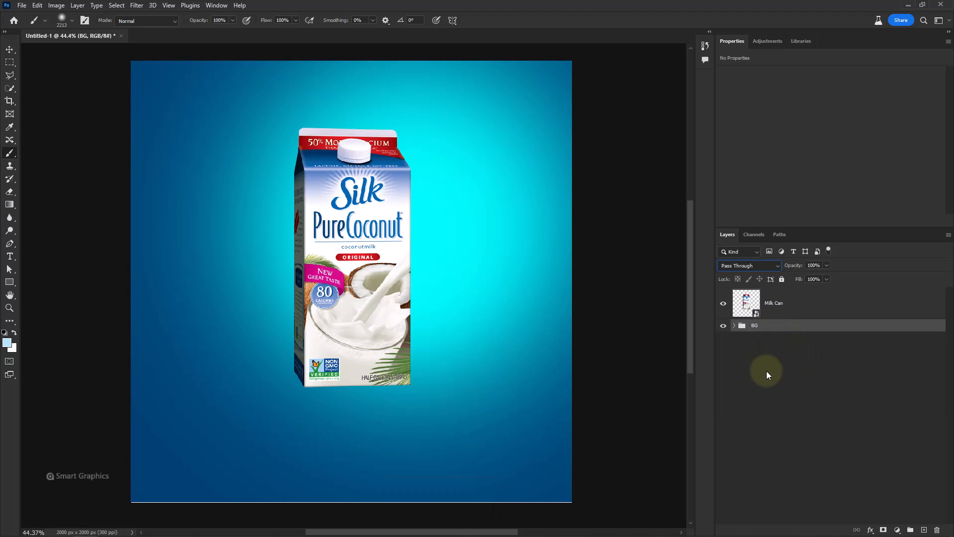
Move the Milk Can layer straight down to a Y position of 418 px
{"action": "left_click", "coordinate": [788, 304]}
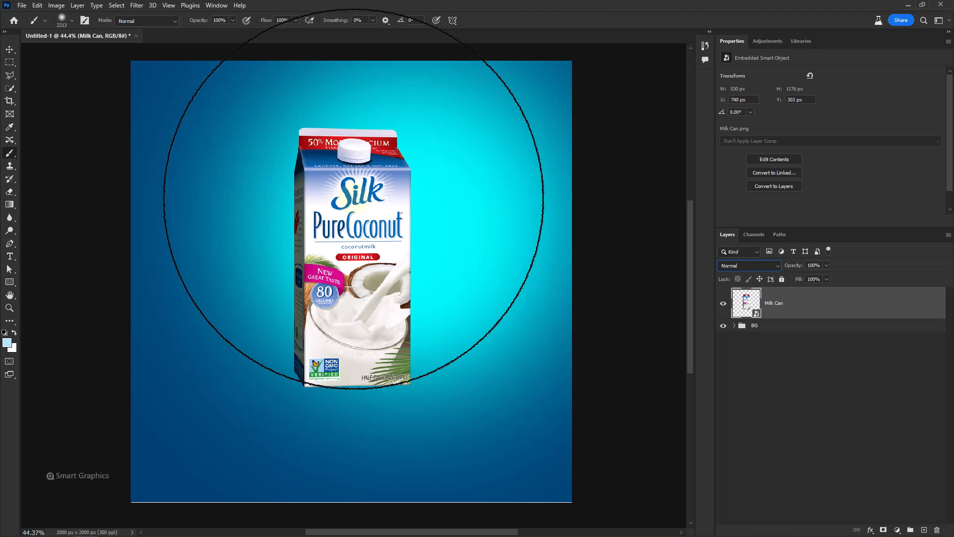
{"action": "left_click", "coordinate": [10, 49]}
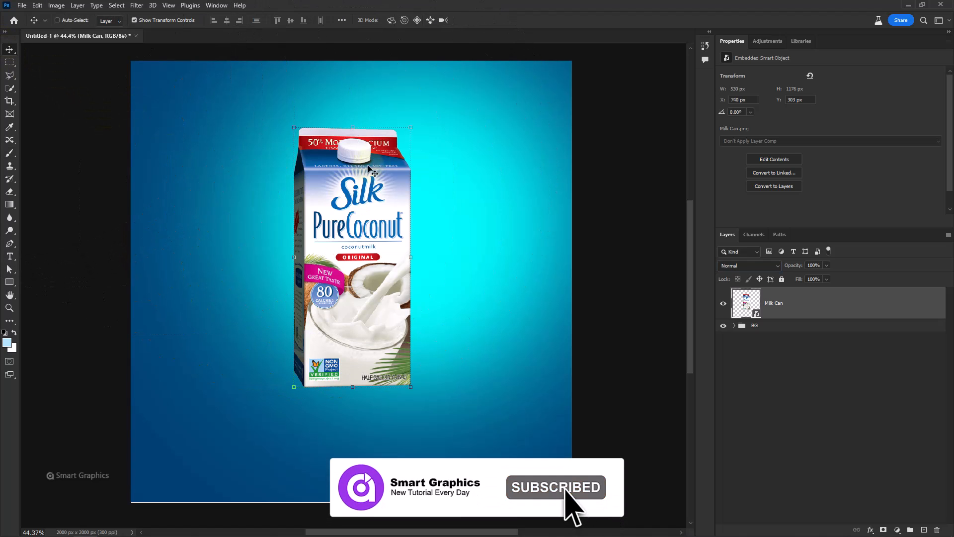
{"action": "left_click_drag", "start_coordinate": [369, 168], "coordinate": [407, 327]}
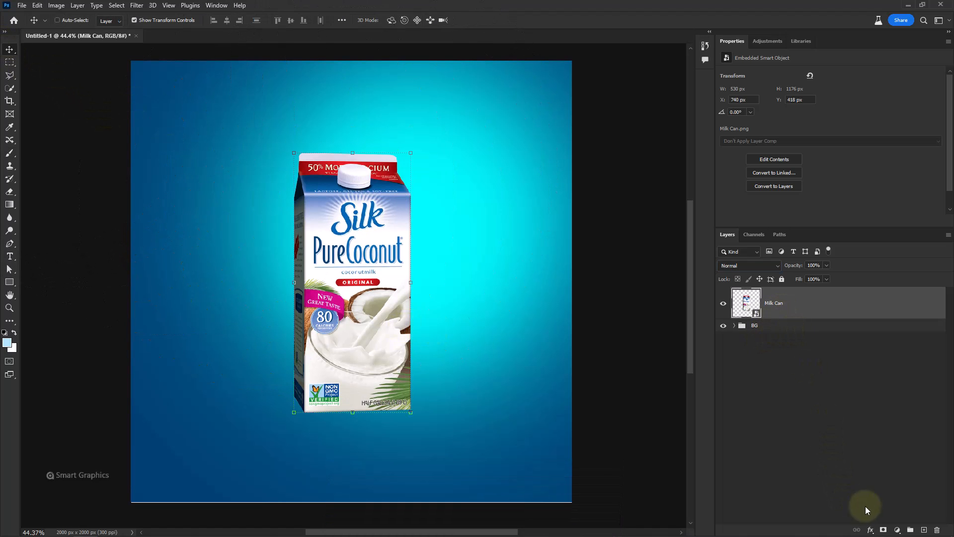
Add a Curves adjustment clipped to Milk Can, lowering its white point and midtones to darken the carton
{"action": "left_click", "coordinate": [898, 530]}
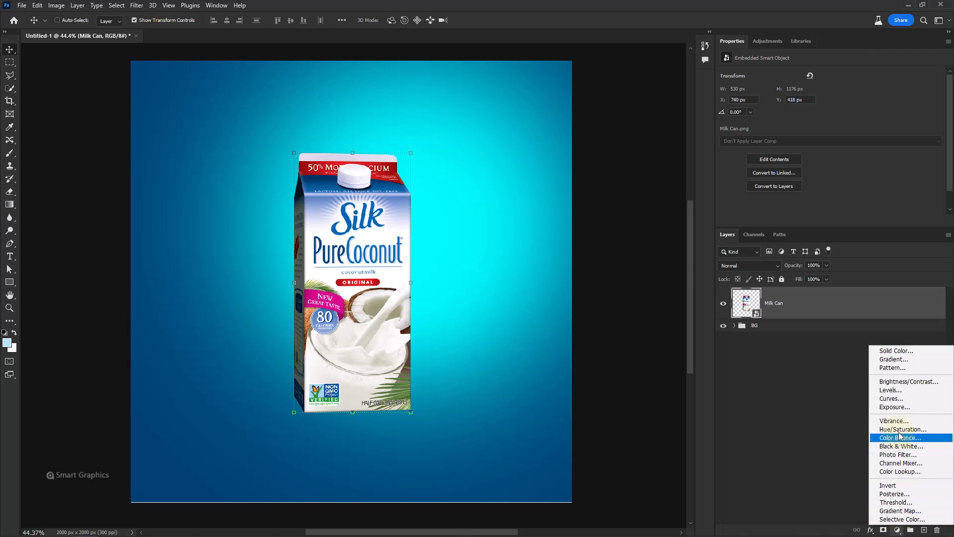
{"action": "left_click", "coordinate": [891, 398]}
{"action": "scroll", "coordinate": [864, 178], "scroll_direction": "down", "scroll_amount": 1}
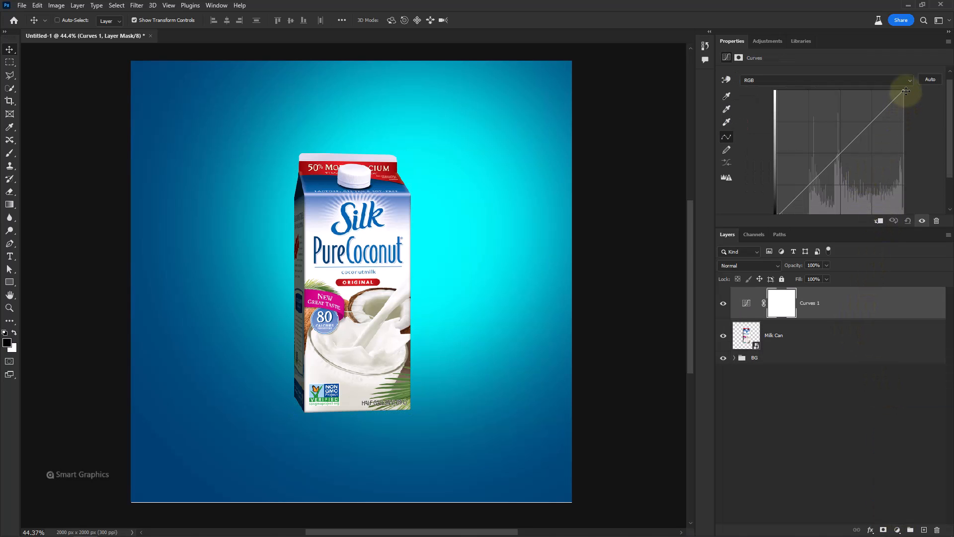
{"action": "left_click_drag", "start_coordinate": [904, 90], "coordinate": [923, 130]}
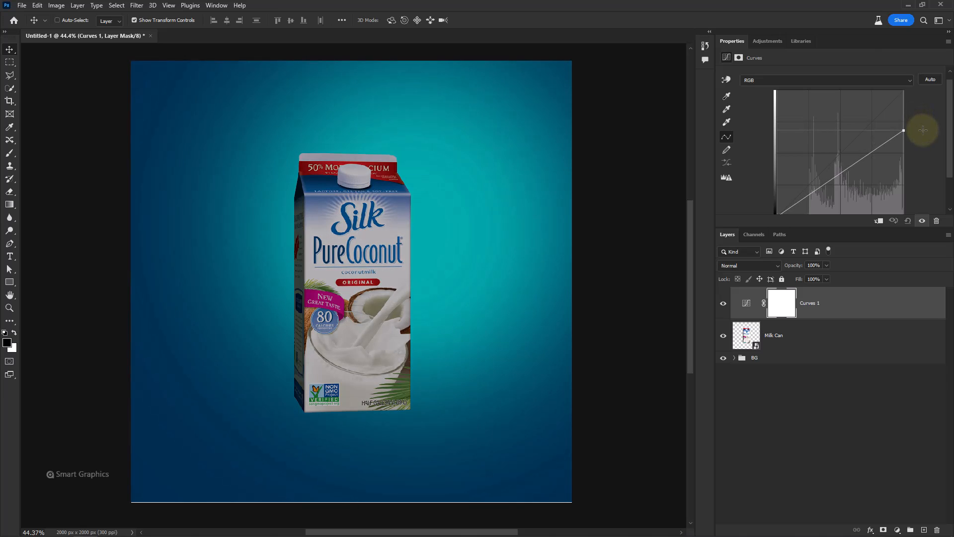
{"action": "left_click", "coordinate": [880, 222]}
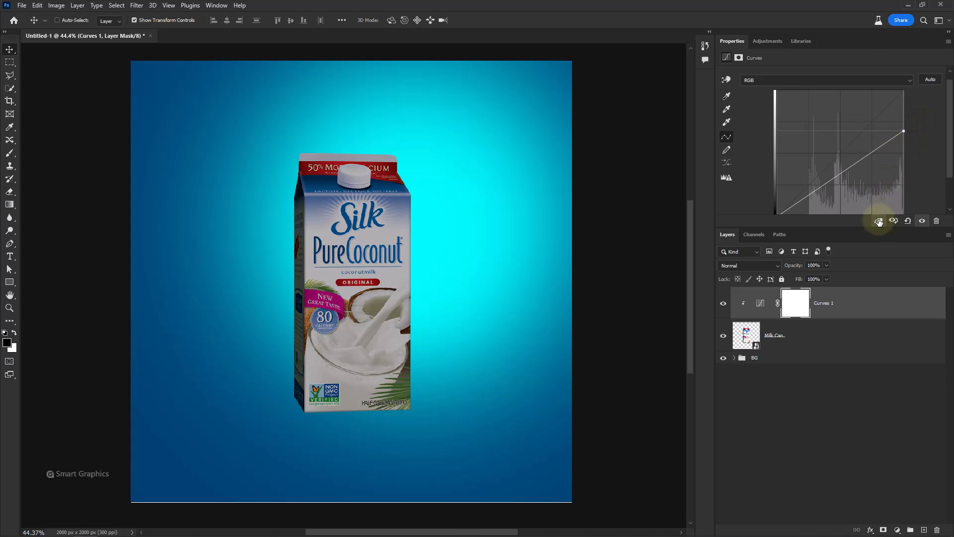
{"action": "left_click_drag", "start_coordinate": [852, 173], "coordinate": [859, 176]}
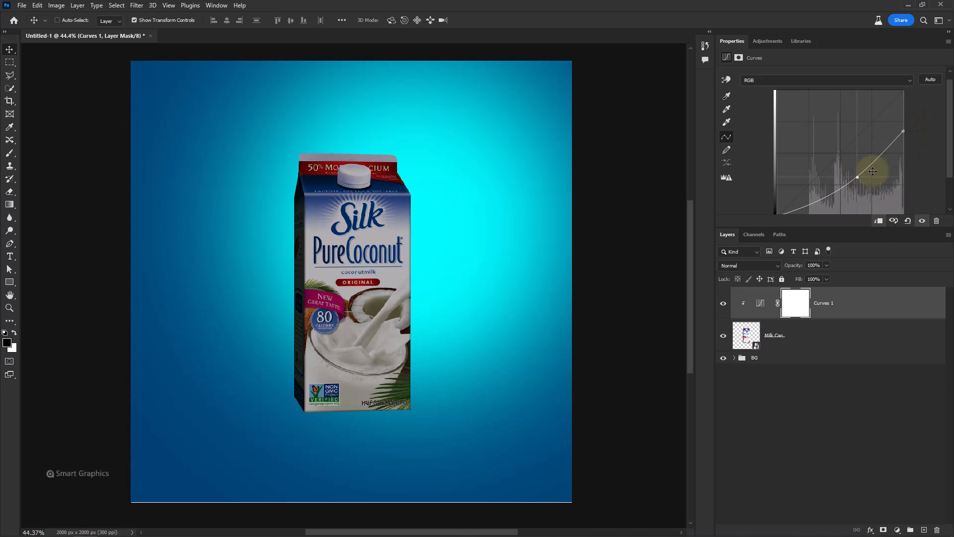
{"action": "left_click_drag", "start_coordinate": [904, 132], "coordinate": [905, 143]}
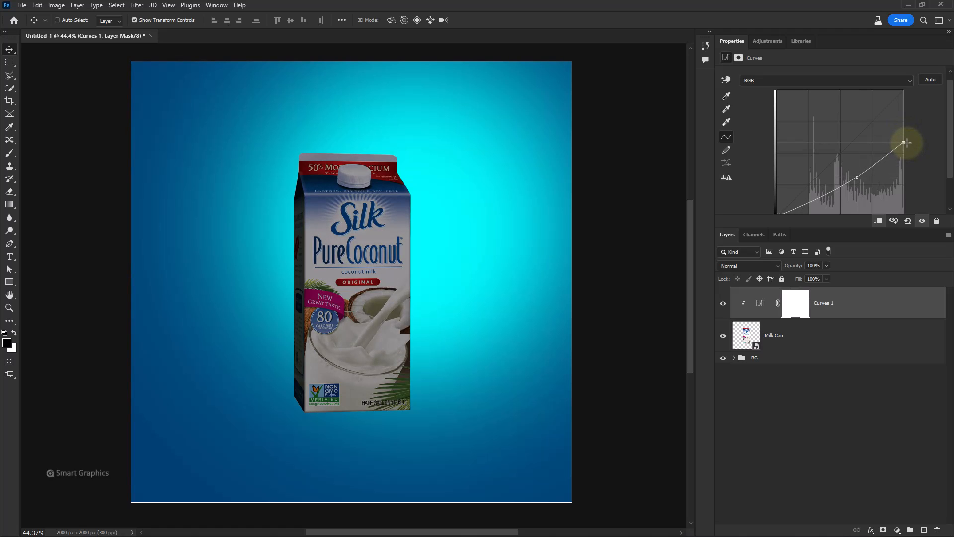
Invert the Curves 1 mask to black and paint white over the carton's lower part and left side with a soft brush, reduced to 46% opacity
{"action": "left_click", "coordinate": [800, 308]}
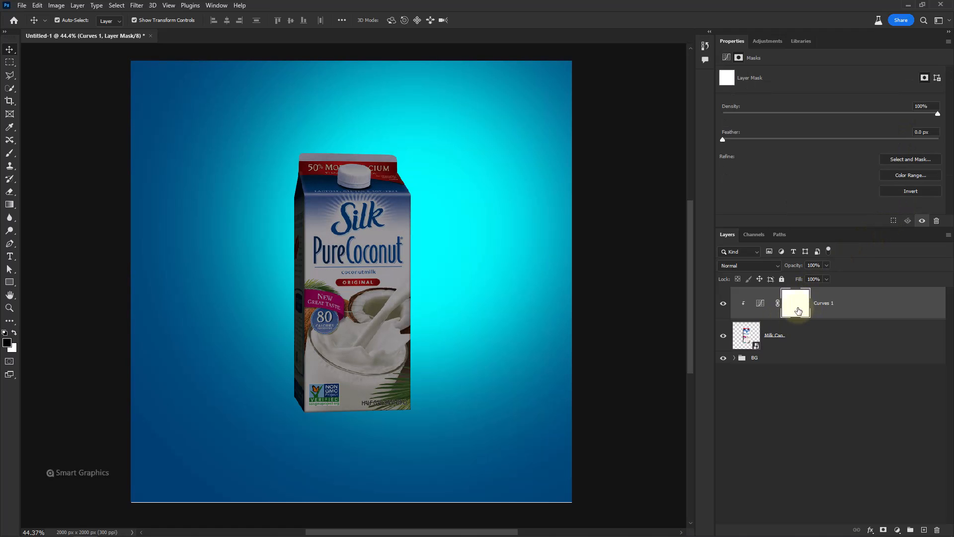
{"action": "key", "text": "ctrl+i"}
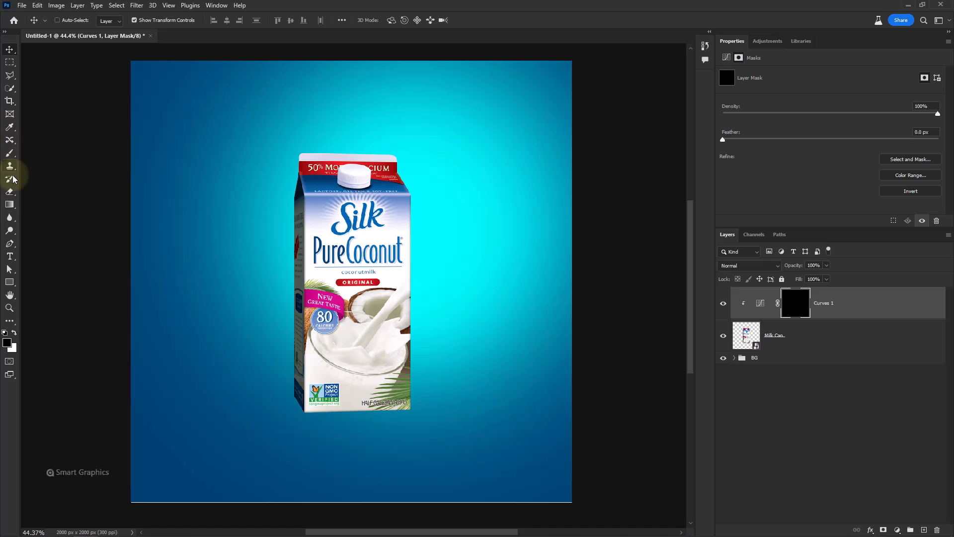
{"action": "left_click", "coordinate": [9, 154]}
{"action": "left_click_drag", "start_coordinate": [351, 244], "coordinate": [190, 239]}
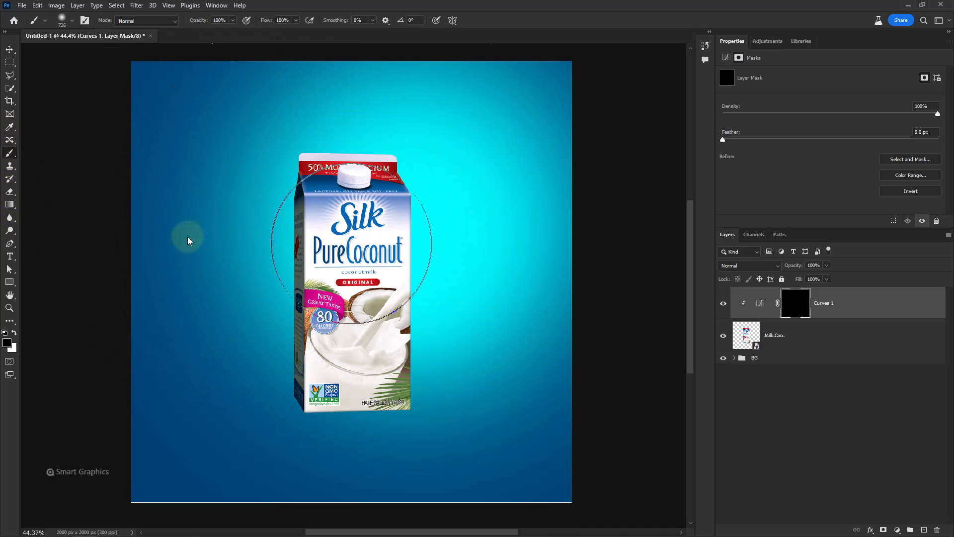
{"action": "left_click", "coordinate": [15, 332]}
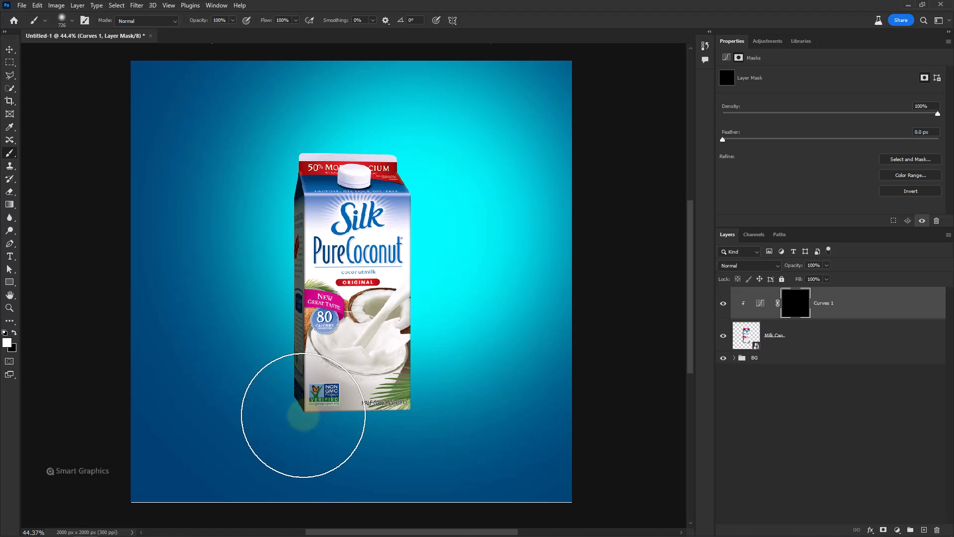
{"action": "left_click", "coordinate": [302, 419]}
{"action": "mouse_move", "coordinate": [312, 419]}
{"action": "left_mouse_down"}
{"action": "mouse_move", "coordinate": [348, 417]}
{"action": "mouse_move", "coordinate": [375, 433]}
{"action": "mouse_move", "coordinate": [312, 418]}
{"action": "mouse_move", "coordinate": [299, 382]}
{"action": "mouse_move", "coordinate": [378, 414]}
{"action": "mouse_move", "coordinate": [315, 384]}
{"action": "left_mouse_up"}
{"action": "left_click_drag", "start_coordinate": [199, 21], "coordinate": [174, 24]}
{"action": "left_click_drag", "start_coordinate": [324, 310], "coordinate": [352, 310]}
{"action": "left_click_drag", "start_coordinate": [338, 400], "coordinate": [288, 230]}
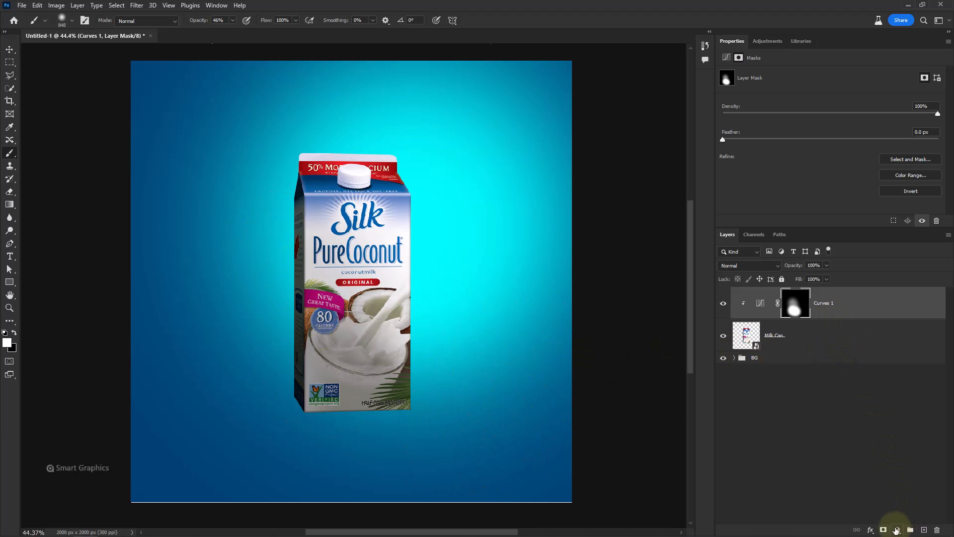
Add a second Curves adjustment clipped to the carton, lower its white point, and invert its mask to black
{"action": "left_click", "coordinate": [897, 530]}
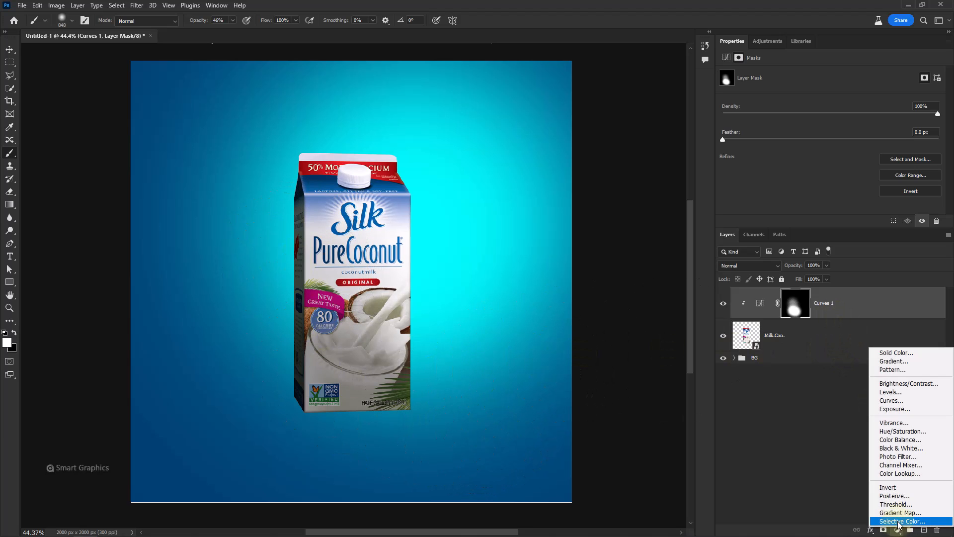
{"action": "left_click", "coordinate": [892, 401]}
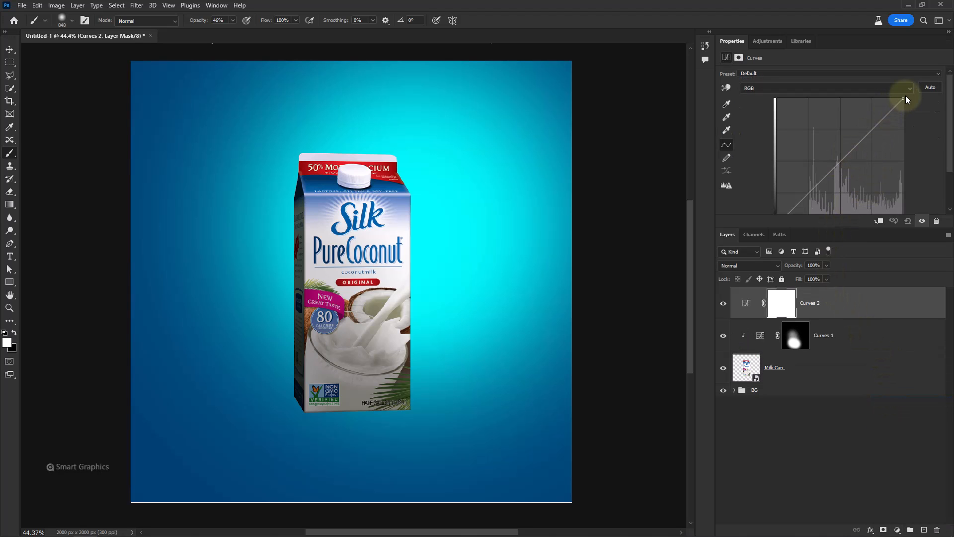
{"action": "left_click_drag", "start_coordinate": [903, 102], "coordinate": [925, 137]}
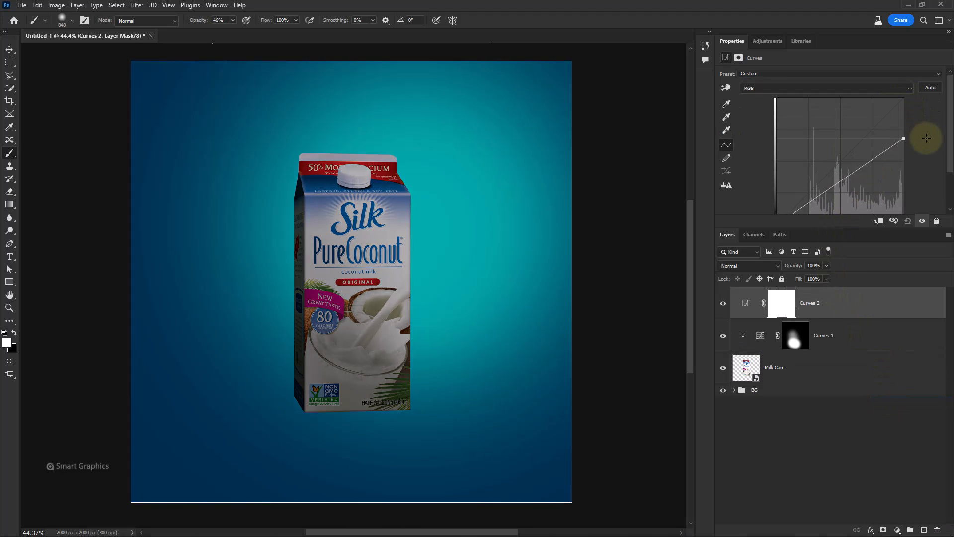
{"action": "left_click", "coordinate": [879, 222]}
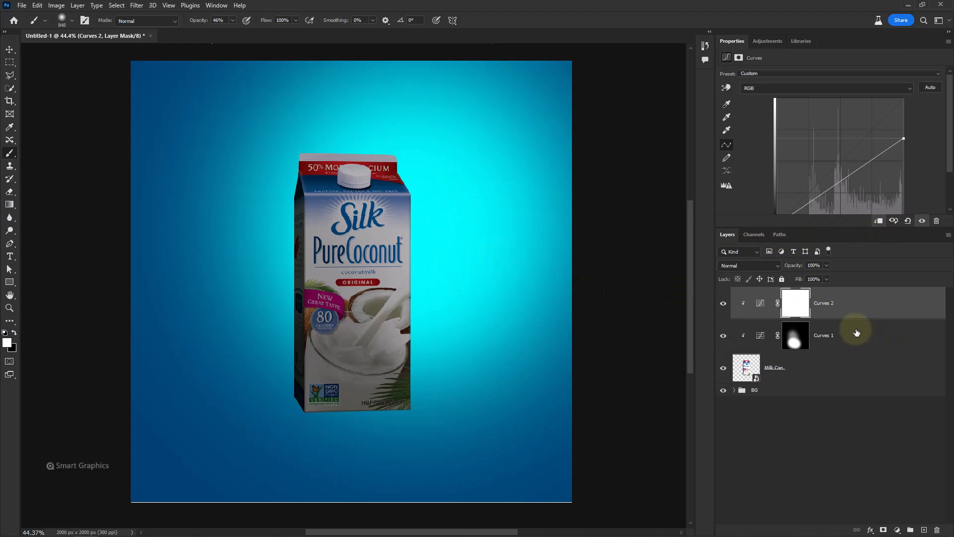
{"action": "left_click", "coordinate": [796, 302]}
{"action": "key", "text": "ctrl+i"}
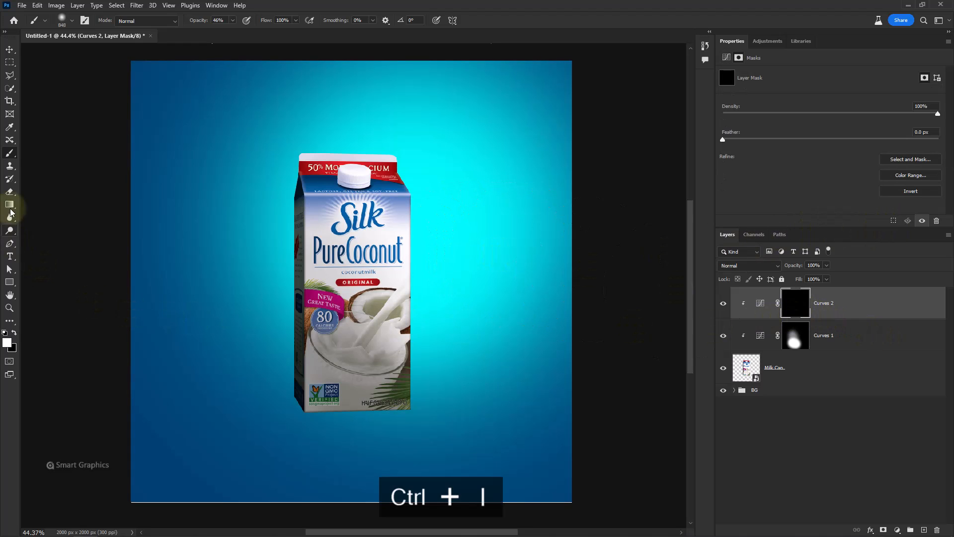
Paint a straight white line along the carton's right edge on the Curves 2 mask with a 37 px brush at 100% opacity, and invert the mask
{"action": "left_click_drag", "start_coordinate": [520, 305], "coordinate": [433, 309]}
{"action": "scroll", "coordinate": [439, 374], "scroll_direction": "up", "scroll_amount": 4}
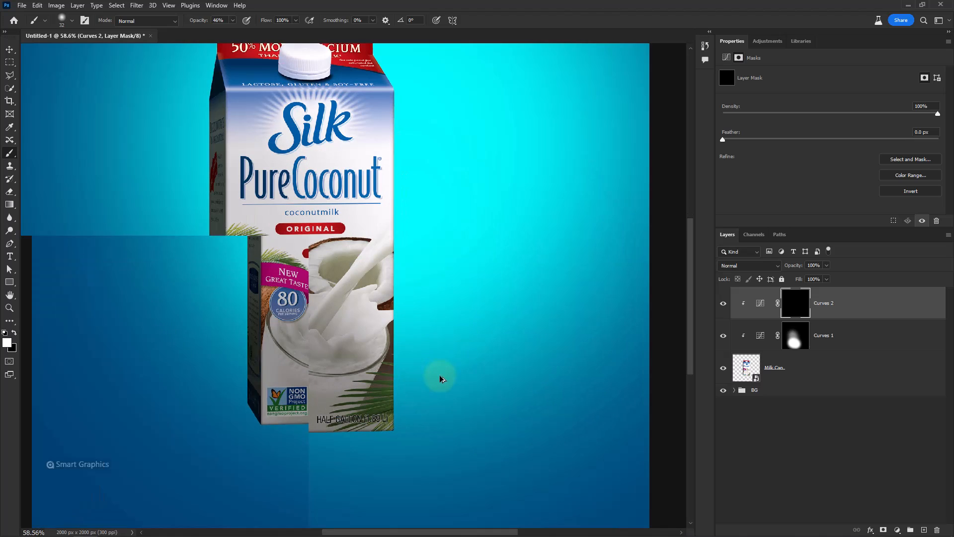
{"action": "left_click_drag", "start_coordinate": [198, 21], "coordinate": [241, 27]}
{"action": "right_click", "coordinate": [399, 420], "text": "alt"}
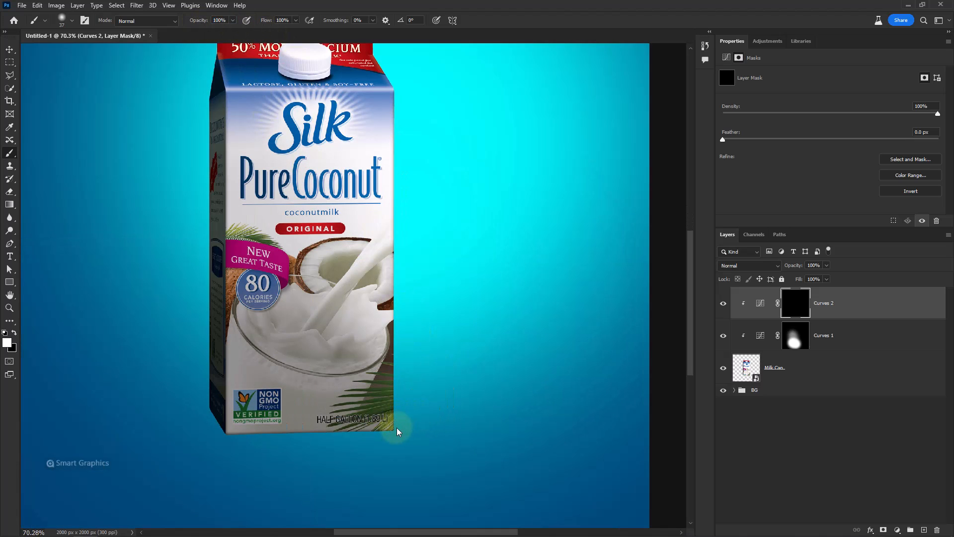
{"action": "left_click_drag", "start_coordinate": [420, 329], "coordinate": [426, 365]}
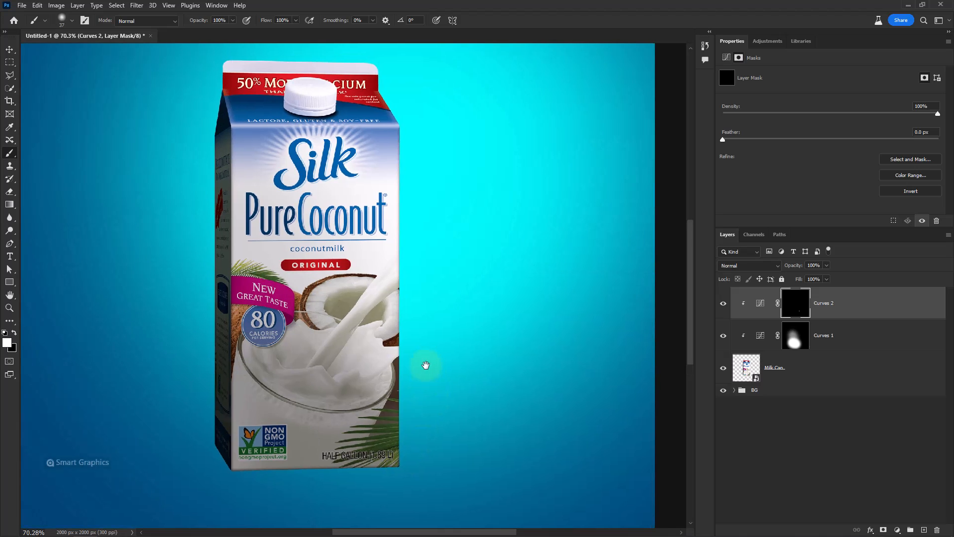
{"action": "left_click", "coordinate": [402, 127], "text": "shift"}
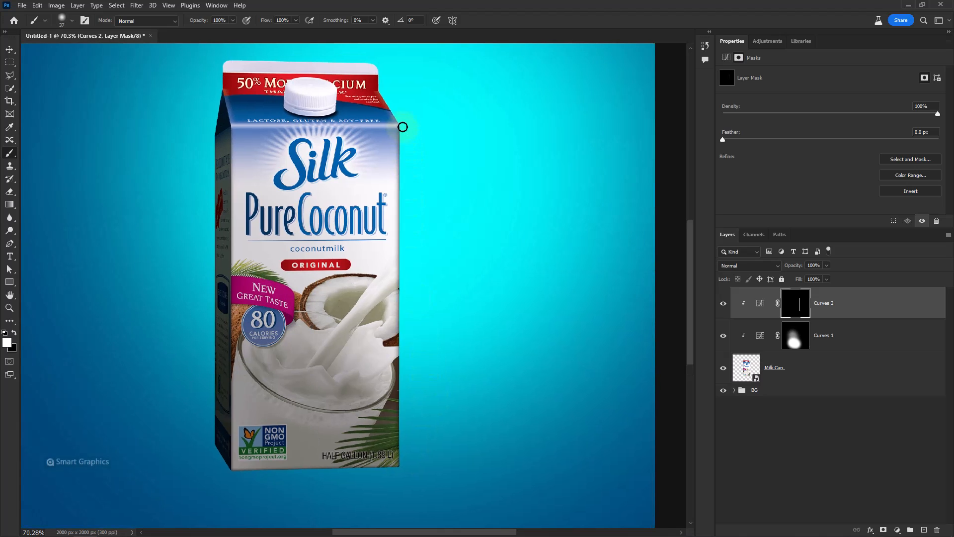
{"action": "key", "text": "ctrl+i"}
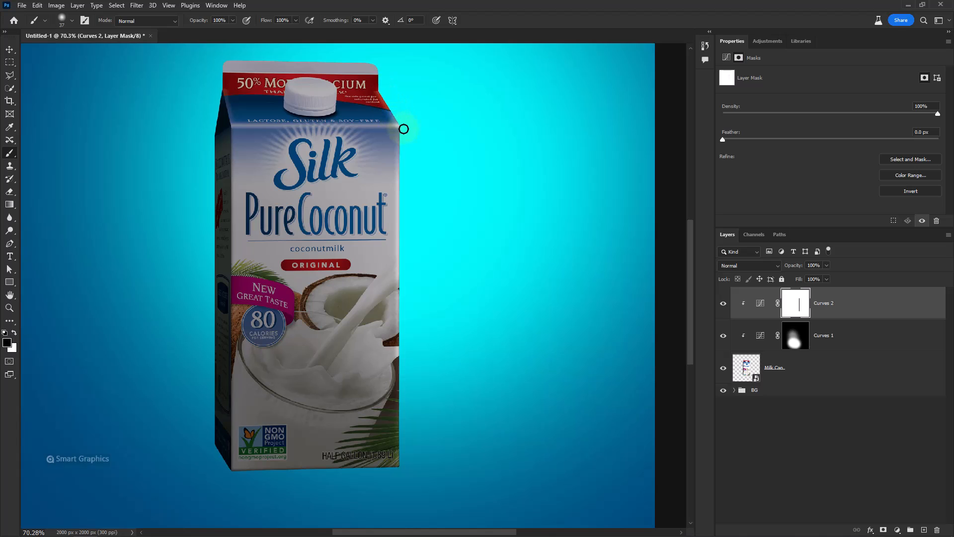
Paint black on the Curves 2 mask along the carton's right edge and front fold, then across its top ridge with a 94 px brush
{"action": "left_click_drag", "start_coordinate": [407, 180], "coordinate": [403, 467]}
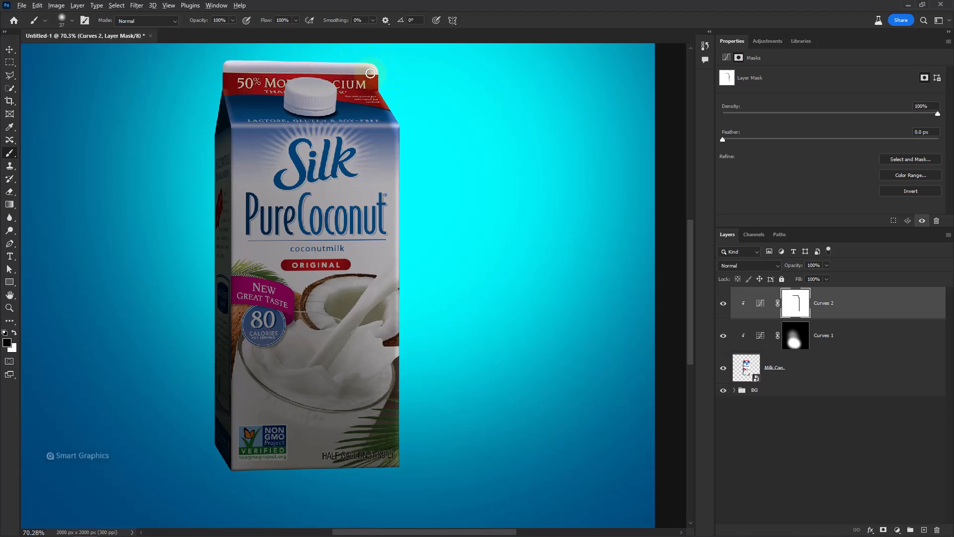
{"action": "key", "text": "bracketright"}
{"action": "key", "text": "bracketright"}
{"action": "key", "text": "bracketright"}
{"action": "key", "text": "bracketright"}
{"action": "key", "text": "bracketright"}
{"action": "key", "text": "bracketright"}
{"action": "key", "text": "bracketright"}
{"action": "left_click_drag", "start_coordinate": [282, 52], "coordinate": [218, 50]}
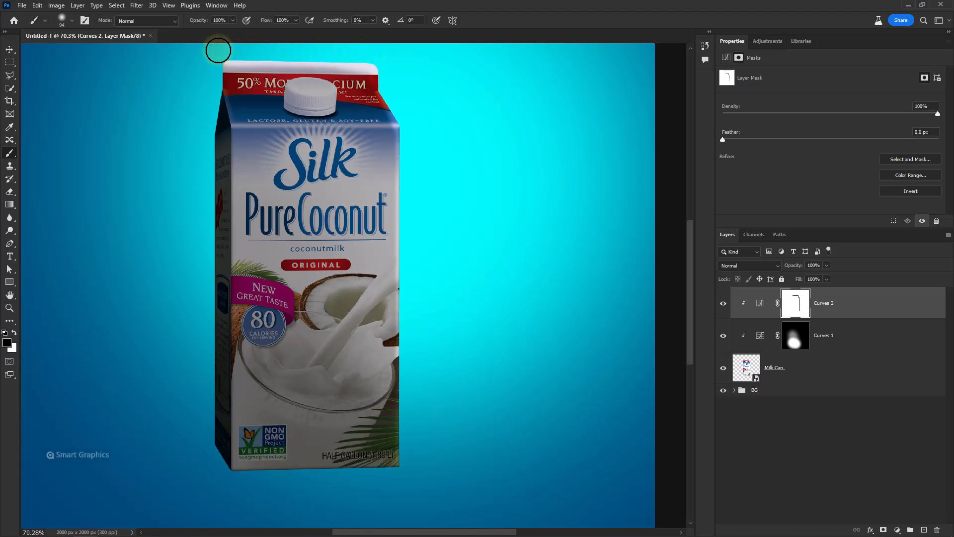
Paint a soft black glow down the carton's right side on the Curves 2 mask with a 316 px brush at 40% opacity, and compare the effect
{"action": "left_click_drag", "start_coordinate": [180, 119], "coordinate": [165, 119]}
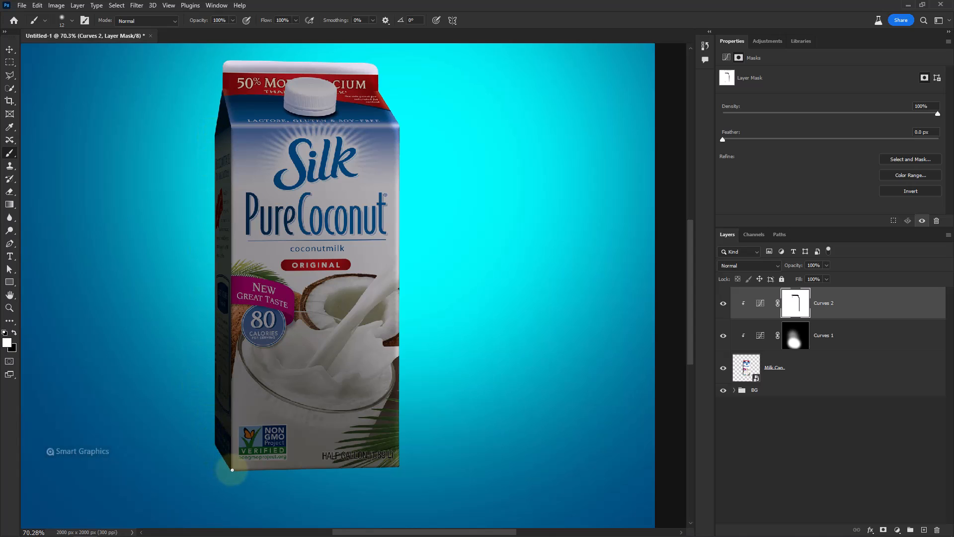
{"action": "key", "text": "x"}
{"action": "left_click_drag", "start_coordinate": [395, 365], "coordinate": [424, 366]}
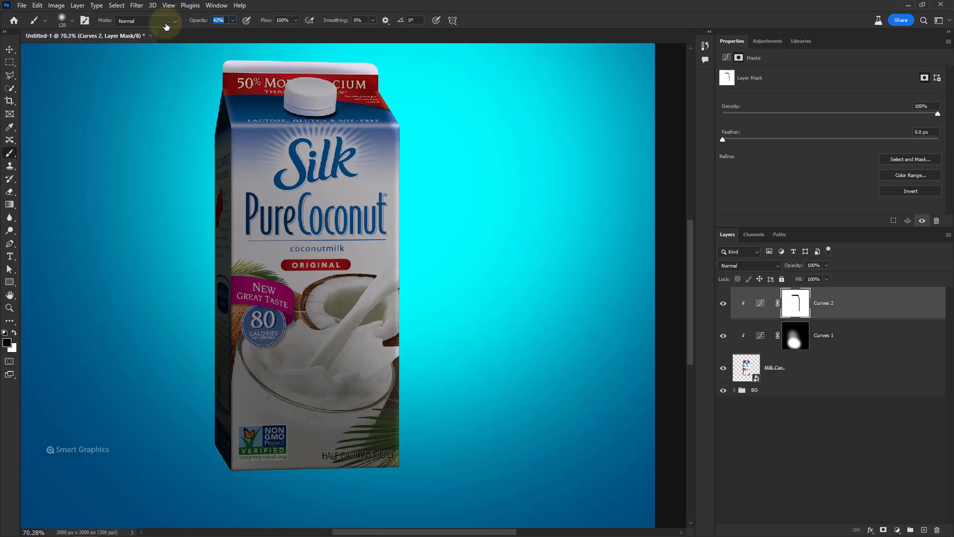
{"action": "left_click_drag", "start_coordinate": [167, 26], "coordinate": [165, 26]}
{"action": "left_click_drag", "start_coordinate": [424, 339], "coordinate": [456, 355]}
{"action": "mouse_move", "coordinate": [418, 446]}
{"action": "left_mouse_down"}
{"action": "mouse_move", "coordinate": [401, 337]}
{"action": "mouse_move", "coordinate": [405, 229]}
{"action": "left_mouse_up"}
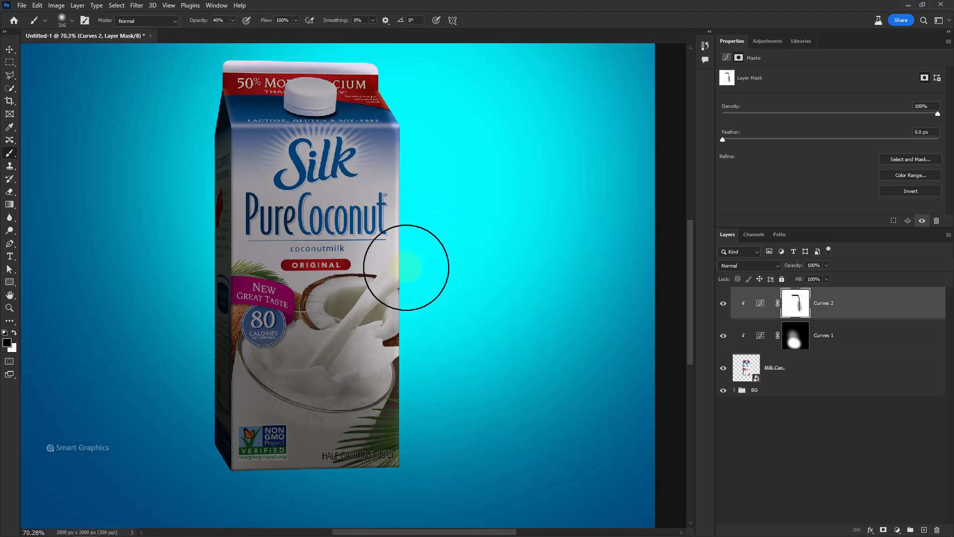
{"action": "mouse_move", "coordinate": [407, 267]}
{"action": "left_mouse_down"}
{"action": "mouse_move", "coordinate": [396, 123]}
{"action": "mouse_move", "coordinate": [383, 106]}
{"action": "mouse_move", "coordinate": [391, 94]}
{"action": "mouse_move", "coordinate": [228, 32]}
{"action": "left_mouse_up"}
{"action": "left_click", "coordinate": [786, 308]}
{"action": "left_click", "coordinate": [799, 309], "text": "shift"}
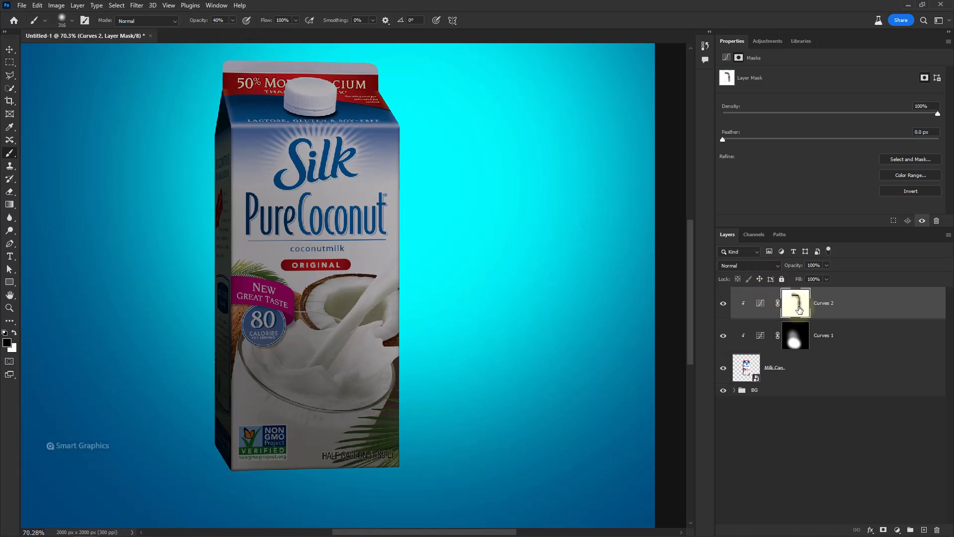
{"action": "left_click", "coordinate": [720, 309]}
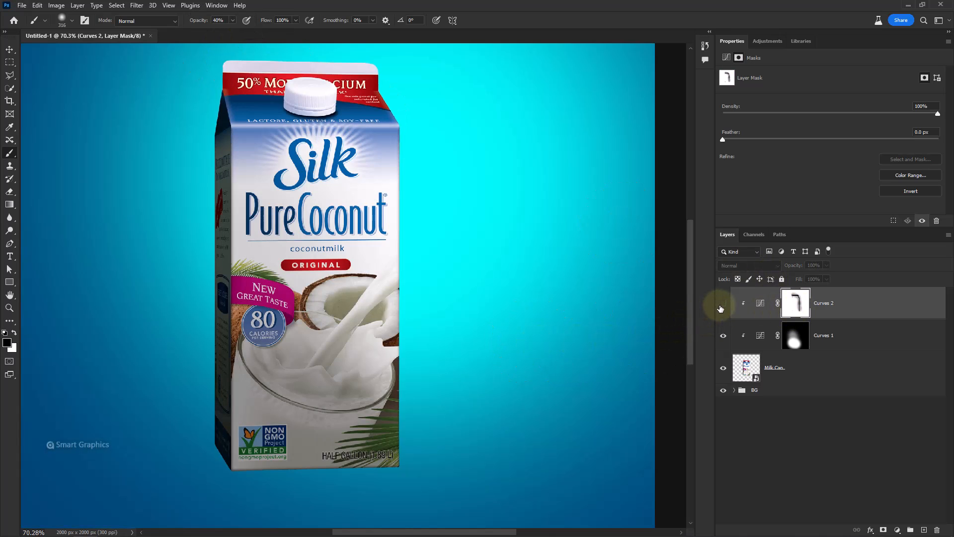
{"action": "left_click", "coordinate": [720, 308]}
Widen the glow at the carton's upper right on the Curves 2 mask with a 512 px brush and compare with the mask disabled
{"action": "scroll", "coordinate": [467, 336], "scroll_direction": "down", "scroll_amount": 2}
{"action": "left_click_drag", "start_coordinate": [418, 352], "coordinate": [437, 353]}
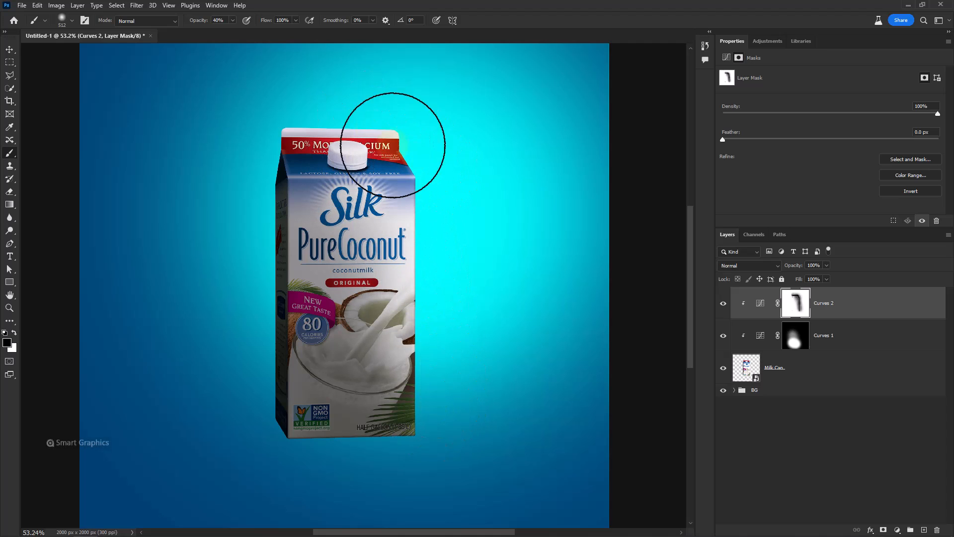
{"action": "left_click", "coordinate": [799, 310], "text": "shift"}
{"action": "left_click", "coordinate": [798, 312], "text": "shift"}
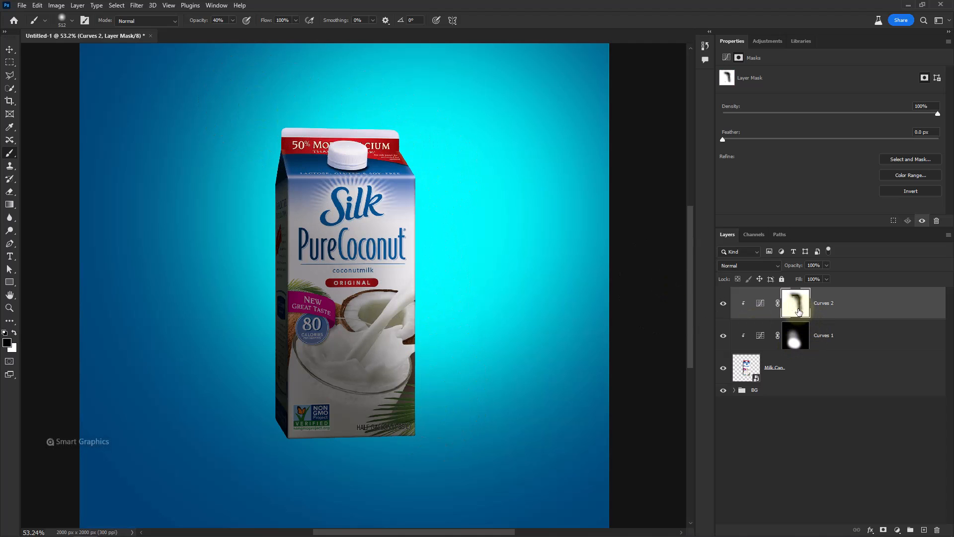
{"action": "scroll", "coordinate": [464, 309], "scroll_direction": "down", "scroll_amount": 1}
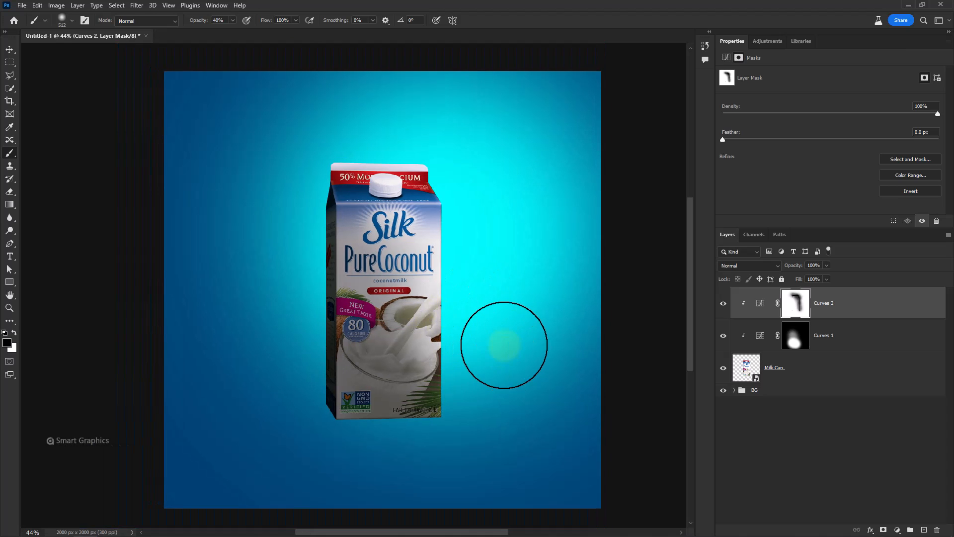
{"action": "scroll", "coordinate": [455, 366], "scroll_direction": "up", "scroll_amount": 1}
{"action": "mouse_move", "coordinate": [471, 379]}
{"action": "left_mouse_down"}
{"action": "mouse_move", "coordinate": [432, 376]}
{"action": "mouse_move", "coordinate": [404, 336]}
{"action": "mouse_move", "coordinate": [412, 279]}
{"action": "left_mouse_up"}
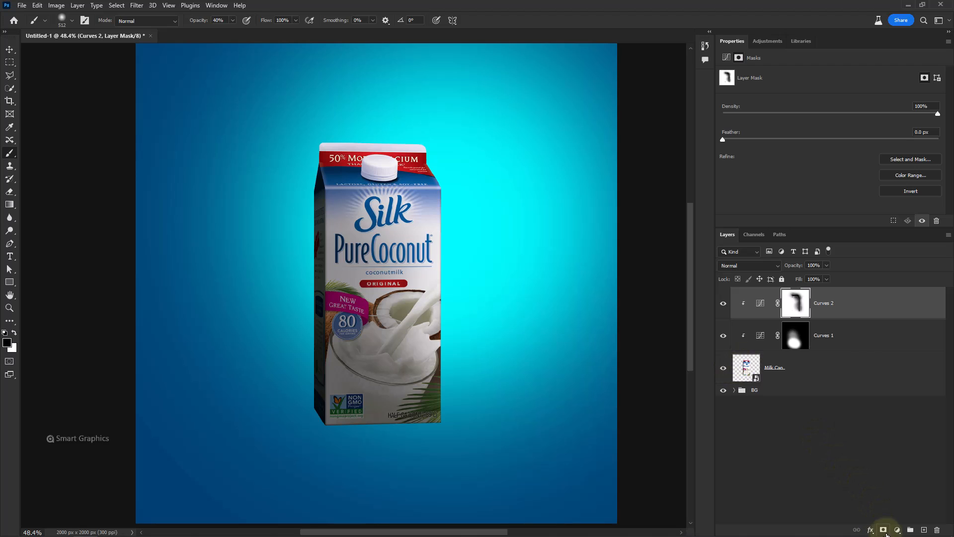
Add a Vibrance adjustment clipped to the carton with Vibrance +34 and Saturation +36
{"action": "left_click", "coordinate": [897, 530]}
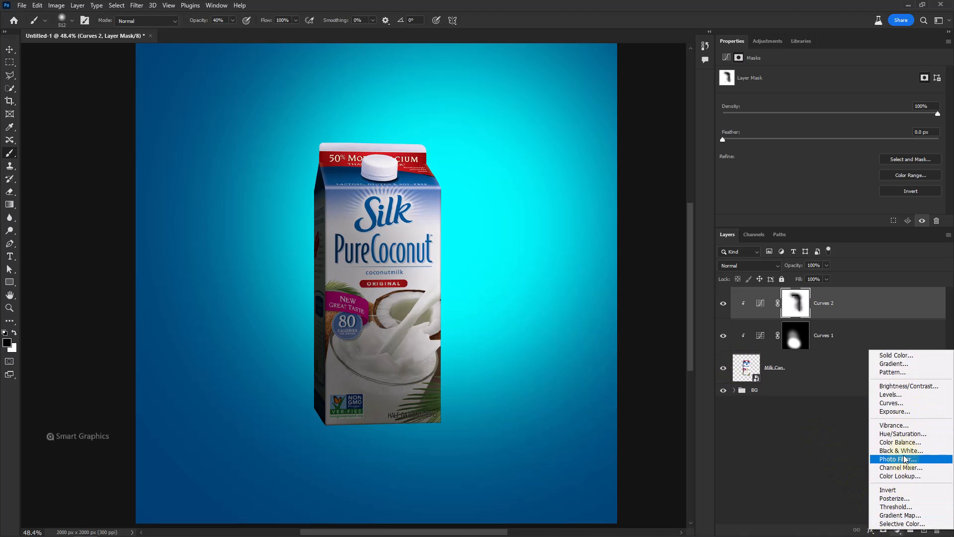
{"action": "left_click", "coordinate": [903, 426]}
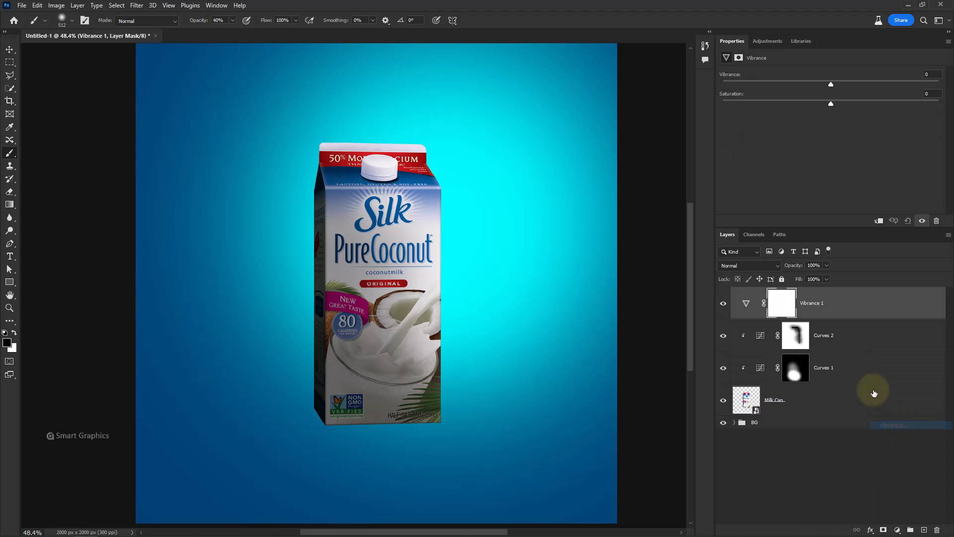
{"action": "left_click", "coordinate": [878, 220]}
{"action": "left_click_drag", "start_coordinate": [831, 84], "coordinate": [878, 106]}
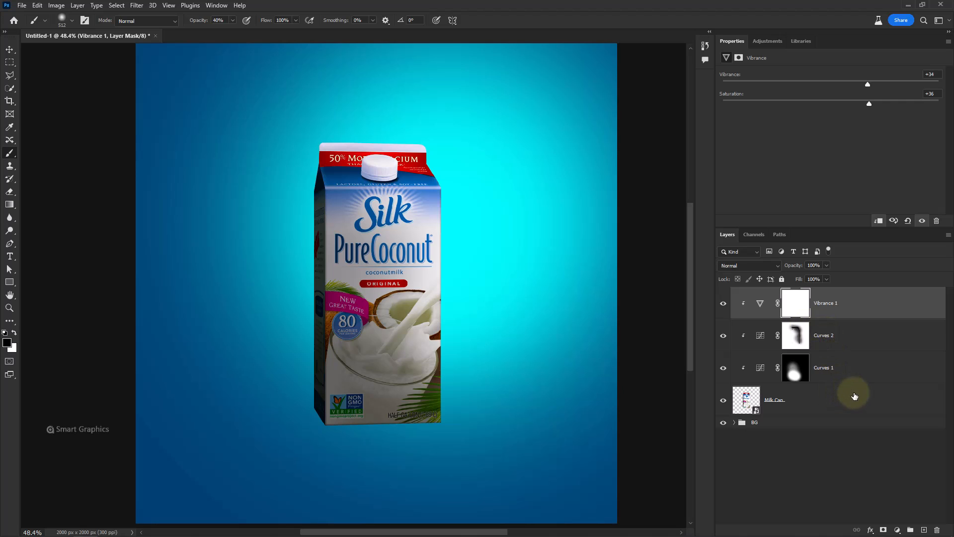
Add a layer named shadow1 above the BG group and set the foreground color to dark blue #000f19
{"action": "left_click", "coordinate": [840, 423]}
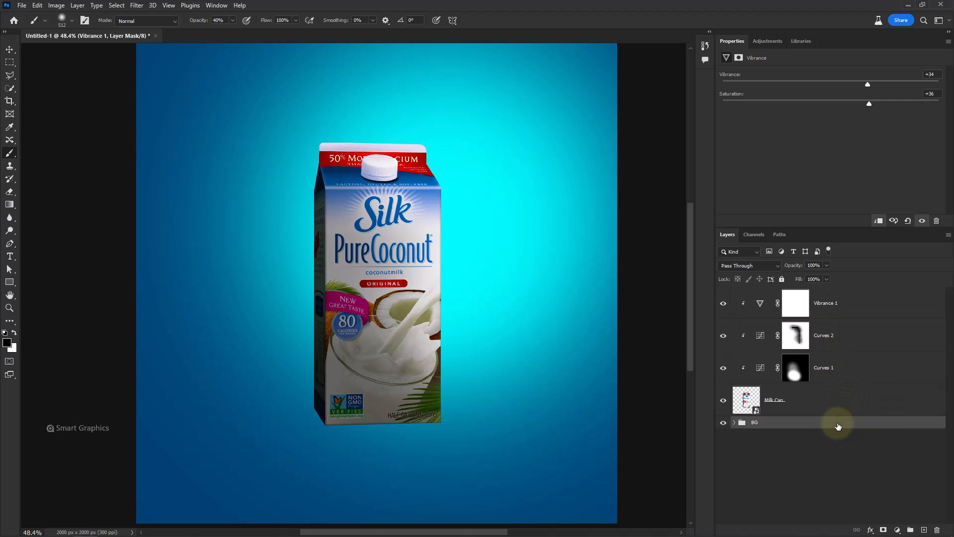
{"action": "left_click", "coordinate": [923, 530]}
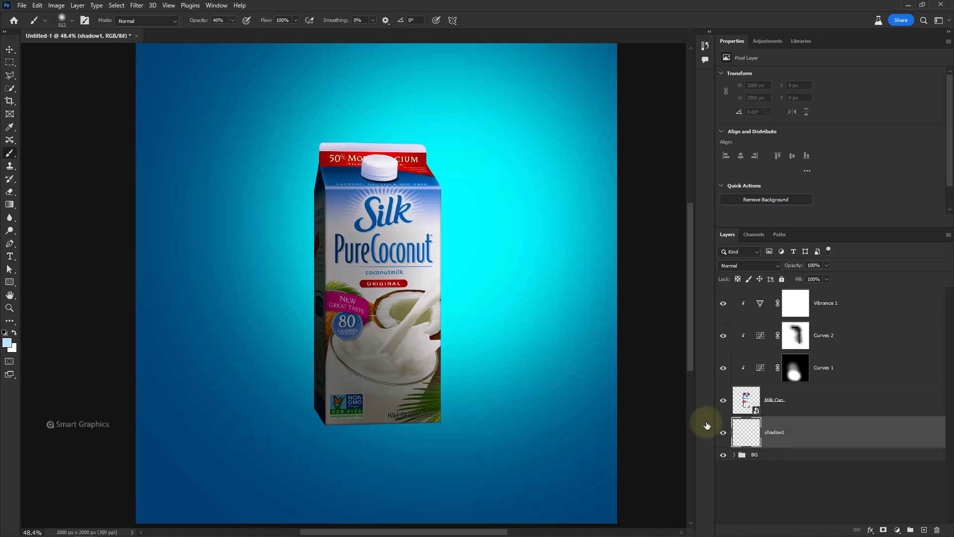
{"action": "right_click", "coordinate": [350, 318]}
{"action": "double_click", "coordinate": [404, 306]}
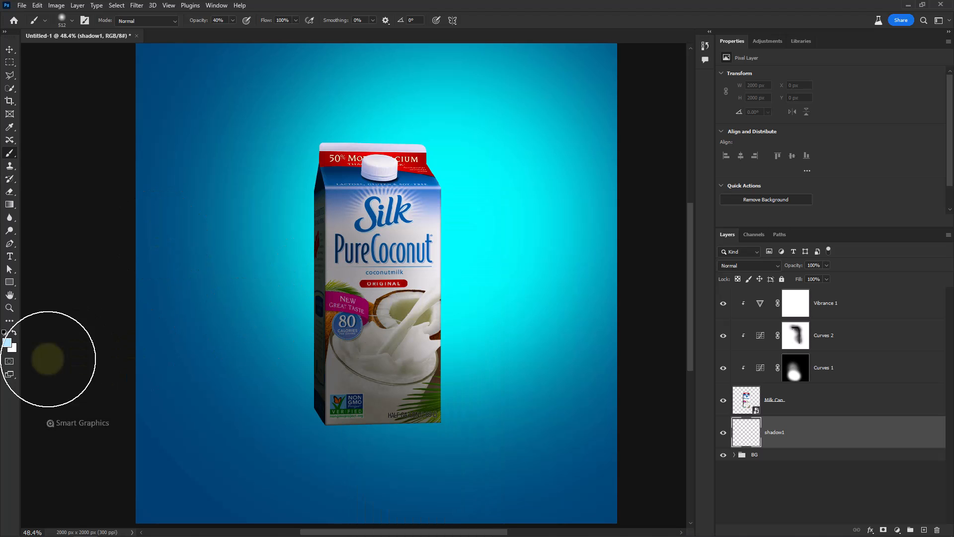
{"action": "left_click", "coordinate": [6, 343]}
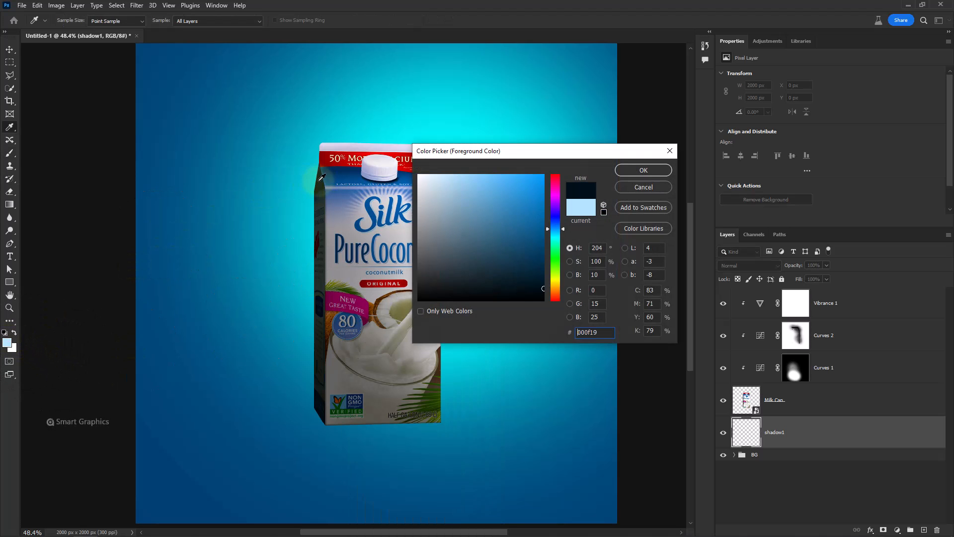
{"action": "left_click", "coordinate": [643, 171]}
Paint a thin contact shadow along the carton's bottom edge on shadow1 with a small brush at 100% opacity
{"action": "scroll", "coordinate": [378, 427], "scroll_direction": "up", "scroll_amount": 5}
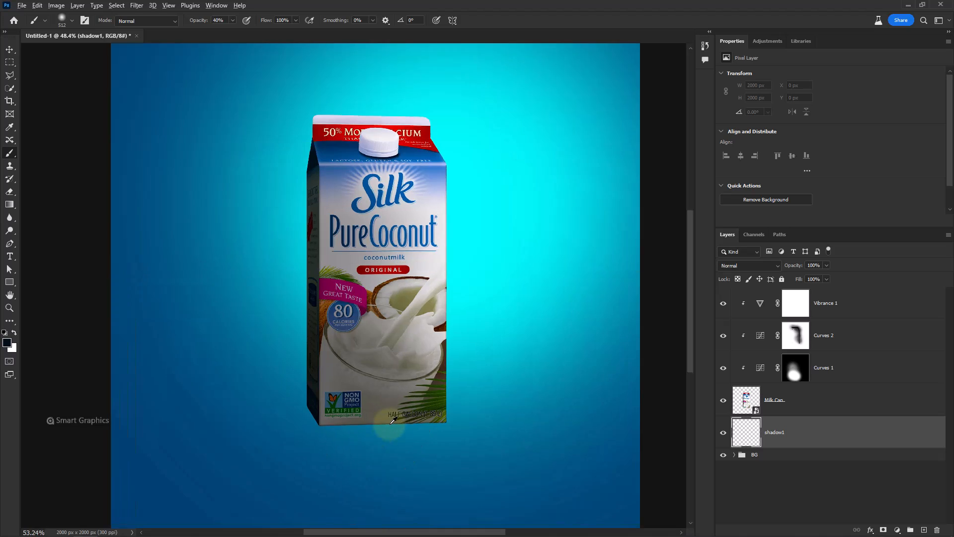
{"action": "left_click_drag", "start_coordinate": [192, 21], "coordinate": [244, 25]}
{"action": "mouse_move", "coordinate": [381, 421]}
{"action": "left_mouse_down"}
{"action": "mouse_move", "coordinate": [270, 429]}
{"action": "mouse_move", "coordinate": [446, 435]}
{"action": "mouse_move", "coordinate": [462, 419]}
{"action": "mouse_move", "coordinate": [484, 421]}
{"action": "mouse_move", "coordinate": [273, 428]}
{"action": "mouse_move", "coordinate": [284, 422]}
{"action": "mouse_move", "coordinate": [253, 396]}
{"action": "mouse_move", "coordinate": [270, 431]}
{"action": "mouse_move", "coordinate": [259, 396]}
{"action": "left_mouse_up"}
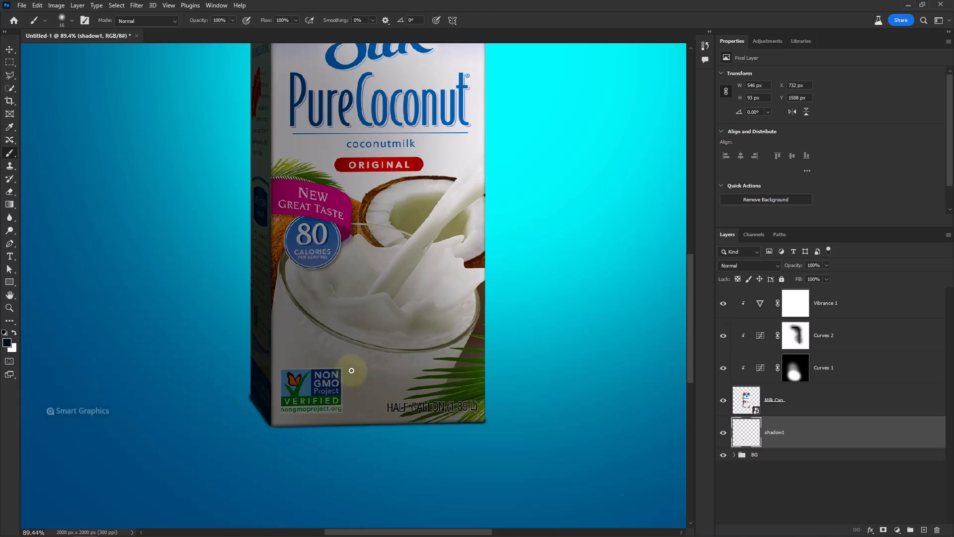
{"action": "scroll", "coordinate": [353, 374], "scroll_direction": "down", "scroll_amount": 2}
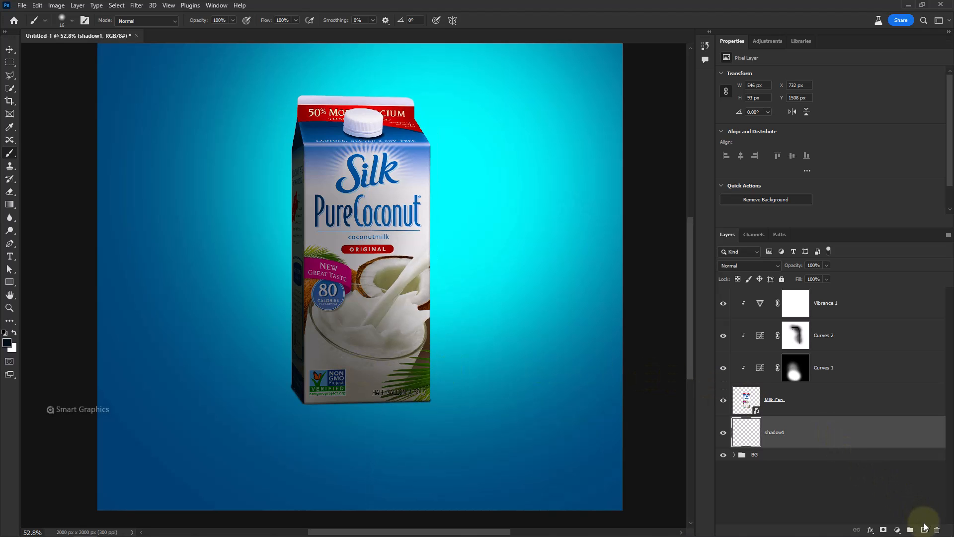
Add a layer above shadow1 and outline a long cast-shadow selection from the carton's base to the canvas's lower-left corner with the Polygonal Lasso
{"action": "left_click", "coordinate": [923, 530]}
{"action": "left_click", "coordinate": [10, 76]}
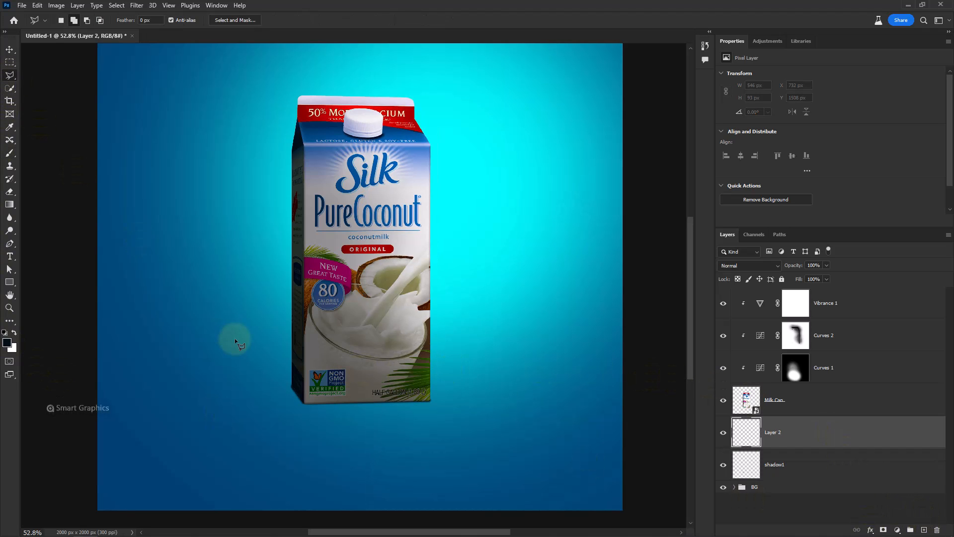
{"action": "scroll", "coordinate": [234, 338], "scroll_direction": "down", "scroll_amount": 2}
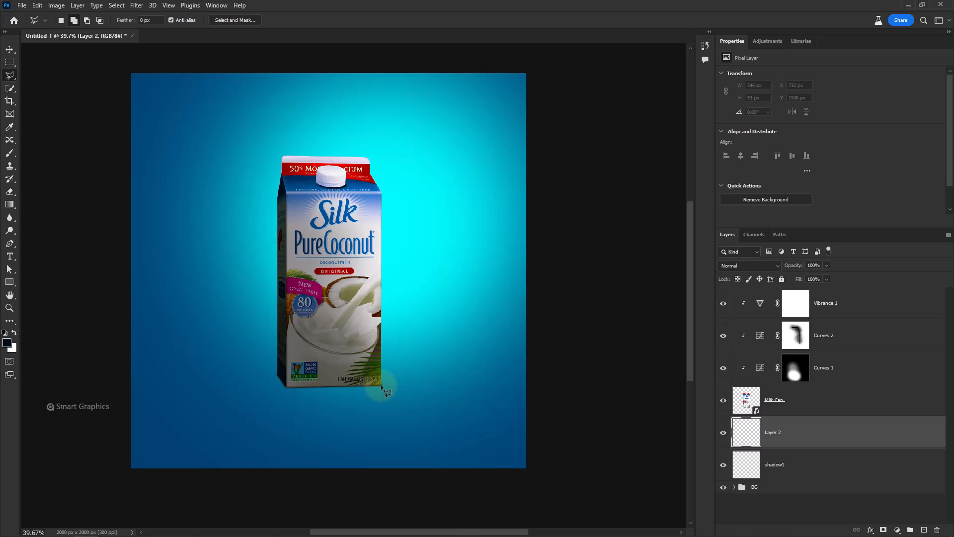
{"action": "left_click", "coordinate": [381, 384]}
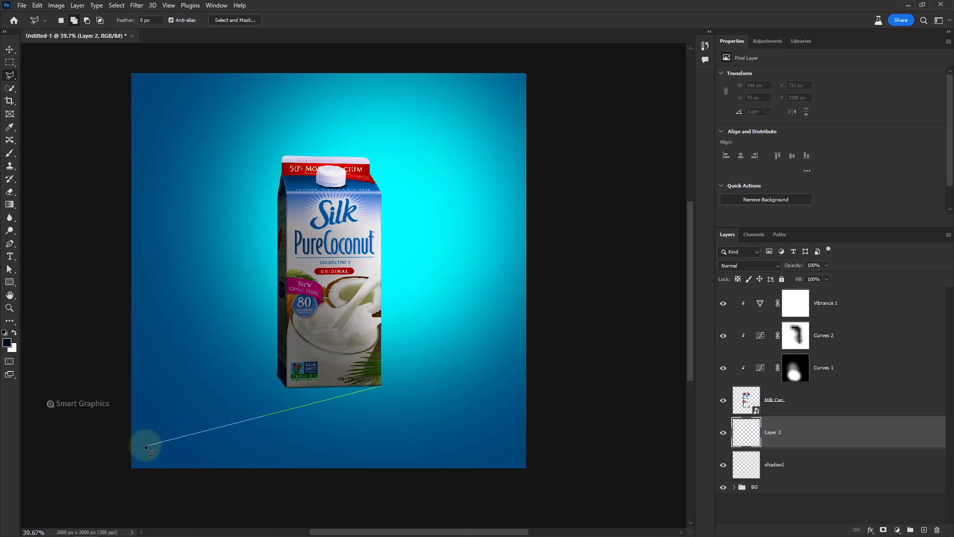
{"action": "left_click", "coordinate": [121, 473]}
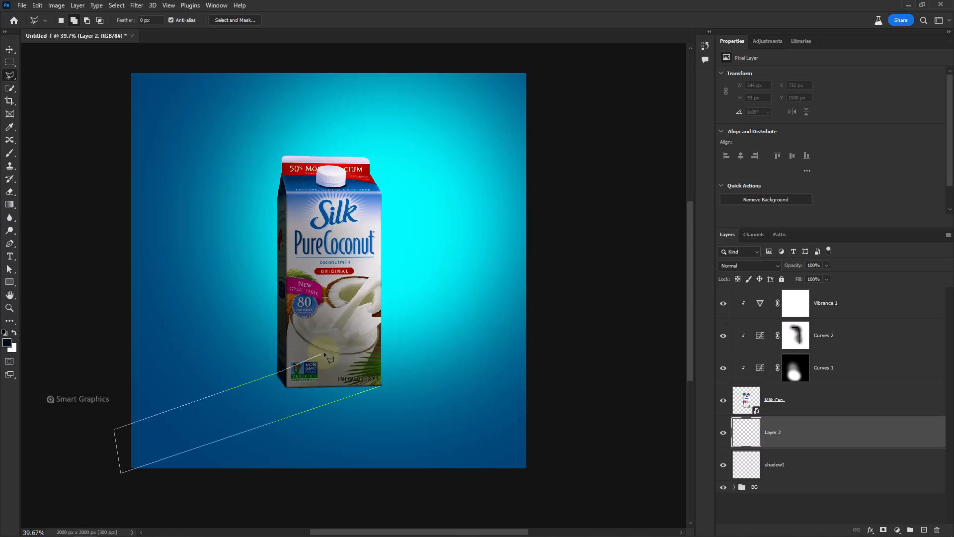
{"action": "left_click", "coordinate": [356, 352]}
{"action": "double_click", "coordinate": [382, 387]}
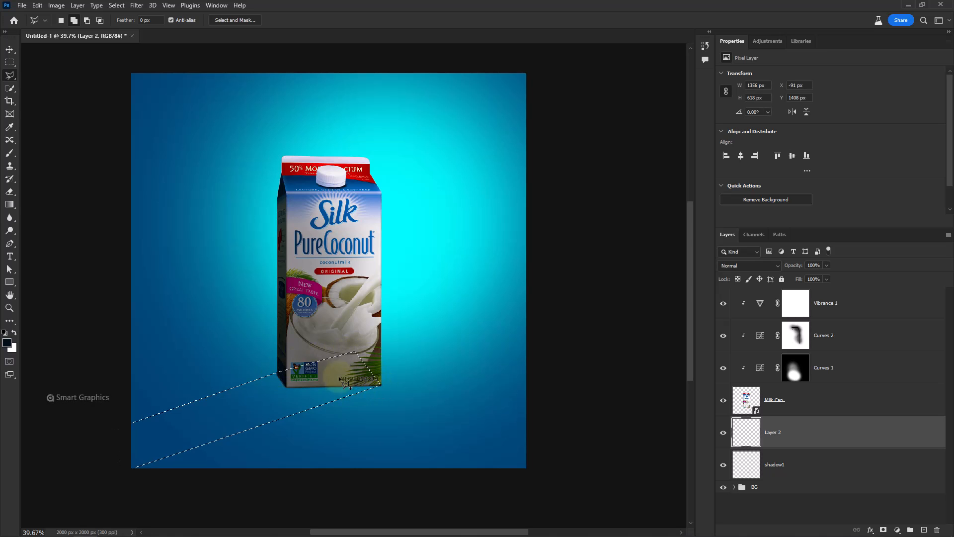
Fill the cast-shadow selection with the foreground color at 100% opacity and deselect
{"action": "left_click", "coordinate": [56, 6]}
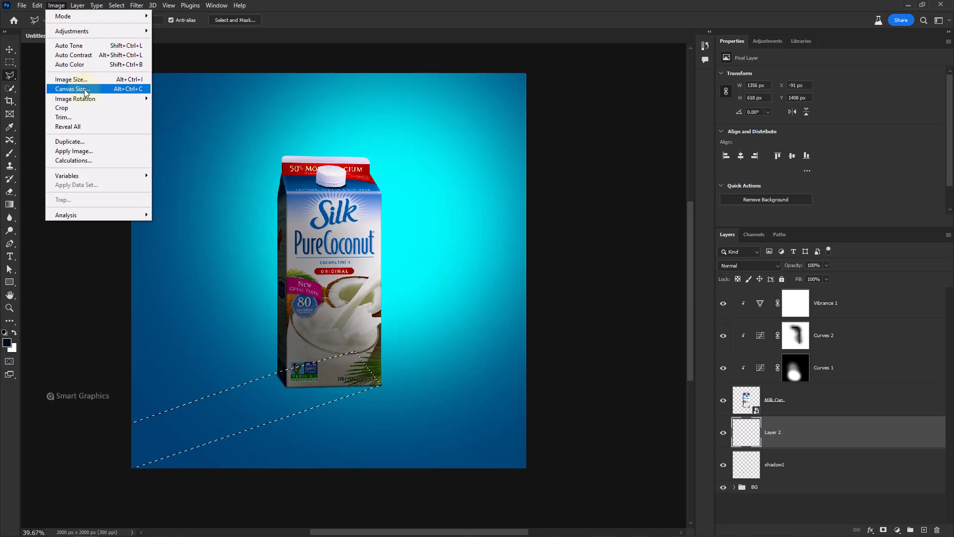
{"action": "left_click", "coordinate": [37, 6]}
{"action": "left_click", "coordinate": [58, 164]}
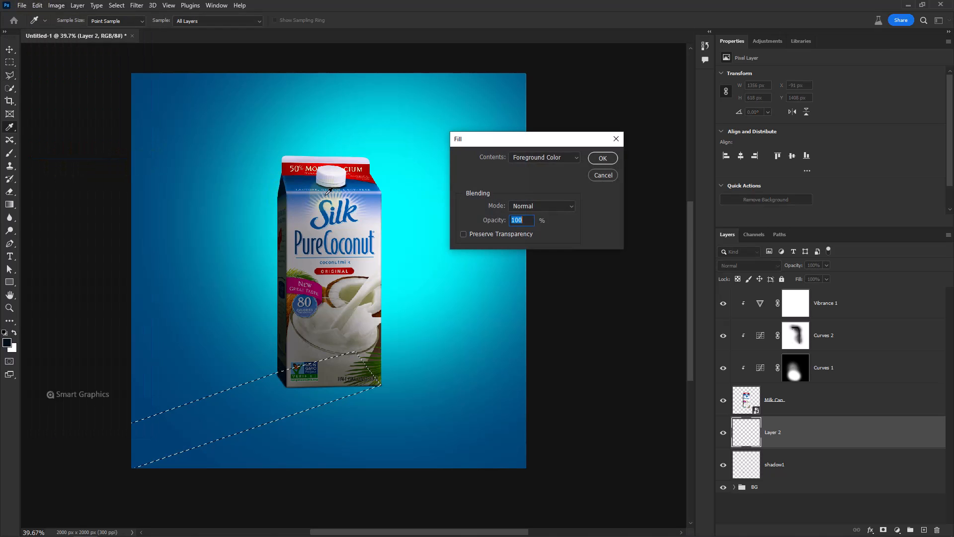
{"action": "left_click", "coordinate": [530, 157]}
{"action": "left_click", "coordinate": [538, 160]}
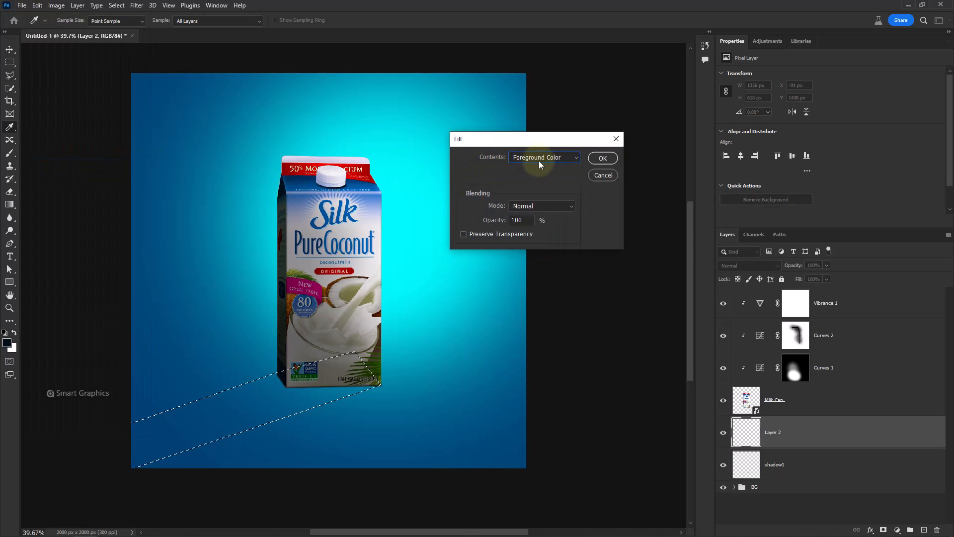
{"action": "left_click", "coordinate": [603, 157]}
{"action": "key", "text": "ctrl+d"}
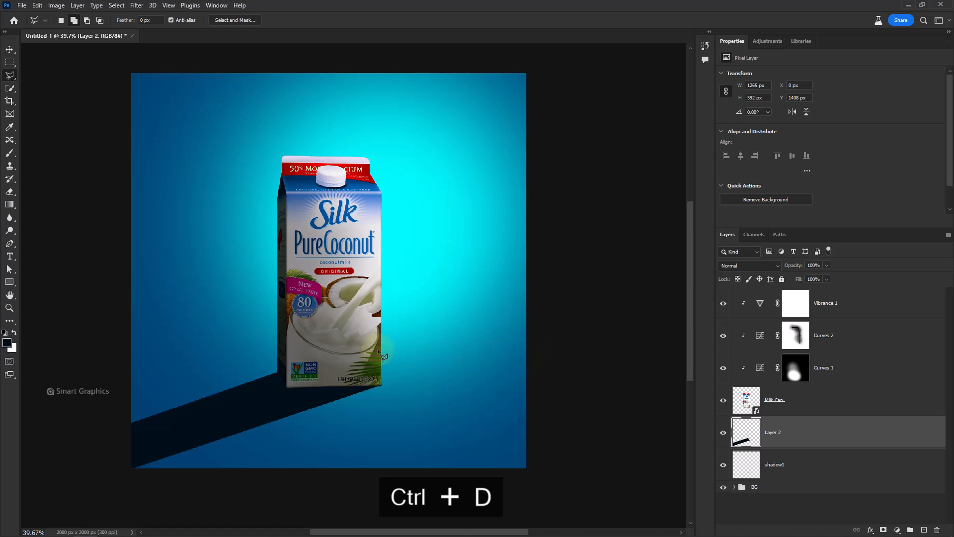
Start a Field Blur on the cast-shadow layer and place one pin at the carton's base and another near the canvas's lower-left corner
{"action": "left_click_drag", "start_coordinate": [321, 337], "coordinate": [365, 373]}
{"action": "scroll", "coordinate": [316, 377], "scroll_direction": "up", "scroll_amount": 3}
{"action": "scroll", "coordinate": [316, 377], "scroll_direction": "down", "scroll_amount": 1}
{"action": "left_click", "coordinate": [136, 6]}
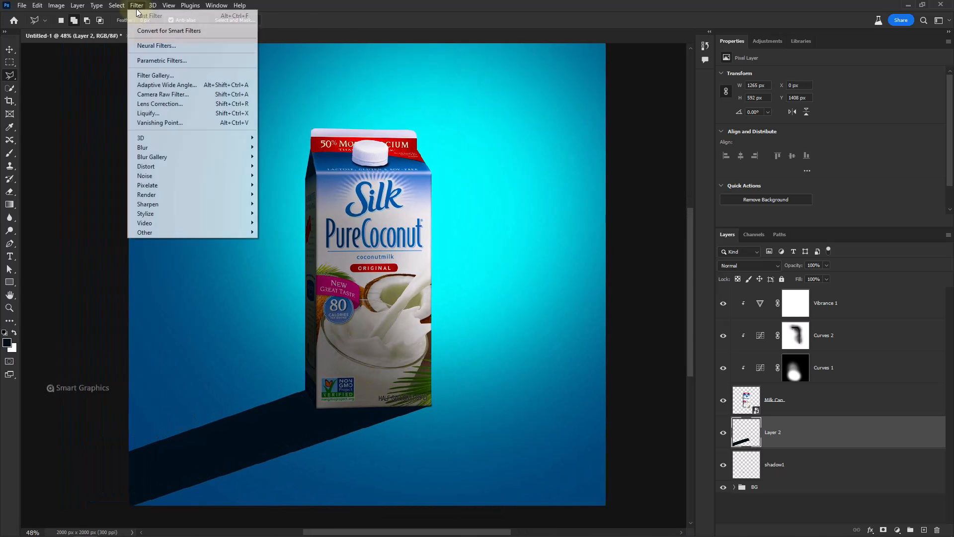
{"action": "mouse_move", "coordinate": [251, 162]}
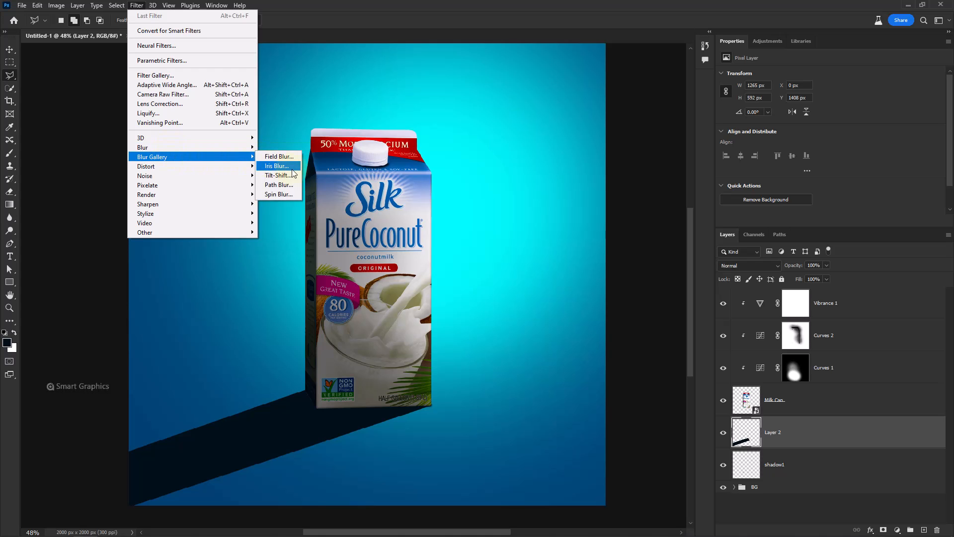
{"action": "left_click", "coordinate": [280, 156]}
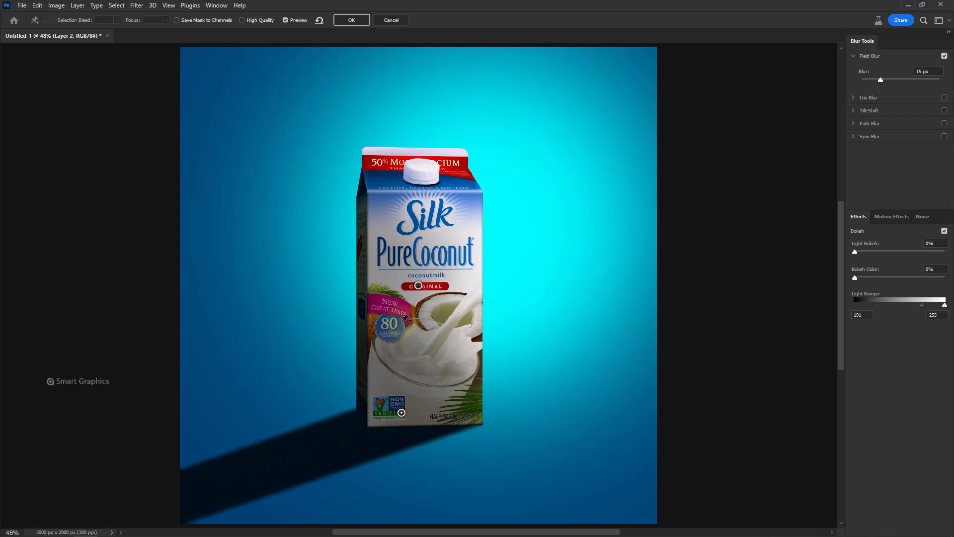
{"action": "left_click_drag", "start_coordinate": [400, 413], "coordinate": [186, 497]}
{"action": "left_click_drag", "start_coordinate": [419, 286], "coordinate": [400, 417]}
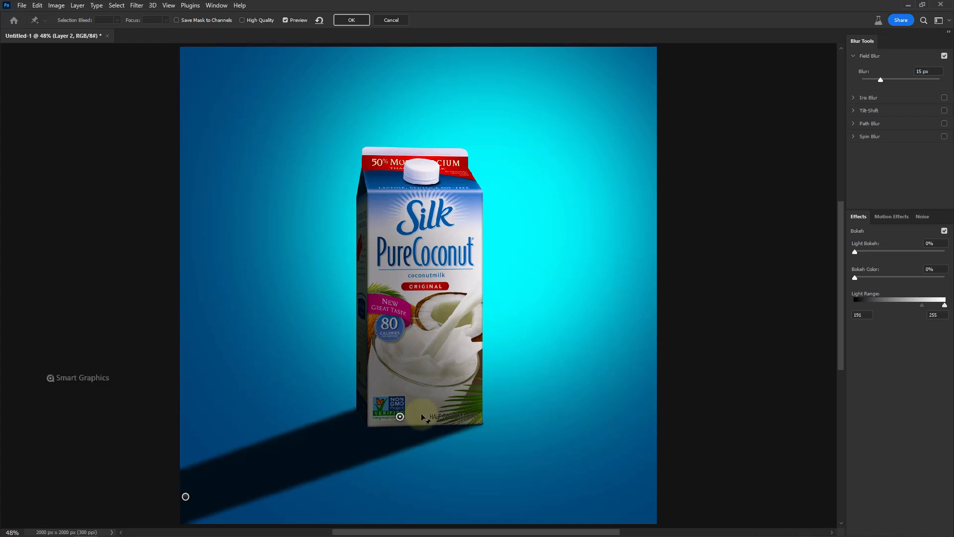
Set the far pin's blur to 199 px and the carton-base pin's to 6 px, shift the far pin beyond the canvas, and apply the blur
{"action": "left_click_drag", "start_coordinate": [880, 80], "coordinate": [919, 79]}
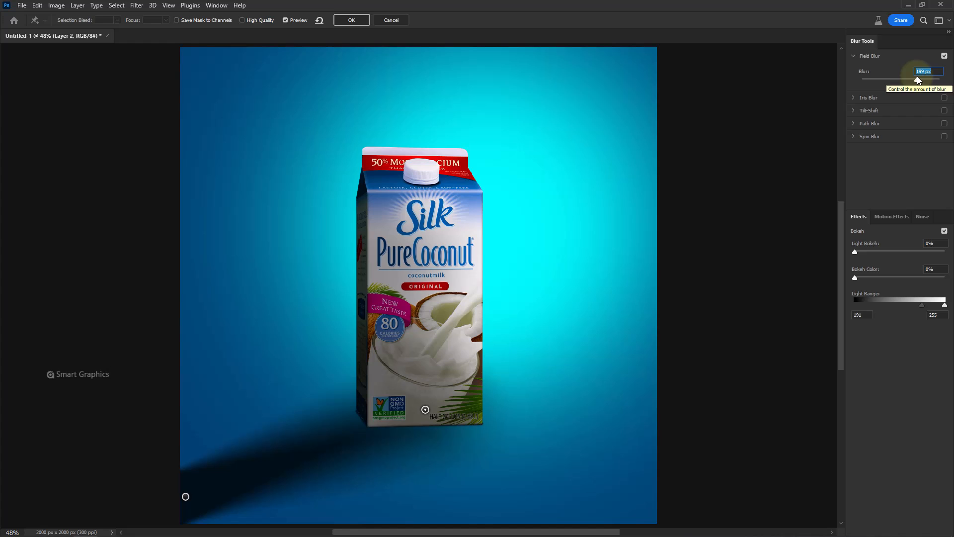
{"action": "left_click", "coordinate": [186, 498]}
{"action": "left_click_drag", "start_coordinate": [206, 485], "coordinate": [169, 512]}
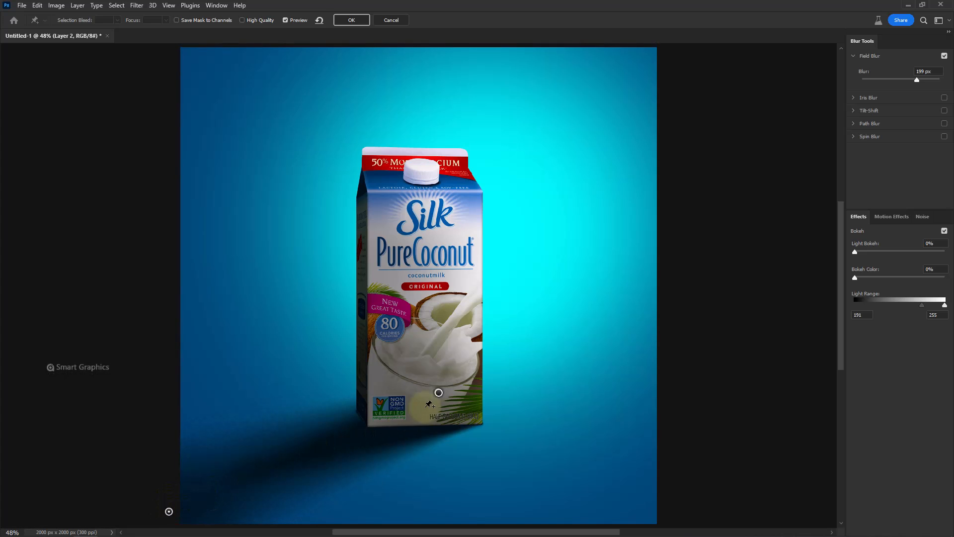
{"action": "left_click_drag", "start_coordinate": [438, 392], "coordinate": [377, 421]}
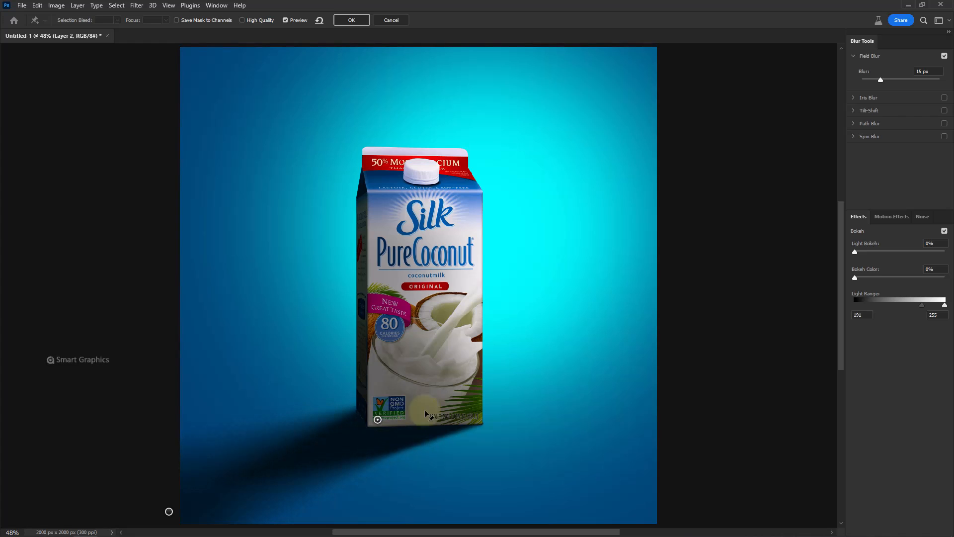
{"action": "left_click_drag", "start_coordinate": [882, 81], "coordinate": [872, 78]}
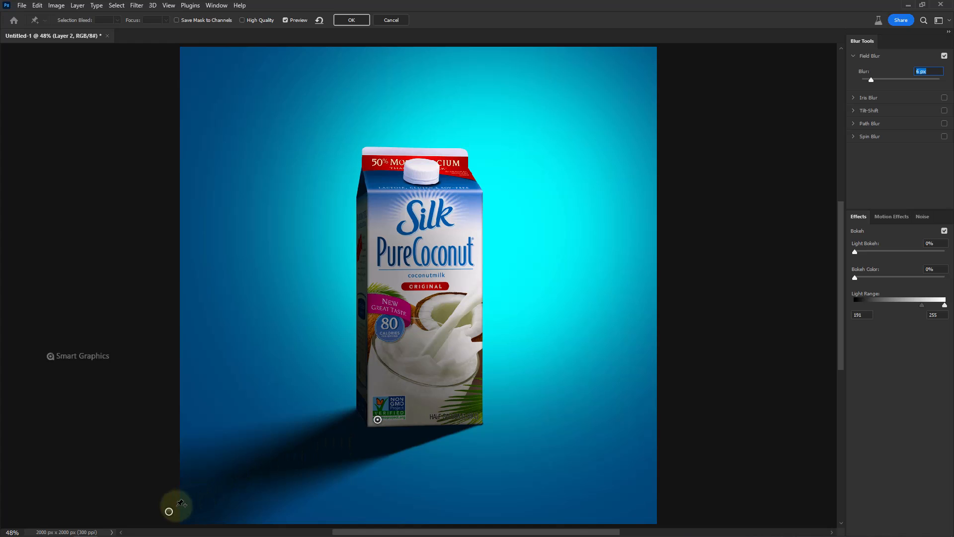
{"action": "left_click_drag", "start_coordinate": [169, 513], "coordinate": [96, 515]}
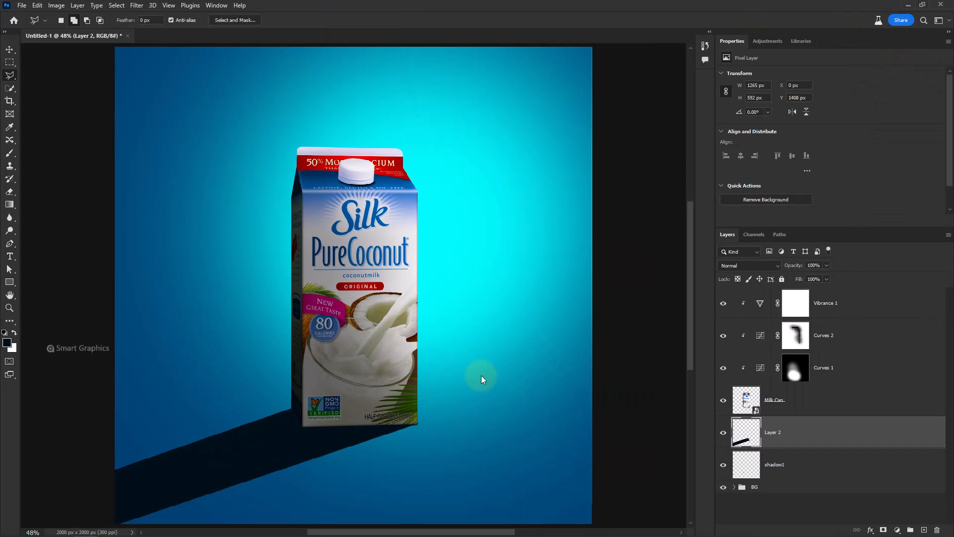
Move shadow1 above the cast-shadow layer and set the cast-shadow layer's opacity to 79%
{"action": "left_click_drag", "start_coordinate": [782, 458], "coordinate": [788, 422]}
{"action": "left_click", "coordinate": [778, 462]}
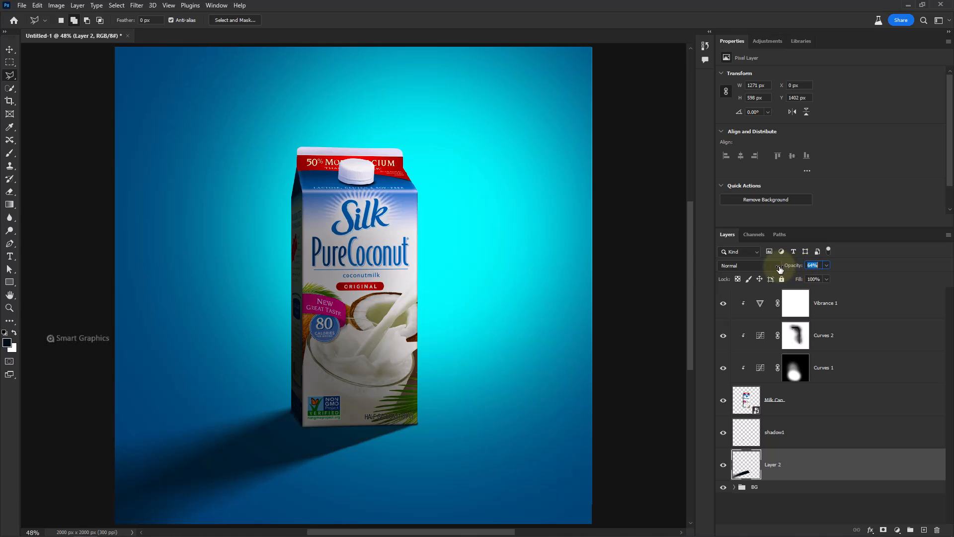
{"action": "left_click_drag", "start_coordinate": [780, 269], "coordinate": [791, 269]}
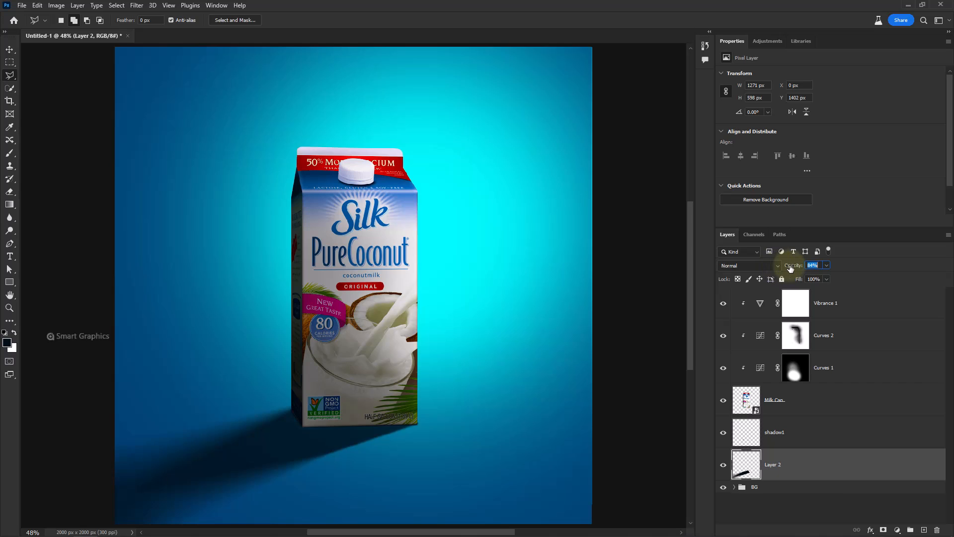
Add a layer mask to the cast shadow and set up a large soft round black brush at 23% opacity
{"action": "left_click", "coordinate": [885, 529]}
{"action": "left_click", "coordinate": [9, 191]}
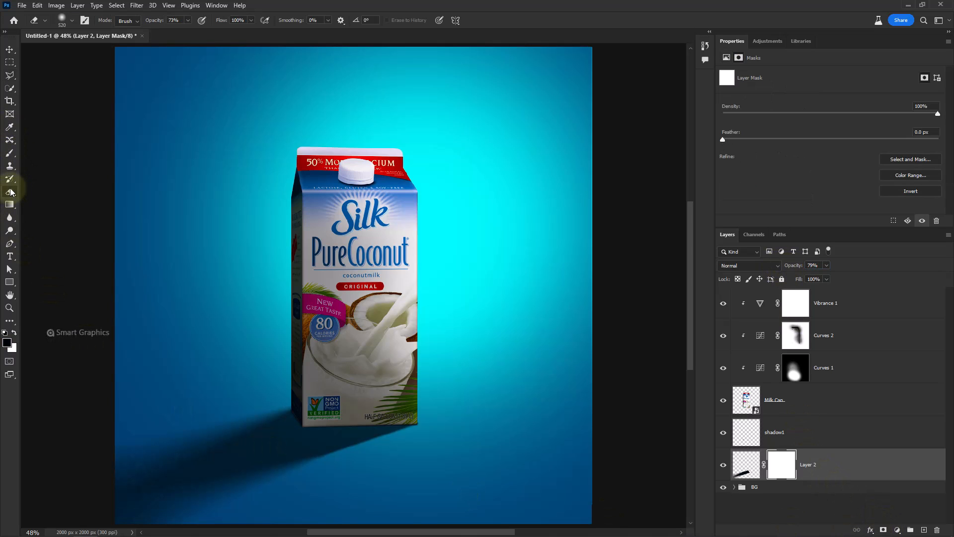
{"action": "left_click", "coordinate": [9, 155]}
{"action": "right_click", "coordinate": [305, 374]}
{"action": "left_click", "coordinate": [372, 362]}
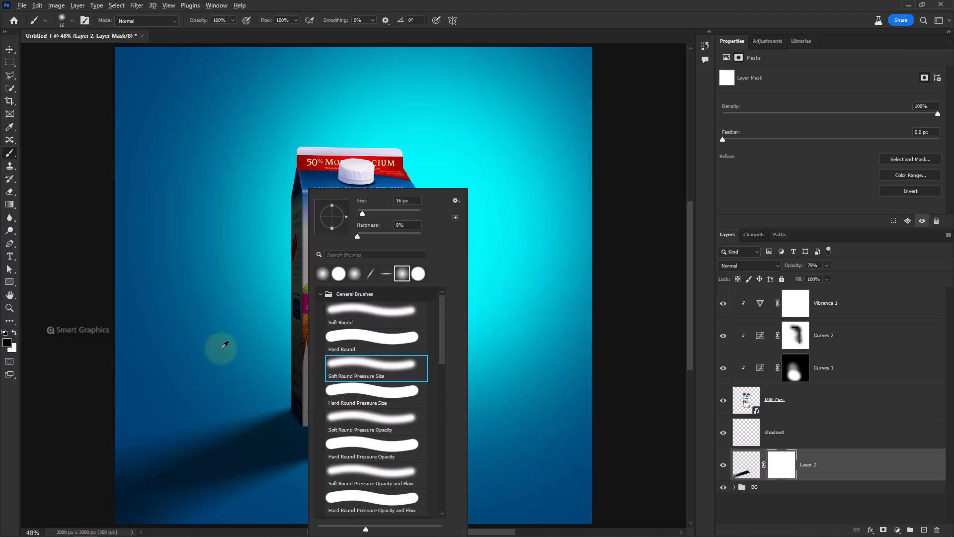
{"action": "left_click_drag", "start_coordinate": [214, 345], "coordinate": [297, 363]}
{"action": "left_click_drag", "start_coordinate": [199, 21], "coordinate": [153, 26]}
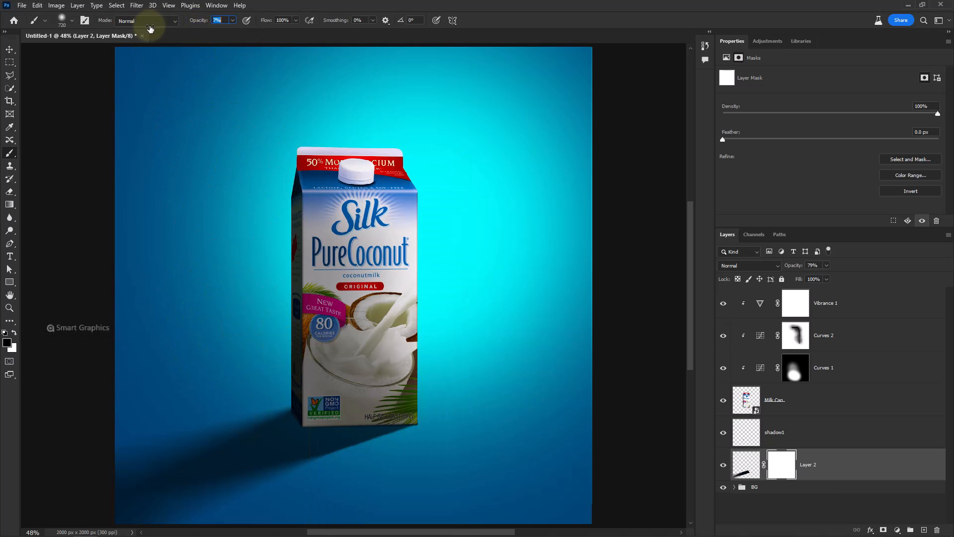
Paint on the mask over the far lower-left end of the cast shadow to fade it out
{"action": "left_click_drag", "start_coordinate": [321, 439], "coordinate": [350, 368]}
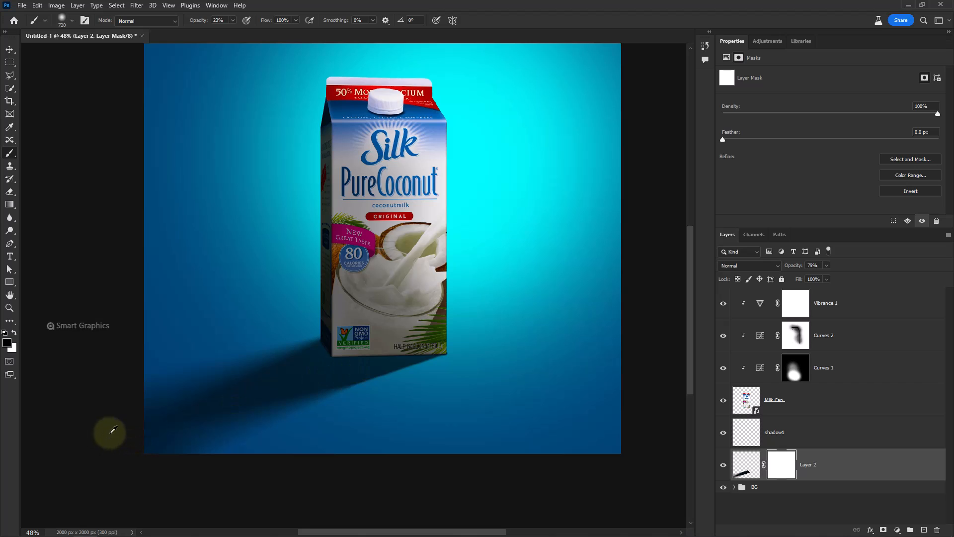
{"action": "left_click_drag", "start_coordinate": [149, 433], "coordinate": [215, 410]}
{"action": "mouse_move", "coordinate": [278, 393]}
{"action": "left_mouse_down"}
{"action": "mouse_move", "coordinate": [280, 422]}
{"action": "mouse_move", "coordinate": [229, 413]}
{"action": "mouse_move", "coordinate": [284, 472]}
{"action": "mouse_move", "coordinate": [379, 433]}
{"action": "mouse_move", "coordinate": [264, 443]}
{"action": "left_mouse_up"}
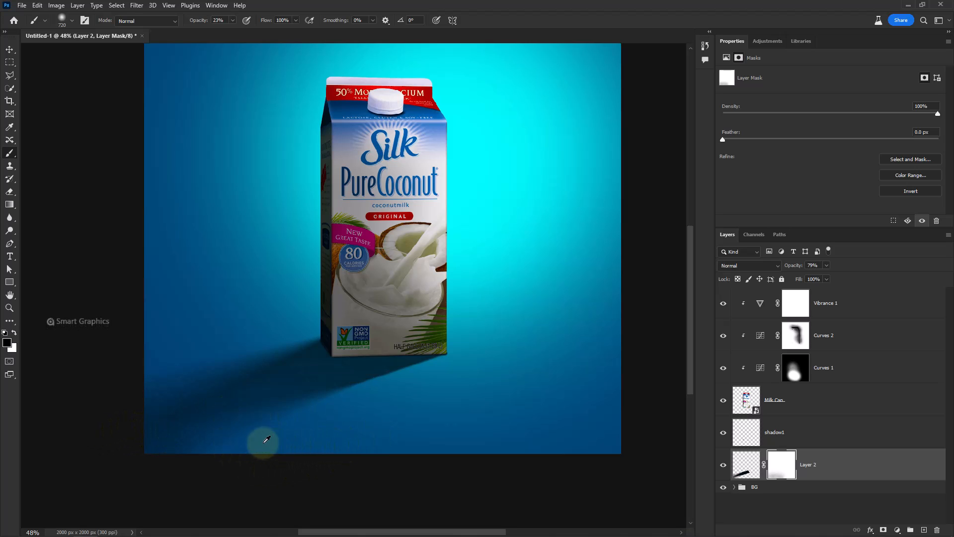
{"action": "scroll", "coordinate": [396, 405], "scroll_direction": "down", "scroll_amount": 4}
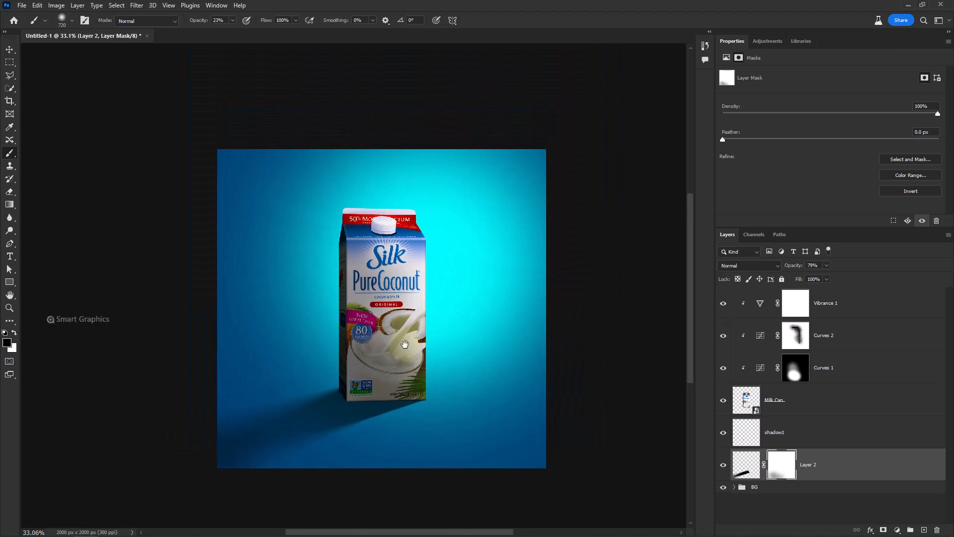
{"action": "scroll", "coordinate": [387, 424], "scroll_direction": "up", "scroll_amount": 4}
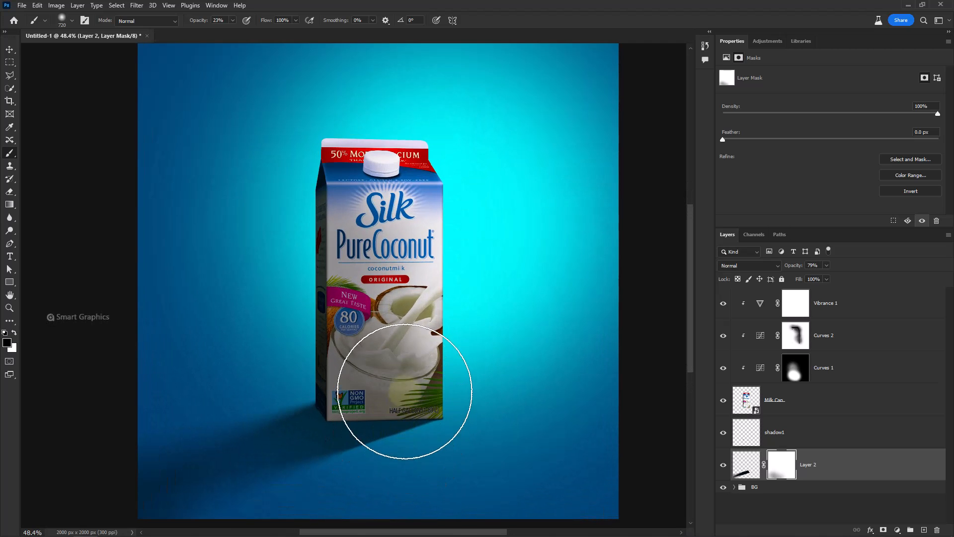
Switch to a 323 px white mask brush and raise the cast-shadow layer's opacity to 91%
{"action": "left_click_drag", "start_coordinate": [401, 390], "coordinate": [351, 392]}
{"action": "key", "text": "x"}
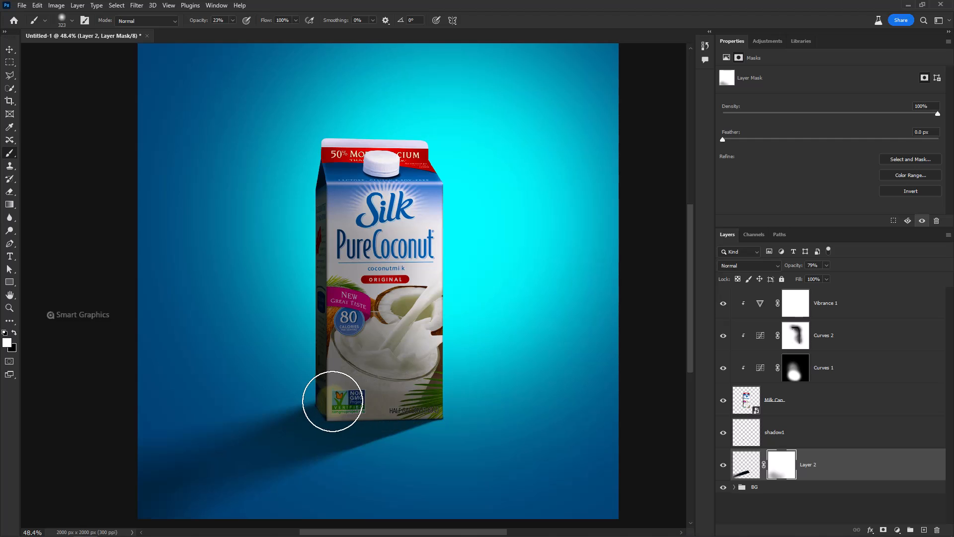
{"action": "left_click_drag", "start_coordinate": [793, 268], "coordinate": [802, 270]}
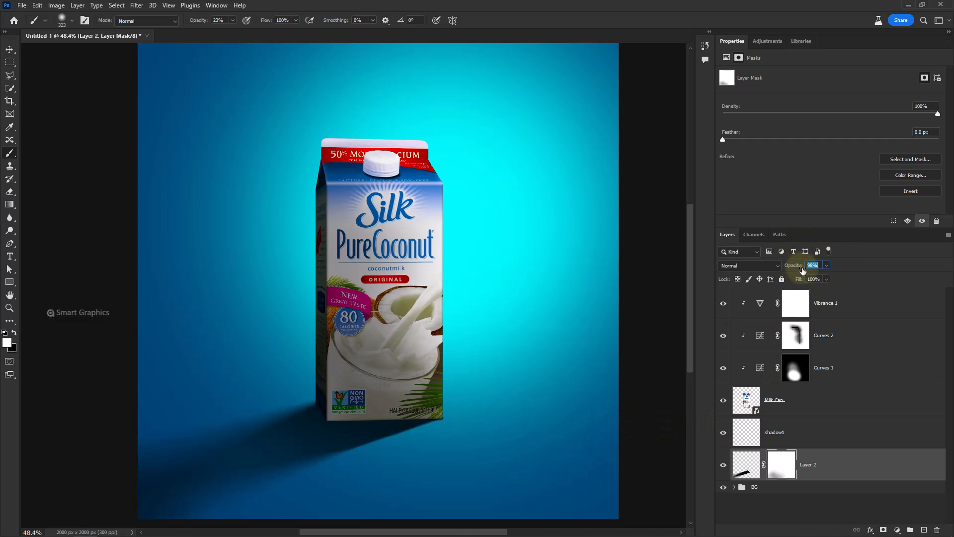
{"action": "scroll", "coordinate": [490, 354], "scroll_direction": "down", "scroll_amount": 2}
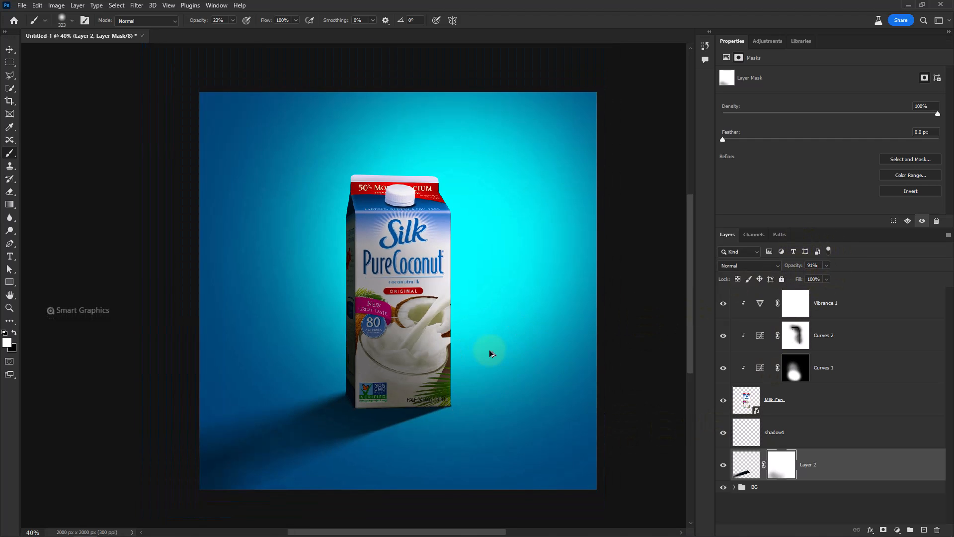
{"action": "left_click_drag", "start_coordinate": [490, 351], "coordinate": [468, 351]}
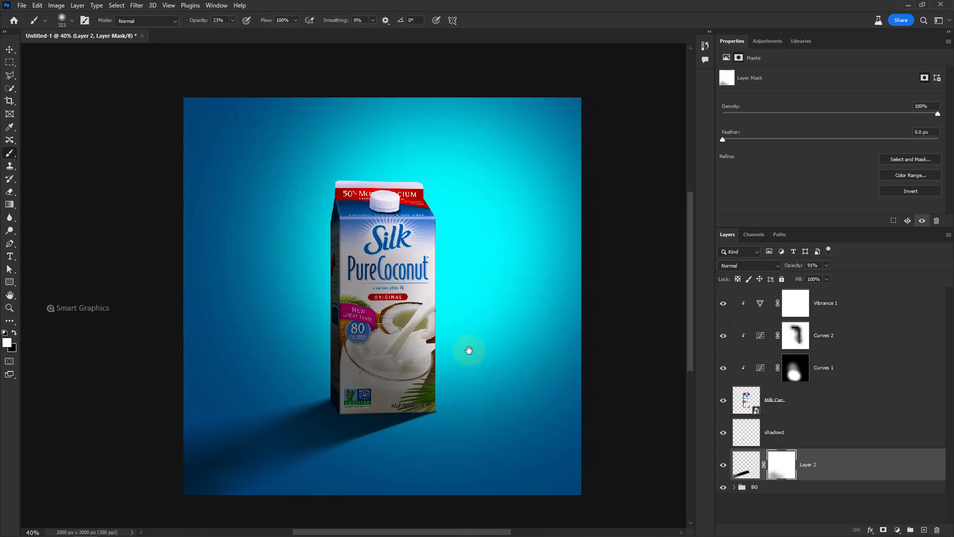
Group all layers from Vibrance 1 down to the cast shadow and name the group Bottle
{"action": "left_click", "coordinate": [830, 304]}
{"action": "left_click", "coordinate": [824, 463], "text": "shift"}
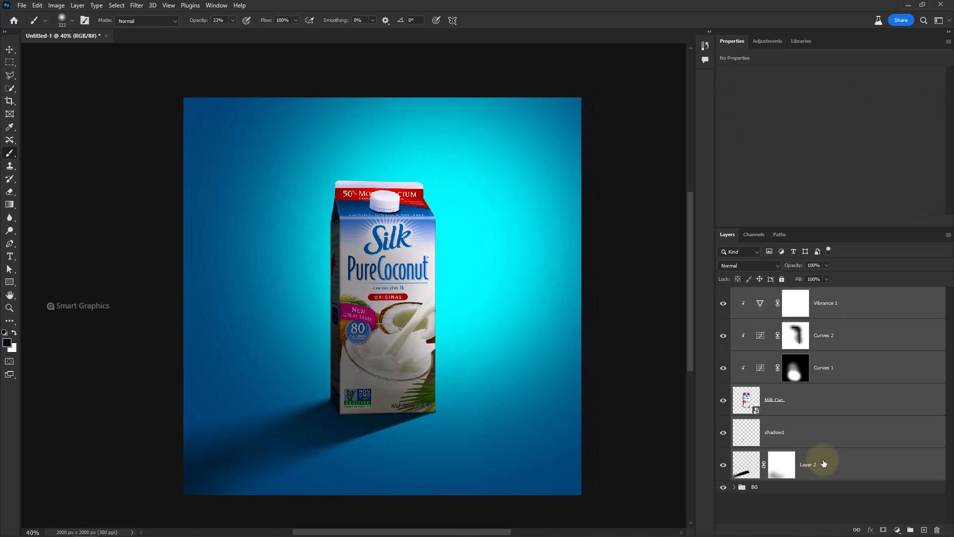
{"action": "key", "text": "ctrl+g"}
{"action": "double_click", "coordinate": [758, 293]}
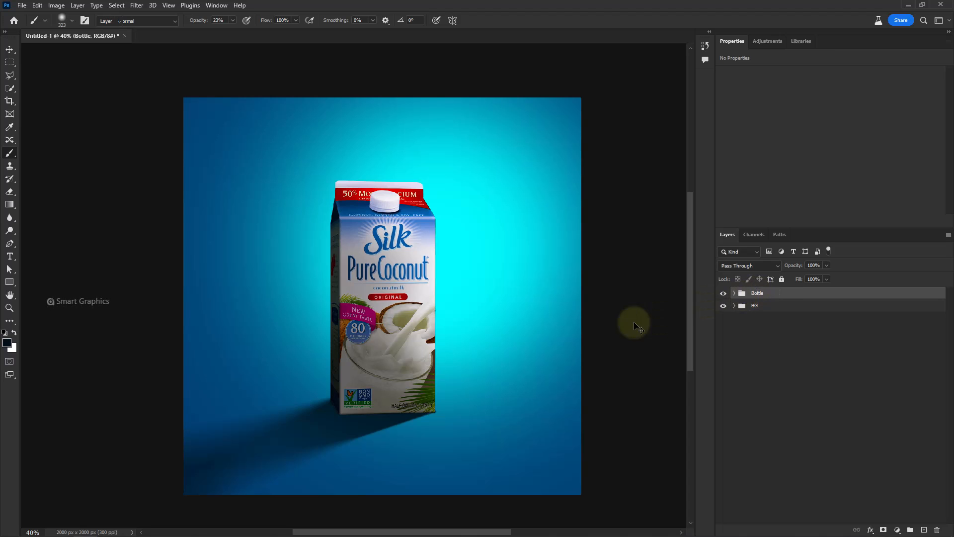
Scale the Bottle group to 110.29% and position it at X 903.75 px, Y 1000 px
{"action": "key", "text": "v"}
{"action": "left_click_drag", "start_coordinate": [529, 298], "coordinate": [509, 318]}
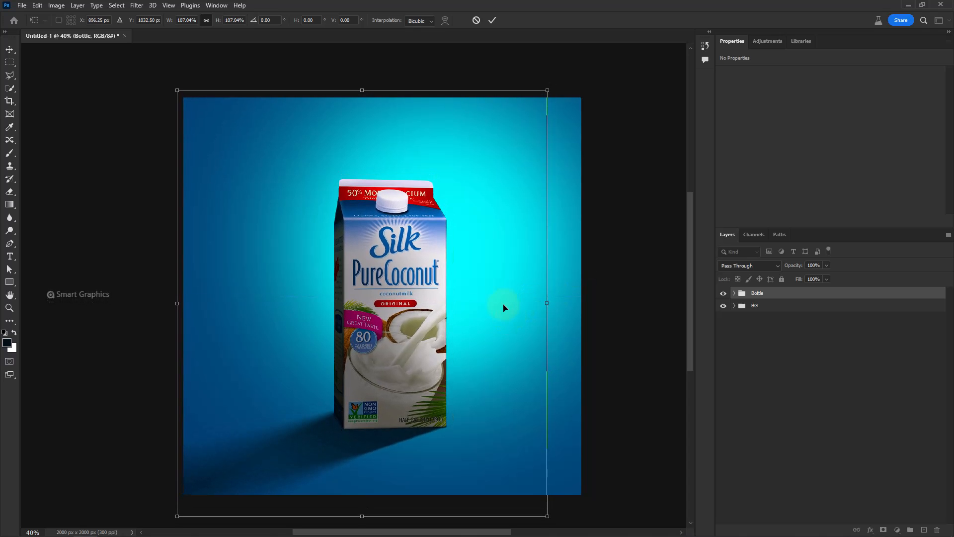
{"action": "left_click_drag", "start_coordinate": [362, 90], "coordinate": [362, 77]}
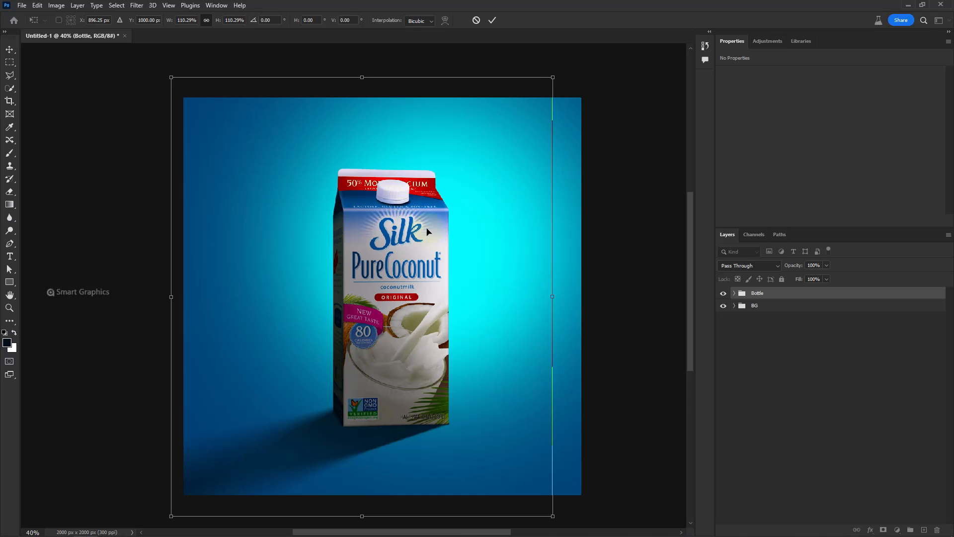
{"action": "left_click_drag", "start_coordinate": [427, 232], "coordinate": [429, 231]}
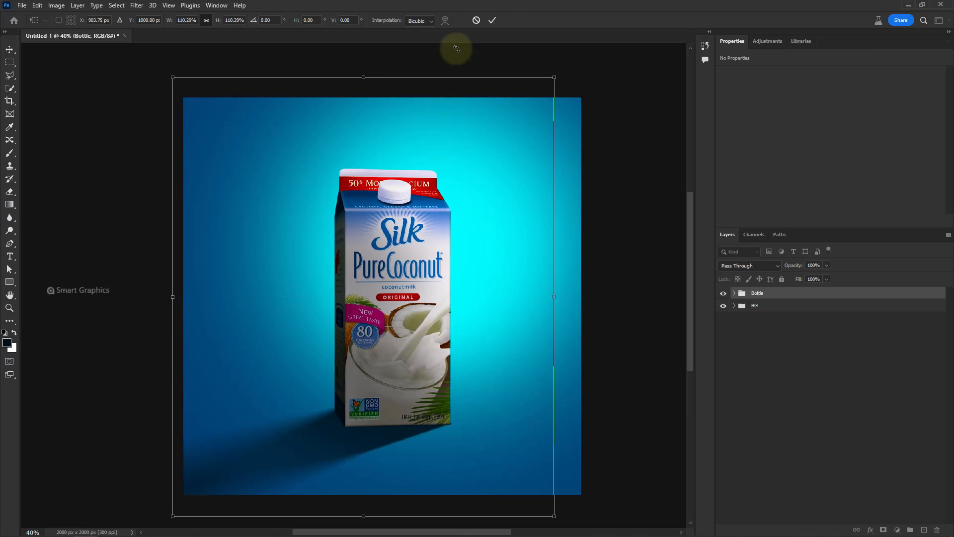
{"action": "left_click", "coordinate": [492, 20]}
Place Image1.png from the files folder in Photoshop, scaled to about 861 × 643 px with its shoulder overlapping the carton's upper right side
{"action": "key", "text": "alt+Tab"}
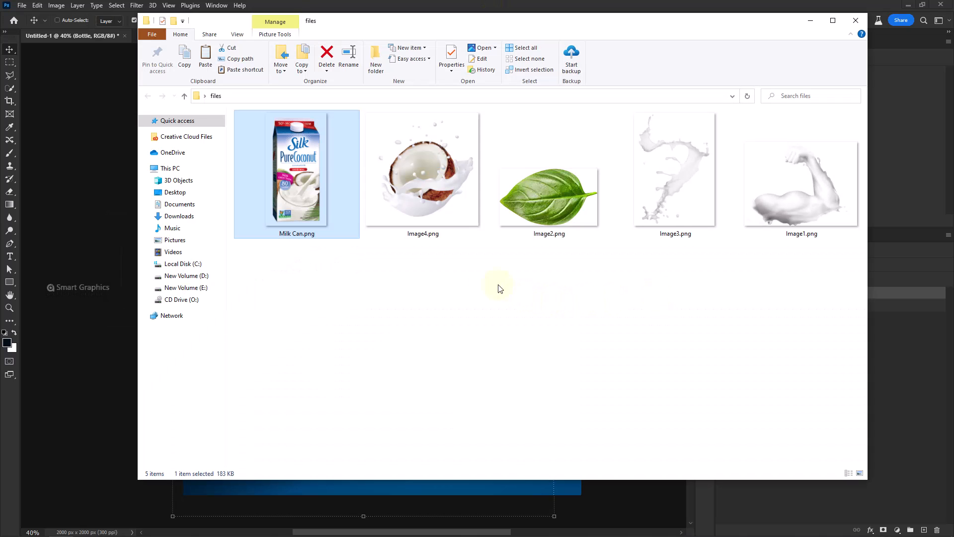
{"action": "left_click", "coordinate": [798, 221]}
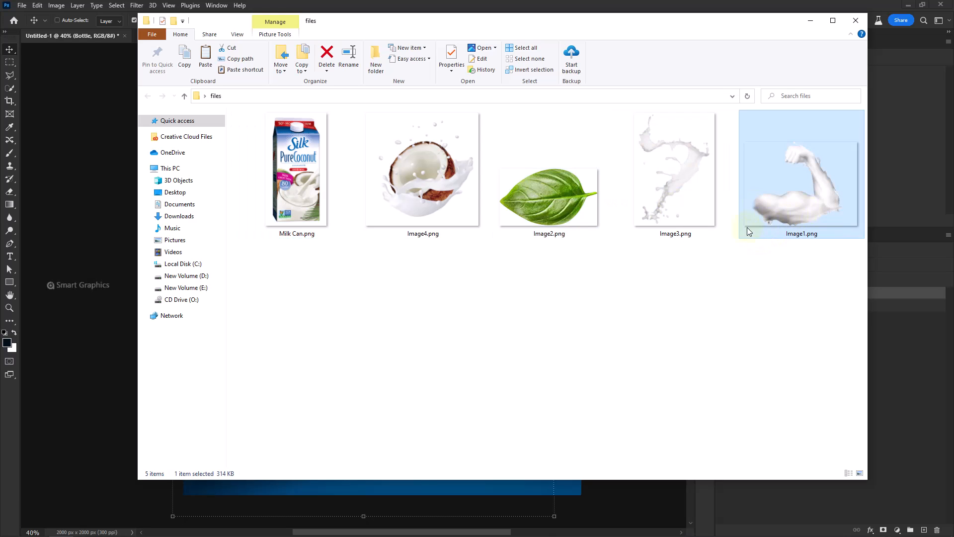
{"action": "left_click_drag", "start_coordinate": [747, 228], "coordinate": [109, 306]}
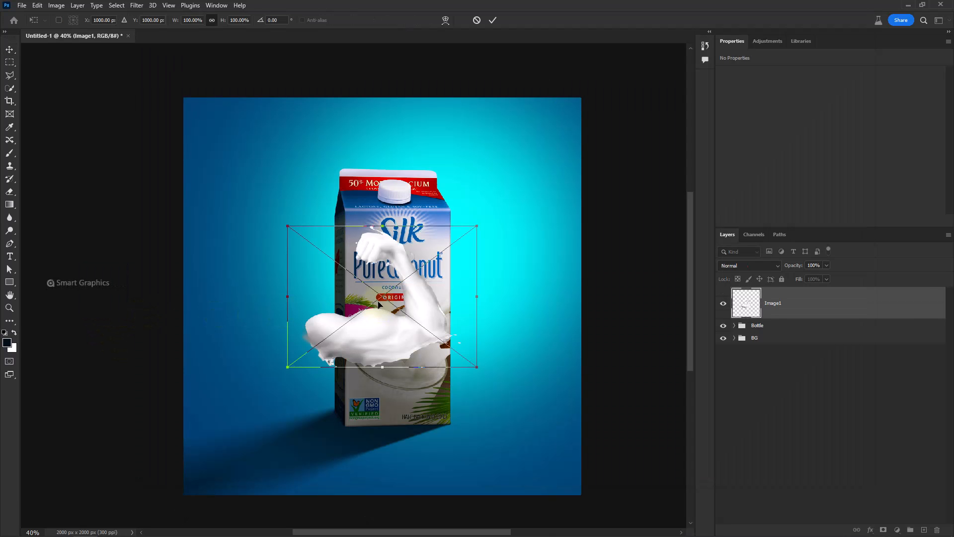
{"action": "left_click_drag", "start_coordinate": [396, 295], "coordinate": [509, 229]}
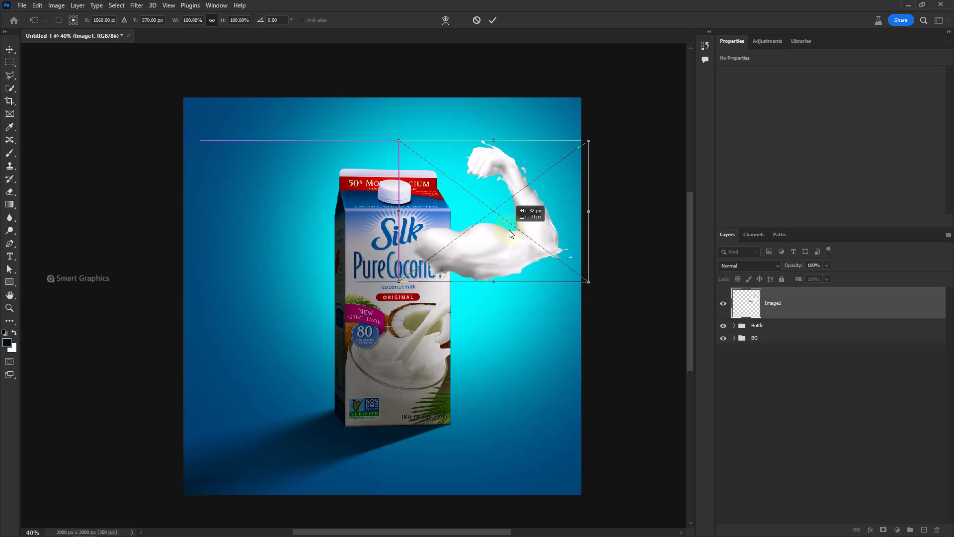
{"action": "left_click_drag", "start_coordinate": [582, 211], "coordinate": [526, 239]}
{"action": "key", "text": "Return"}
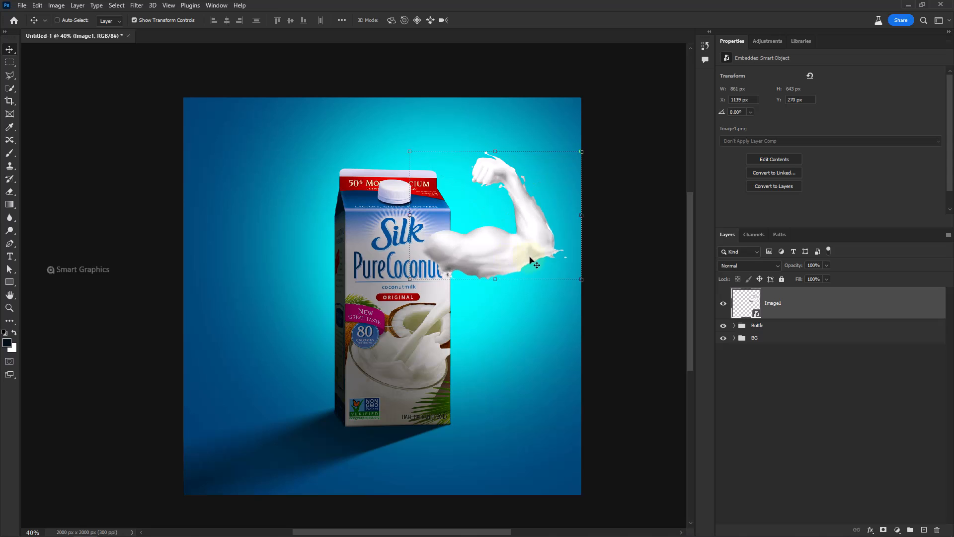
Duplicate the milk arm, flip the copy horizontally, and place it level with the original on the carton's left side
{"action": "key", "text": "ctrl+j"}
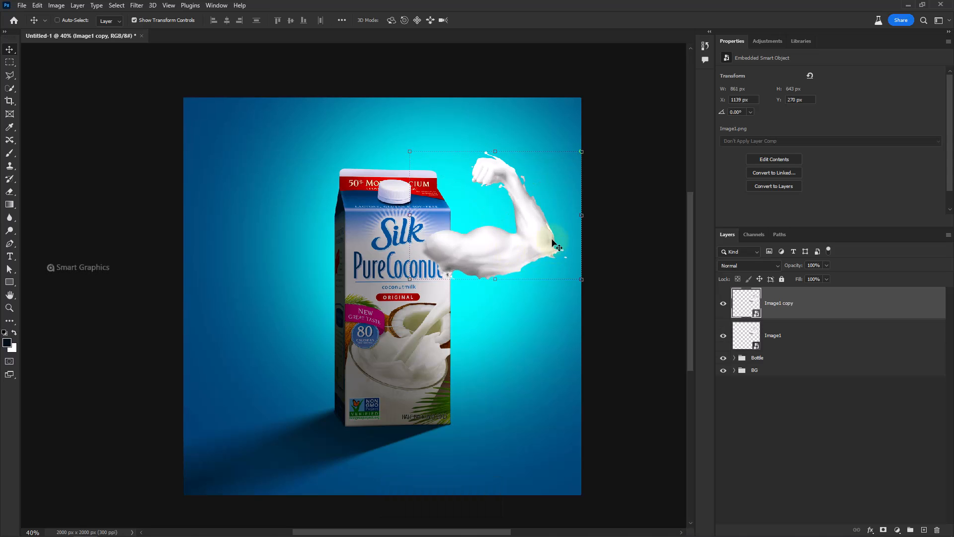
{"action": "left_click_drag", "start_coordinate": [581, 219], "coordinate": [531, 219]}
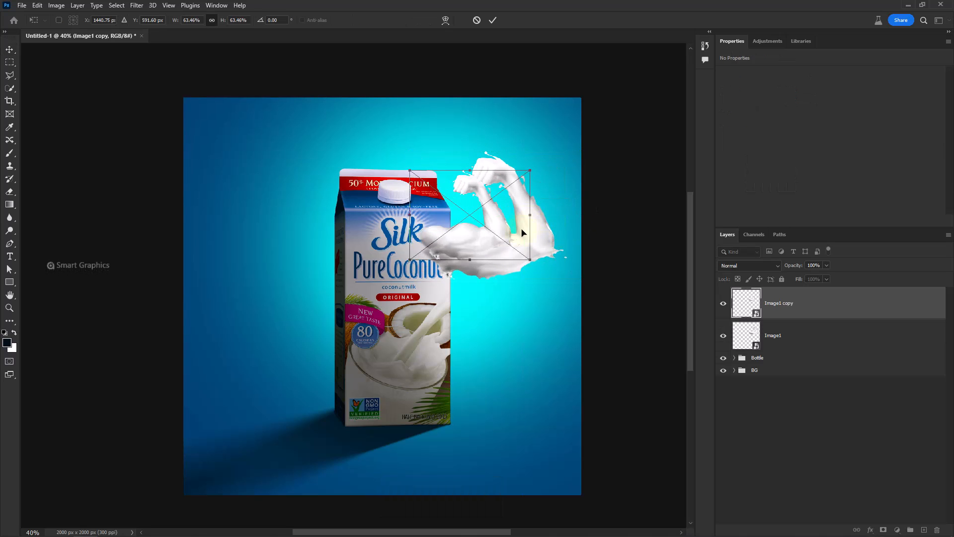
{"action": "key", "text": "ctrl+z"}
{"action": "right_click", "coordinate": [525, 224]}
{"action": "left_click", "coordinate": [547, 408]}
{"action": "left_click_drag", "start_coordinate": [538, 256], "coordinate": [339, 262]}
{"action": "key", "text": "Return"}
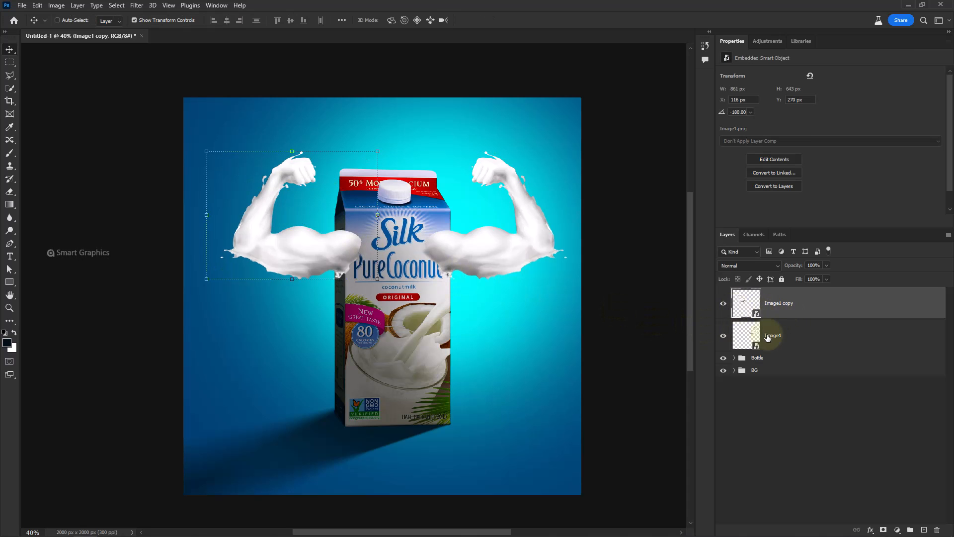
Move both milk arm layers below the Bottle group and add a layer mask to that group
{"action": "left_click", "coordinate": [820, 348], "text": "shift"}
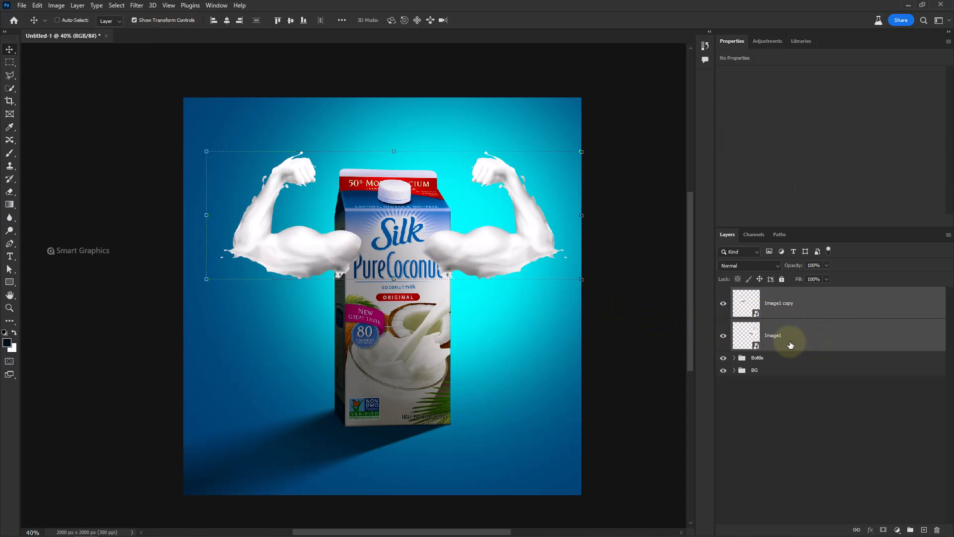
{"action": "left_click_drag", "start_coordinate": [790, 344], "coordinate": [787, 367]}
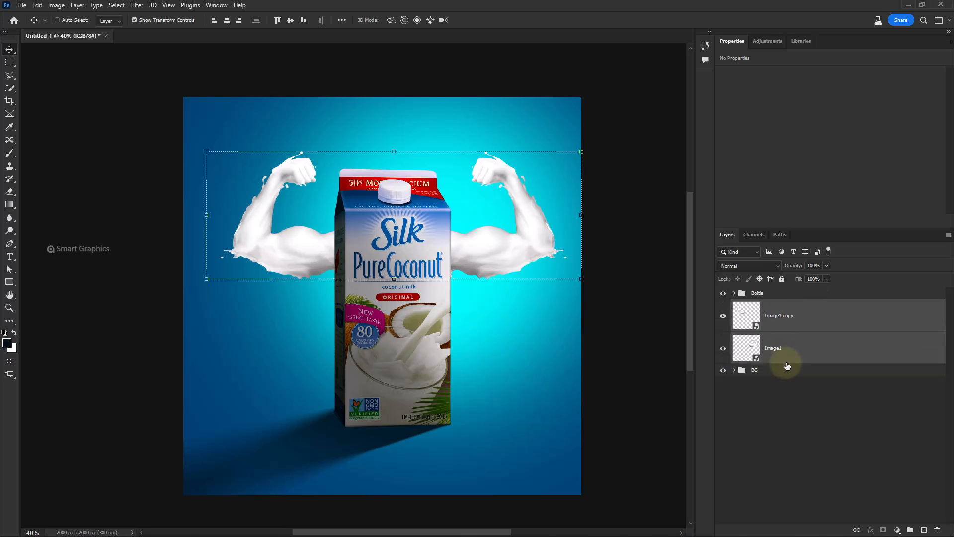
{"action": "left_click", "coordinate": [771, 294]}
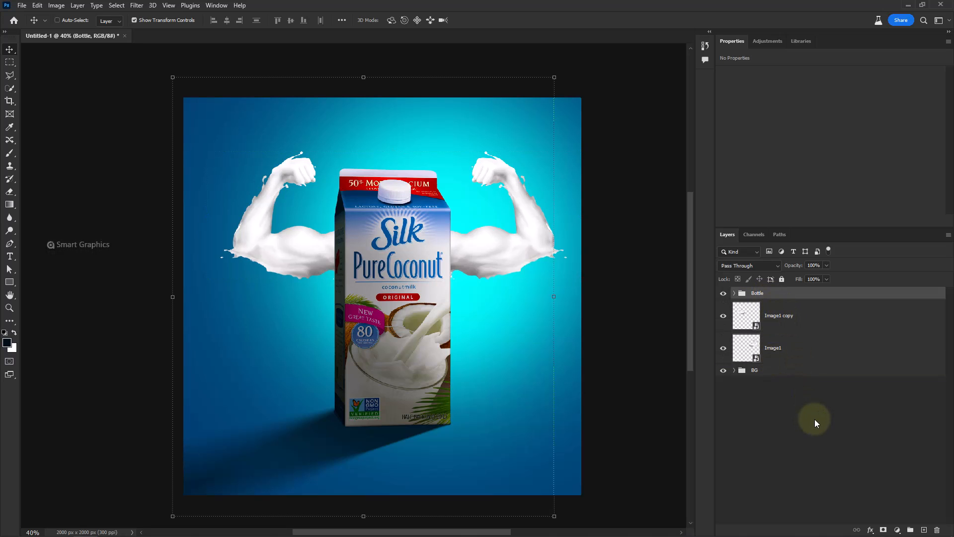
{"action": "left_click", "coordinate": [884, 529]}
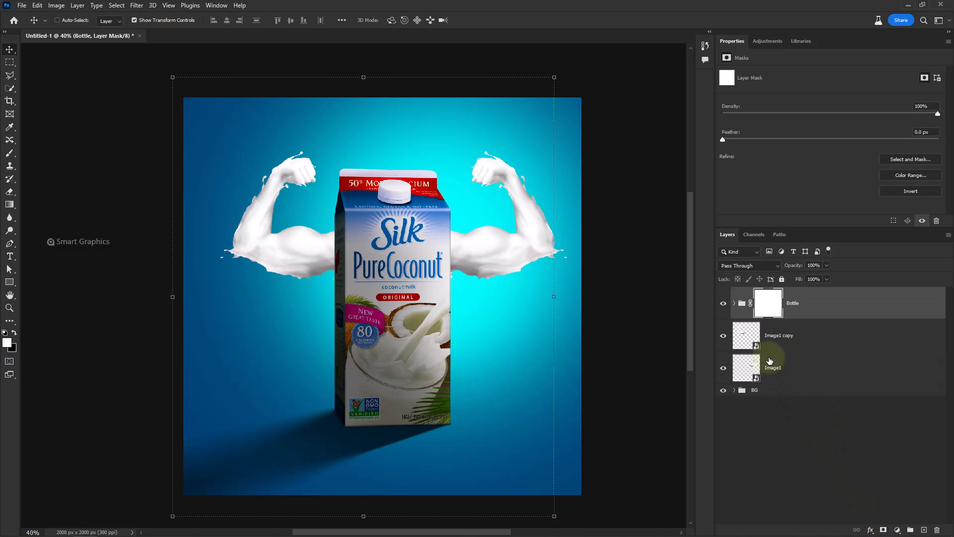
Load the left arm's outline as a selection and set up the Hard Round Pressure Size brush at 100% opacity with black as foreground
{"action": "left_click", "coordinate": [751, 338], "text": "ctrl"}
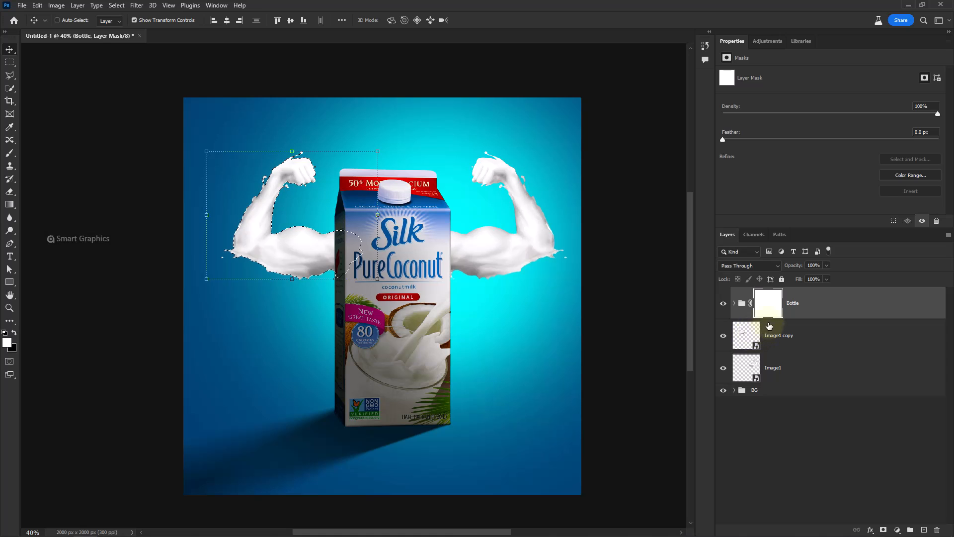
{"action": "scroll", "coordinate": [291, 197], "scroll_direction": "up", "scroll_amount": 5}
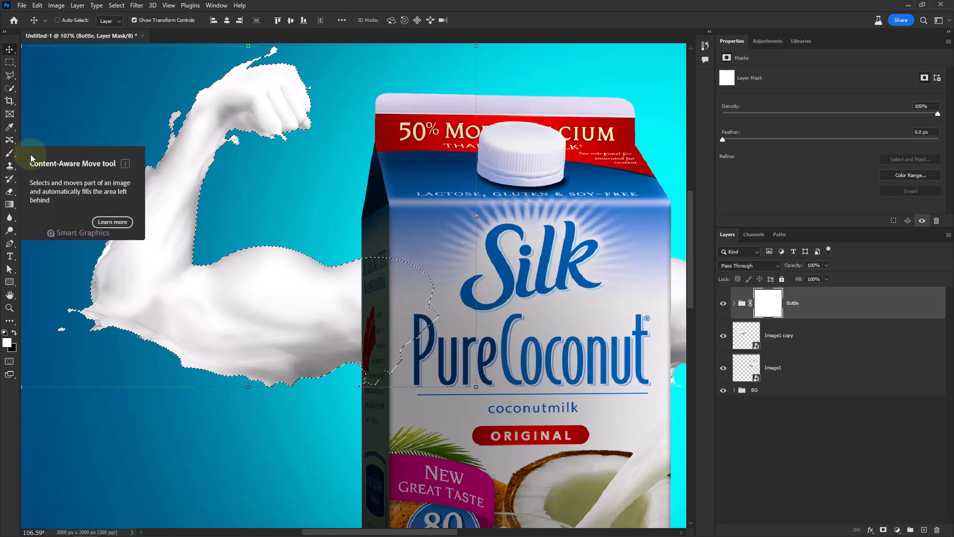
{"action": "key", "text": "b"}
{"action": "right_click", "coordinate": [207, 155]}
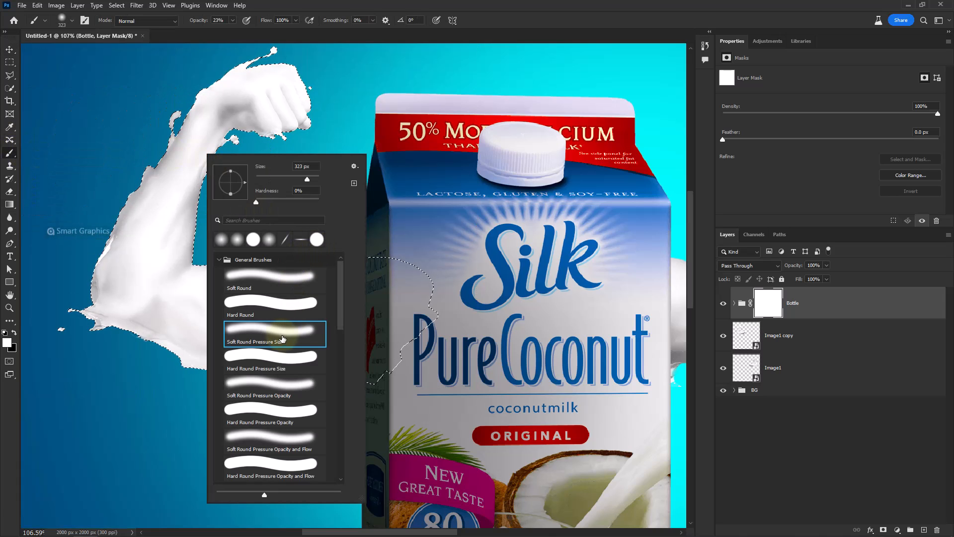
{"action": "left_click", "coordinate": [271, 358]}
{"action": "left_click_drag", "start_coordinate": [319, 202], "coordinate": [312, 204]}
{"action": "left_click", "coordinate": [521, 20]}
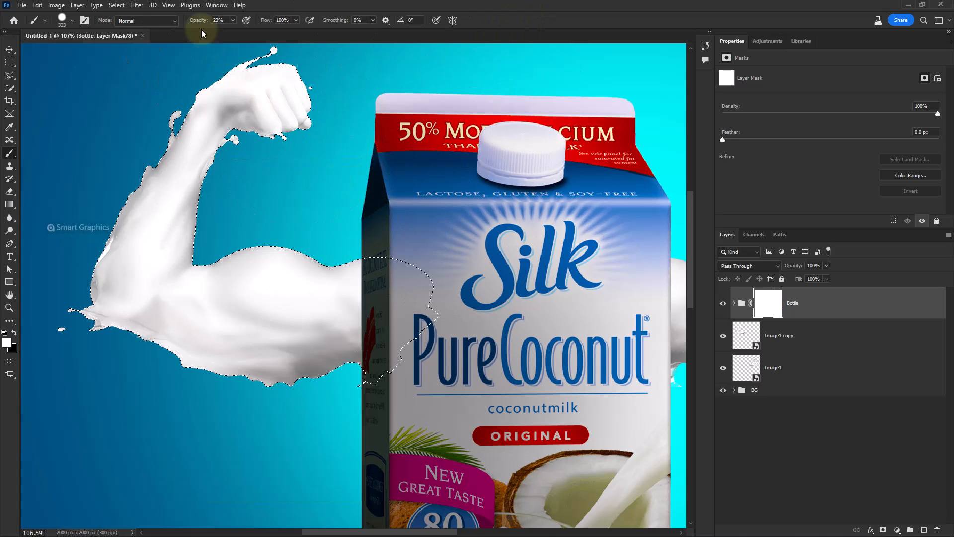
{"action": "left_click_drag", "start_coordinate": [196, 20], "coordinate": [287, 33]}
{"action": "left_click_drag", "start_coordinate": [403, 281], "coordinate": [327, 284]}
{"action": "left_click", "coordinate": [15, 333]}
{"action": "scroll", "coordinate": [388, 274], "scroll_direction": "up", "scroll_amount": 5}
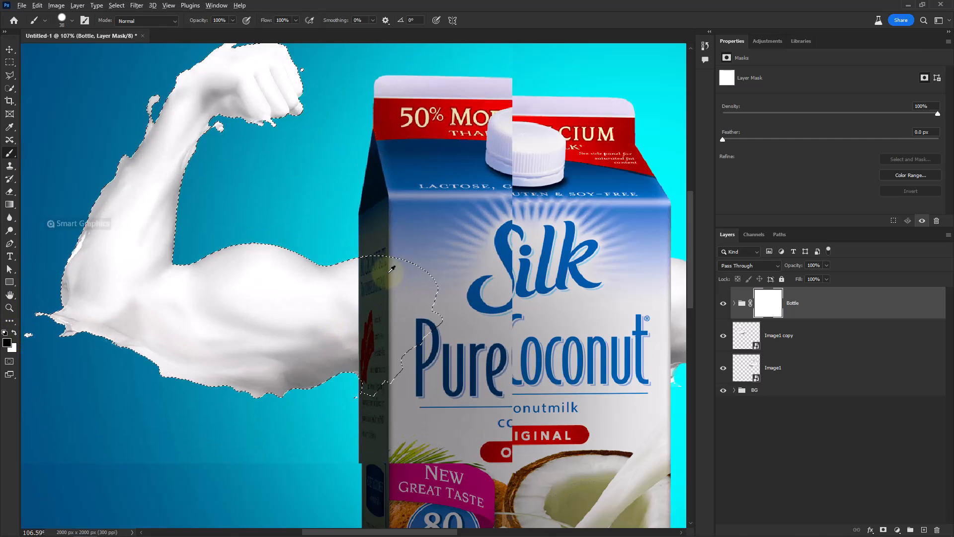
Mask out the carton's left side edge on the Bottle mask inside the selection so the arm overlaps it, and deselect
{"action": "left_click_drag", "start_coordinate": [356, 268], "coordinate": [351, 252]}
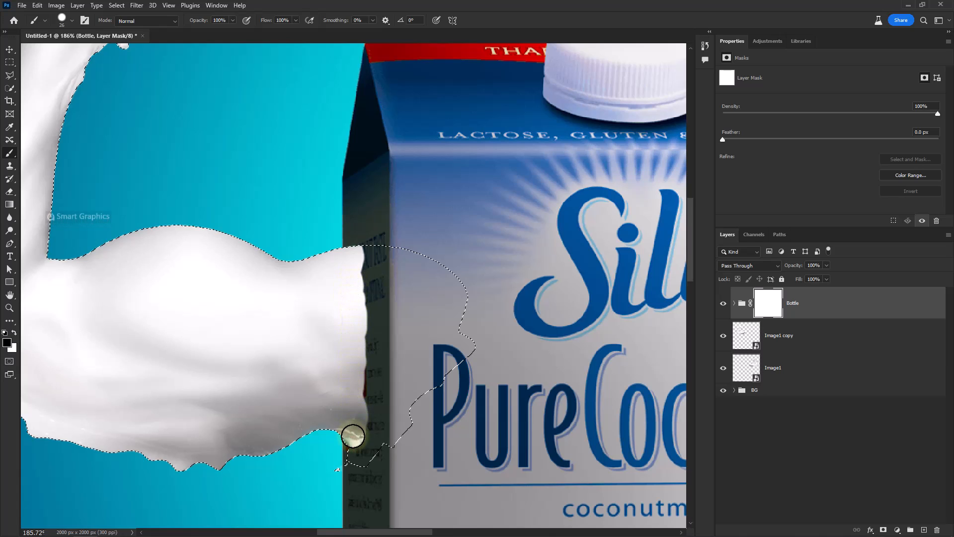
{"action": "left_click_drag", "start_coordinate": [348, 437], "coordinate": [336, 270]}
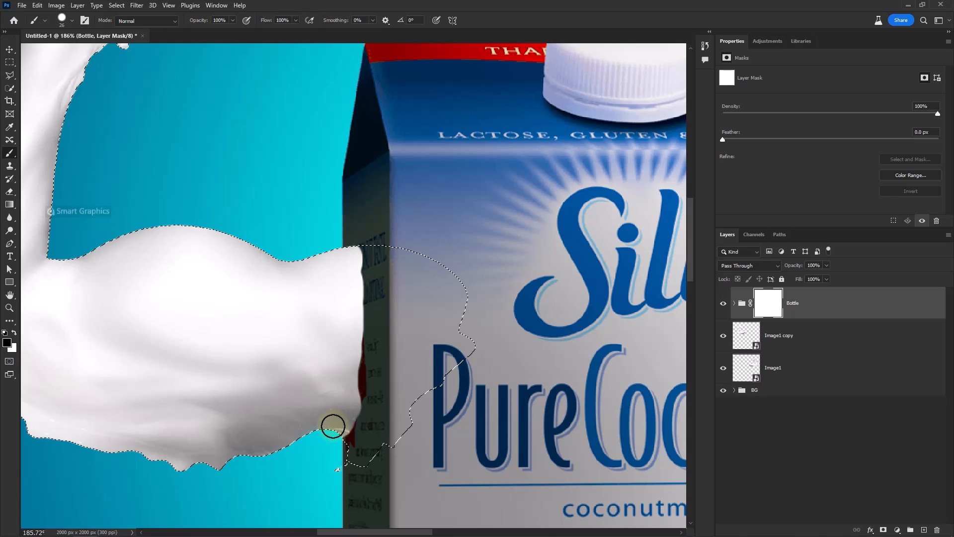
{"action": "left_click_drag", "start_coordinate": [329, 426], "coordinate": [357, 400]}
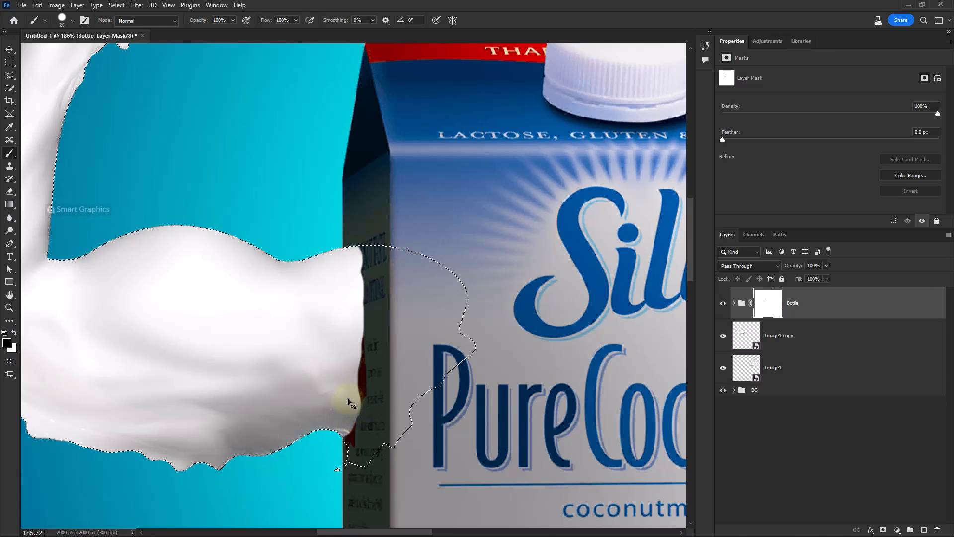
{"action": "left_click_drag", "start_coordinate": [355, 365], "coordinate": [356, 334]}
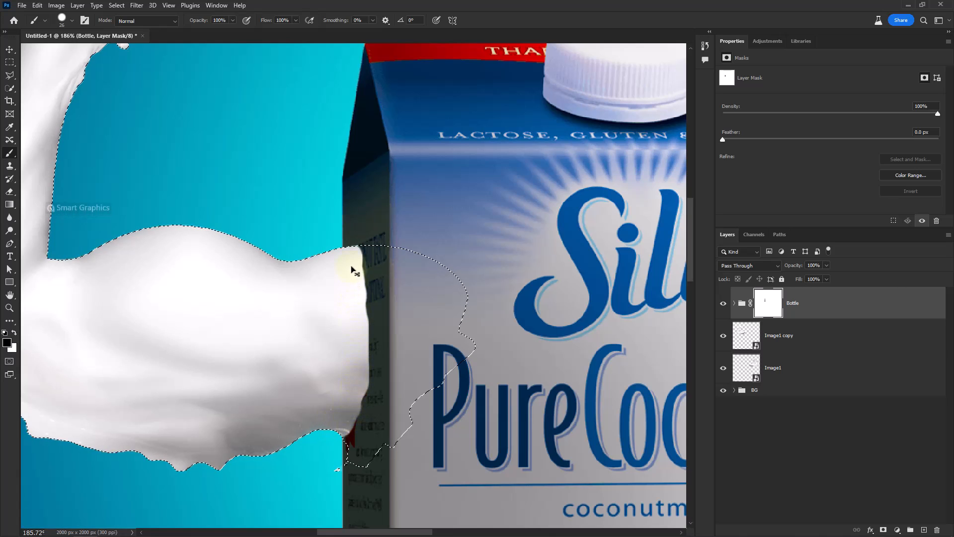
{"action": "key", "text": "ctrl+d"}
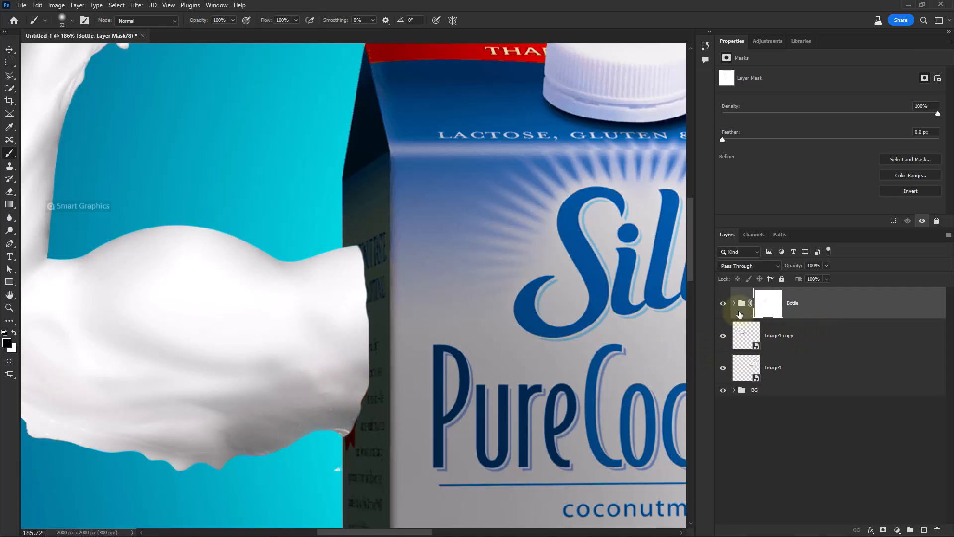
Create a layer above Image1 copy, name it shadow, and clip it to the left arm
{"action": "left_click", "coordinate": [751, 334]}
{"action": "left_click", "coordinate": [724, 335]}
{"action": "left_click", "coordinate": [724, 336]}
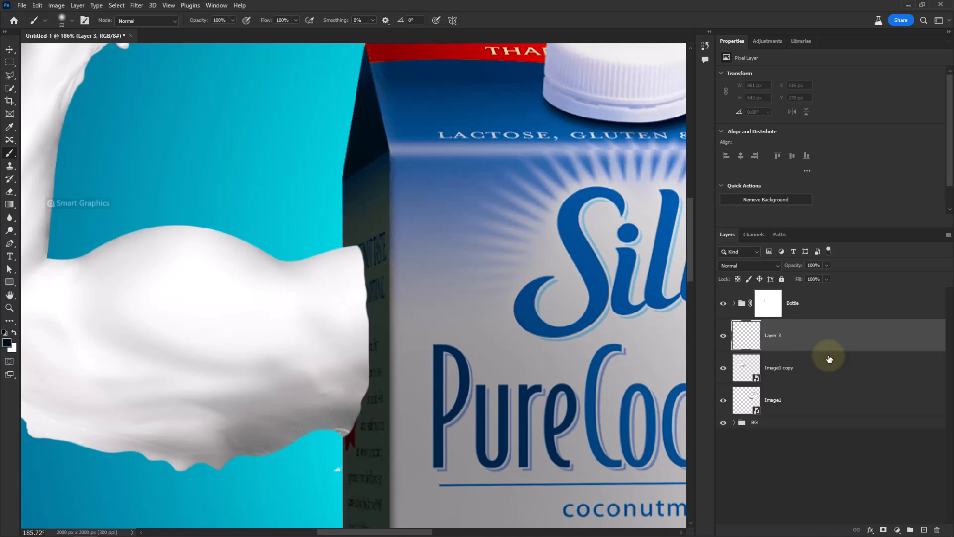
{"action": "double_click", "coordinate": [773, 335]}
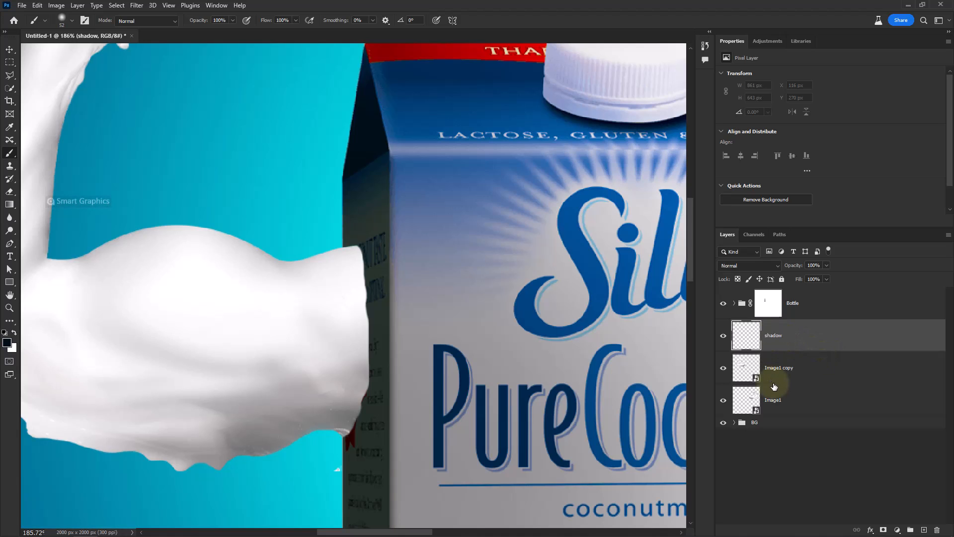
{"action": "right_click", "coordinate": [791, 339]}
{"action": "left_click", "coordinate": [808, 337]}
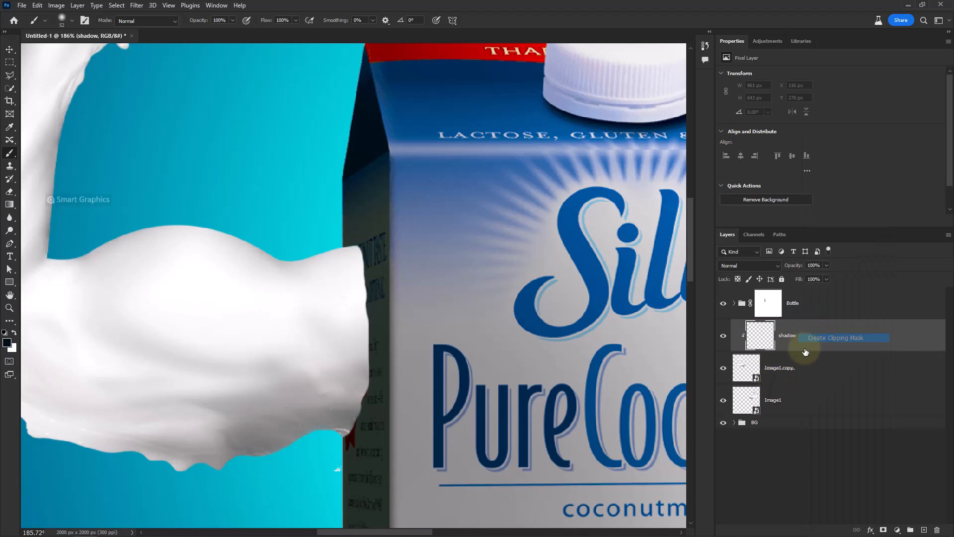
Set the foreground color to #000d15 and paint soft shading along the left arm's end with a 100 px brush
{"action": "left_click", "coordinate": [9, 344]}
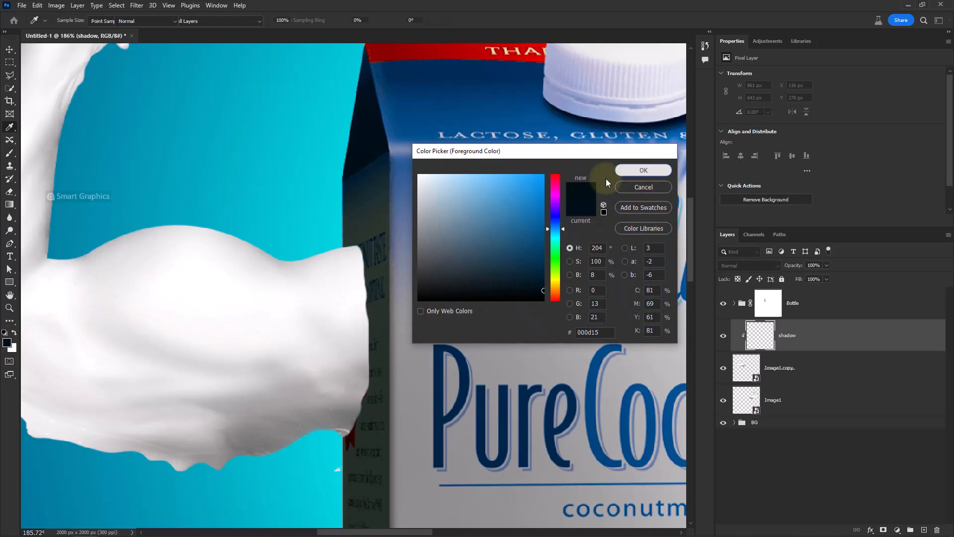
{"action": "left_click", "coordinate": [643, 171]}
{"action": "key", "text": "b"}
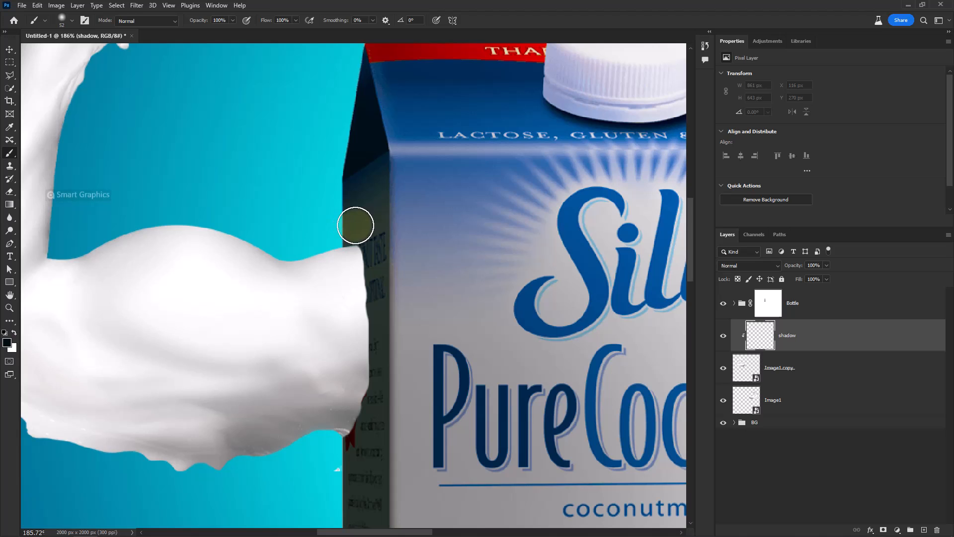
{"action": "left_click", "coordinate": [357, 225]}
{"action": "left_click_drag", "start_coordinate": [367, 222], "coordinate": [381, 223]}
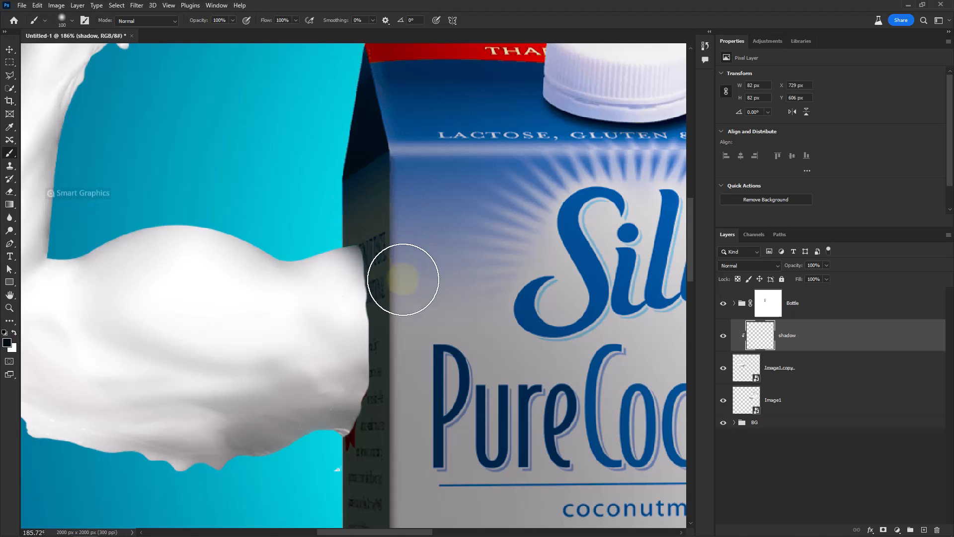
{"action": "mouse_move", "coordinate": [404, 279]}
{"action": "left_mouse_down"}
{"action": "mouse_move", "coordinate": [409, 305]}
{"action": "mouse_move", "coordinate": [418, 294]}
{"action": "mouse_move", "coordinate": [417, 387]}
{"action": "left_mouse_up"}
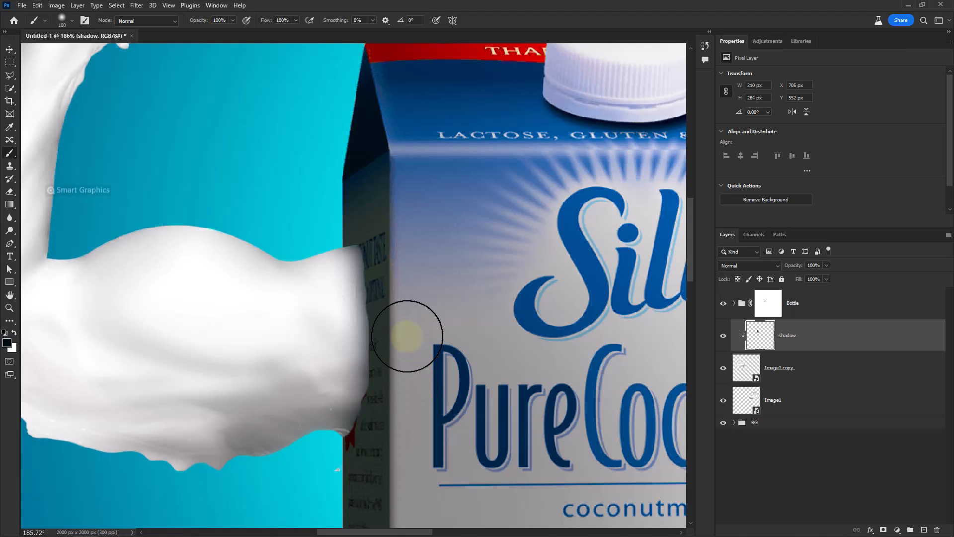
{"action": "mouse_move", "coordinate": [407, 336]}
{"action": "left_mouse_down"}
{"action": "mouse_move", "coordinate": [405, 272]}
{"action": "mouse_move", "coordinate": [387, 245]}
{"action": "left_mouse_up"}
Extend the arm's shading where it meets the carton with a larger soft brush, reducing the brush opacity to 59%
{"action": "scroll", "coordinate": [328, 183], "scroll_direction": "down", "scroll_amount": 5}
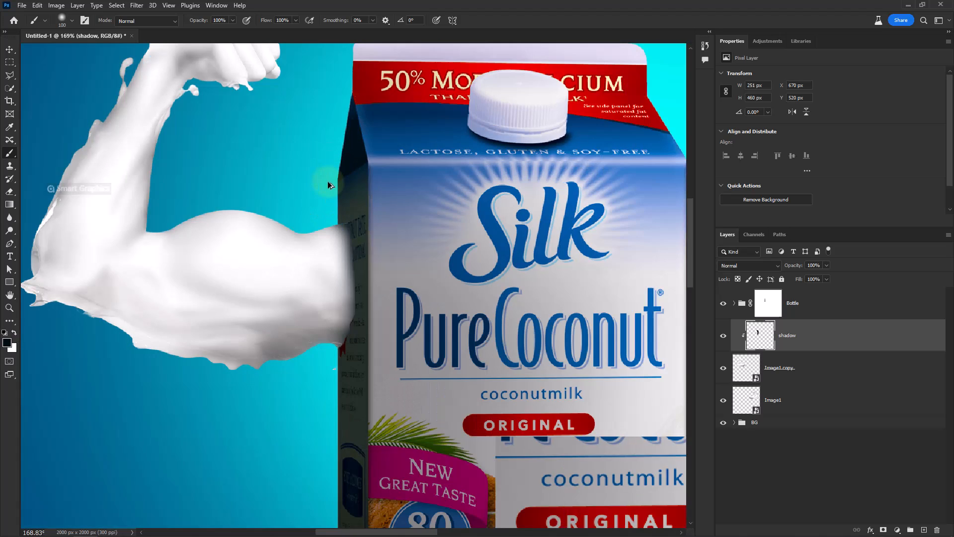
{"action": "scroll", "coordinate": [328, 182], "scroll_direction": "down", "scroll_amount": 1}
{"action": "mouse_move", "coordinate": [328, 184]}
{"action": "left_mouse_down"}
{"action": "mouse_move", "coordinate": [354, 193]}
{"action": "mouse_move", "coordinate": [340, 180]}
{"action": "mouse_move", "coordinate": [329, 185]}
{"action": "mouse_move", "coordinate": [343, 185]}
{"action": "mouse_move", "coordinate": [412, 300]}
{"action": "left_mouse_up"}
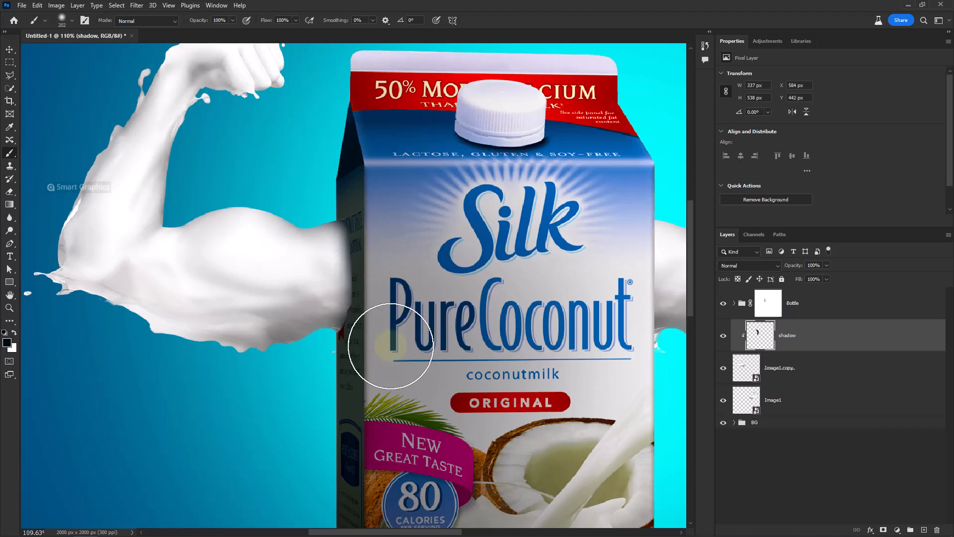
{"action": "left_click_drag", "start_coordinate": [391, 346], "coordinate": [379, 382]}
{"action": "left_click_drag", "start_coordinate": [398, 306], "coordinate": [418, 305]}
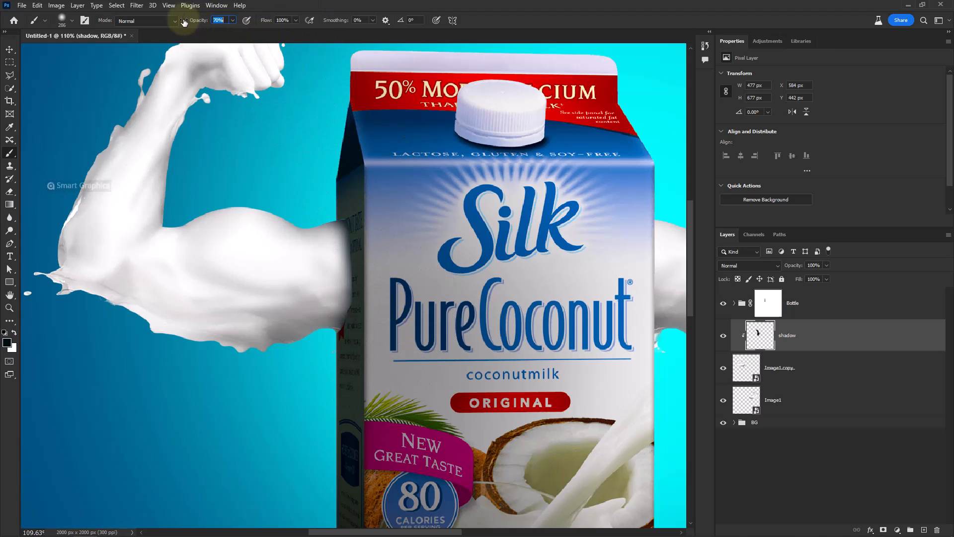
{"action": "left_click_drag", "start_coordinate": [376, 283], "coordinate": [380, 387]}
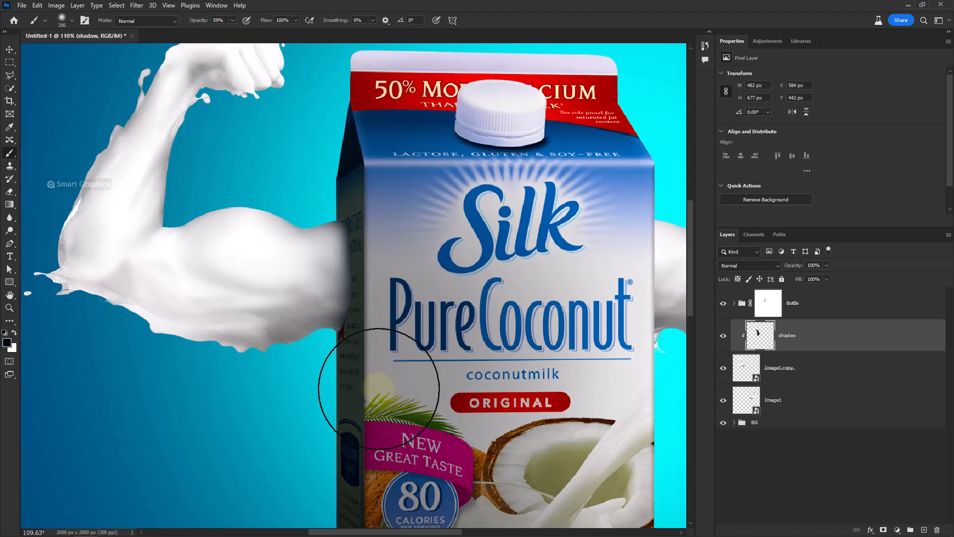
{"action": "scroll", "coordinate": [417, 396], "scroll_direction": "down", "scroll_amount": 3}
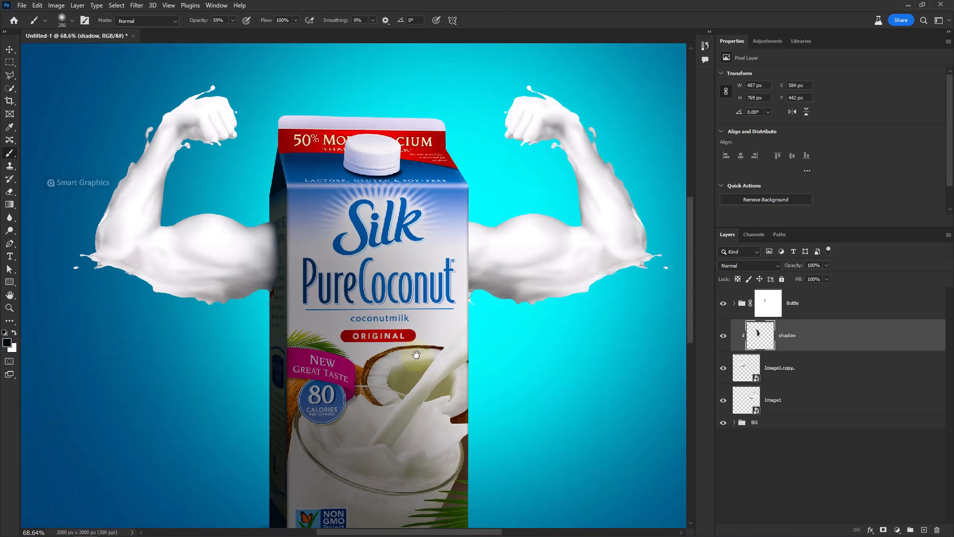
{"action": "scroll", "coordinate": [411, 352], "scroll_direction": "down", "scroll_amount": 2}
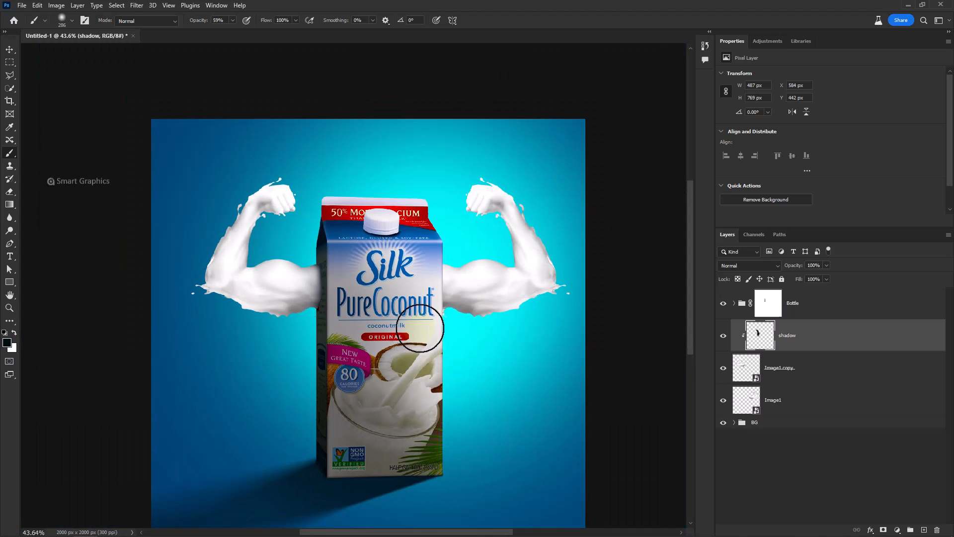
Place Image4.png above the Bottle group, scaled to about 558 × 569 px at X 1192 px, Y 924 px, overlapping the carton's lower right side
{"action": "left_click", "coordinate": [850, 314]}
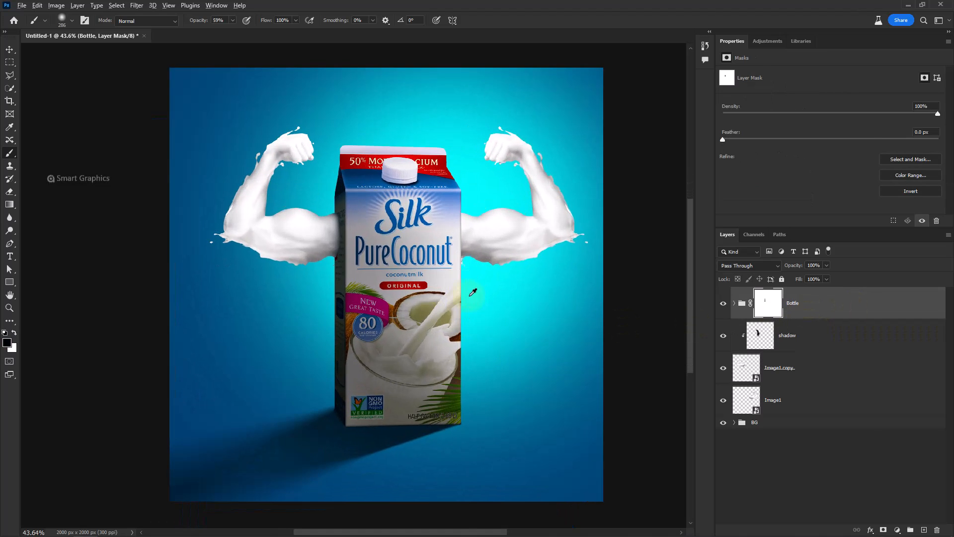
{"action": "key", "text": "alt+Tab"}
{"action": "left_click_drag", "start_coordinate": [434, 206], "coordinate": [102, 249]}
{"action": "left_click_drag", "start_coordinate": [410, 327], "coordinate": [448, 322]}
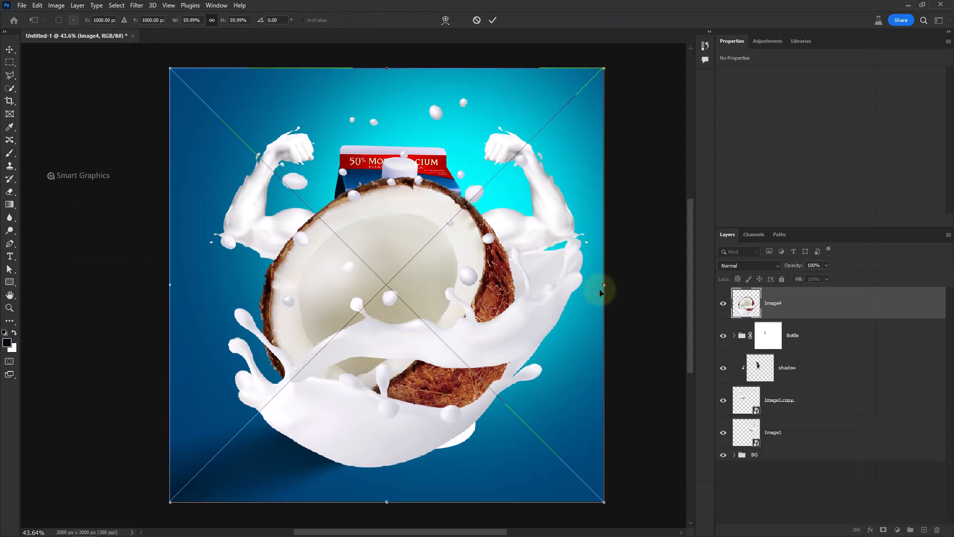
{"action": "left_click_drag", "start_coordinate": [600, 293], "coordinate": [520, 340]}
{"action": "key", "text": "b"}
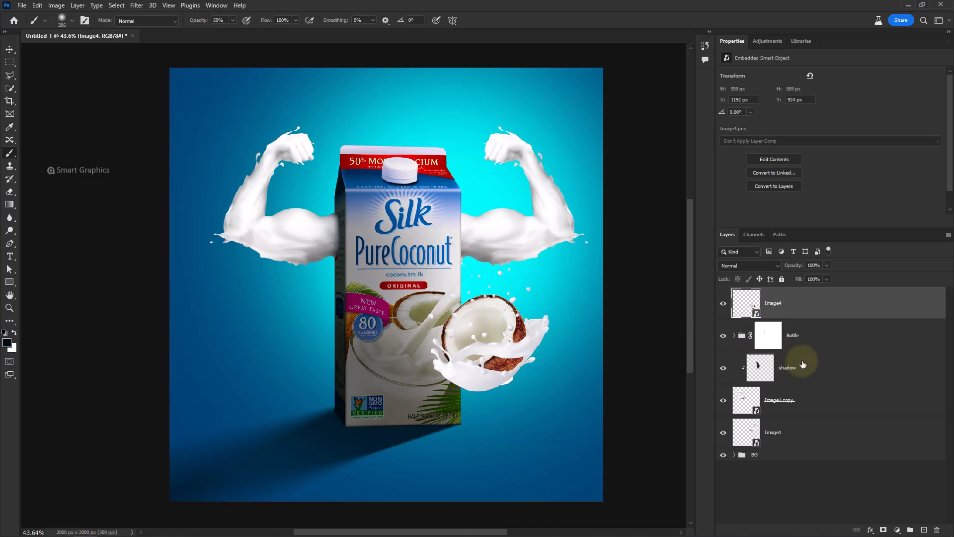
Add a Curves adjustment clipped to Image4, lower its white end point and midtones to darken the coconut splash, and select its mask
{"action": "left_click", "coordinate": [897, 529]}
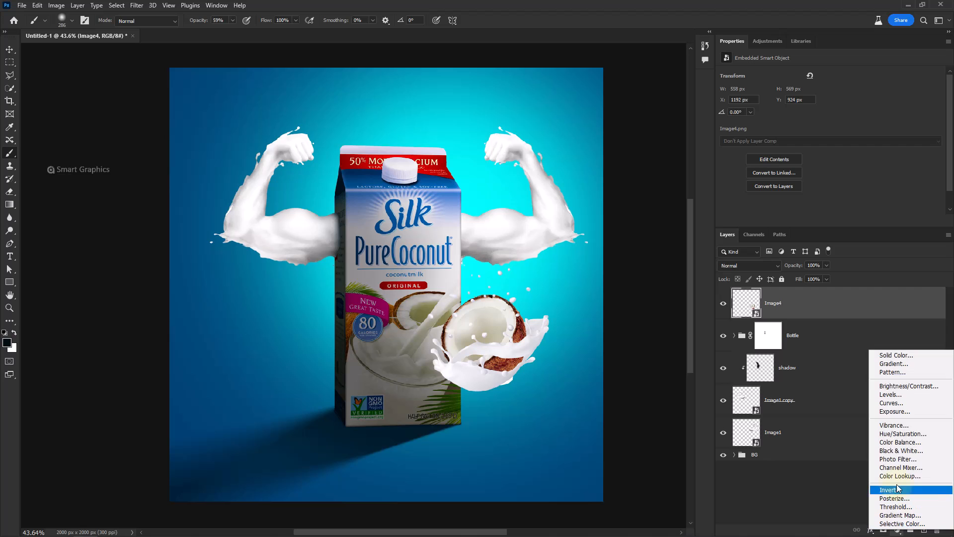
{"action": "left_click", "coordinate": [892, 402]}
{"action": "left_click", "coordinate": [879, 220]}
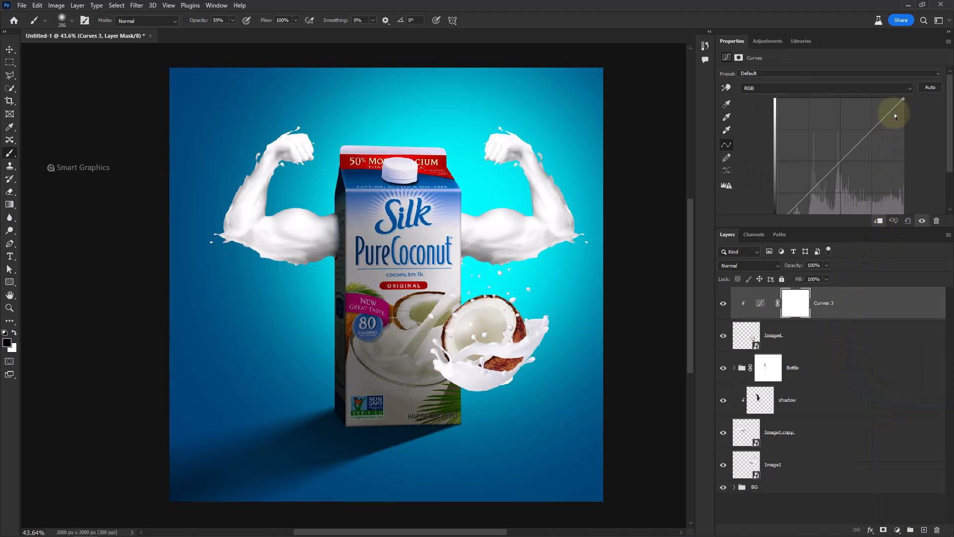
{"action": "left_click_drag", "start_coordinate": [902, 99], "coordinate": [904, 134]}
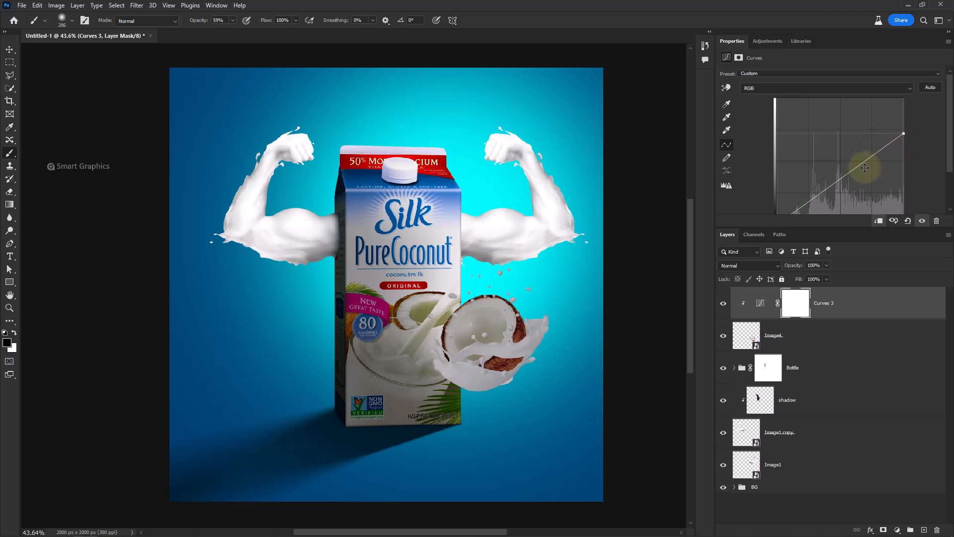
{"action": "left_click_drag", "start_coordinate": [857, 169], "coordinate": [856, 179]}
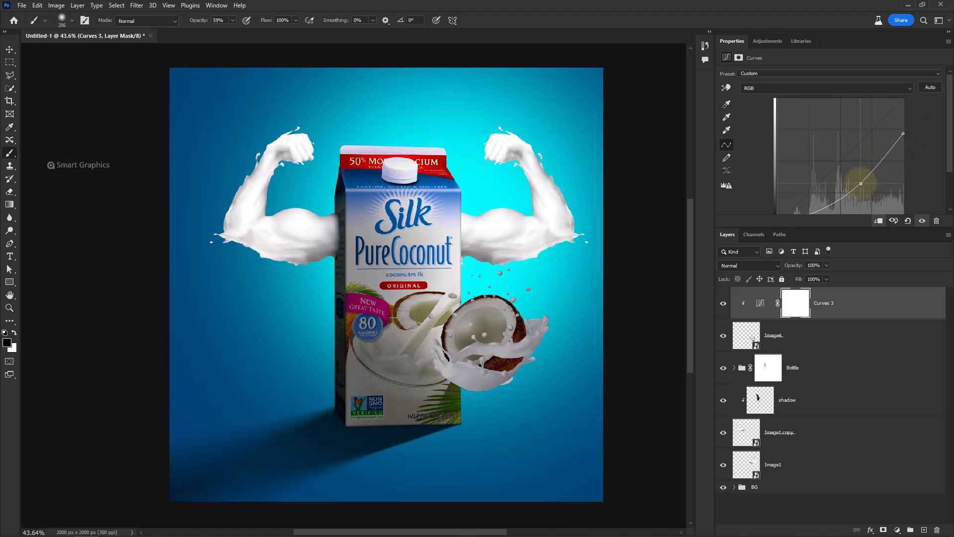
{"action": "left_click", "coordinate": [797, 315]}
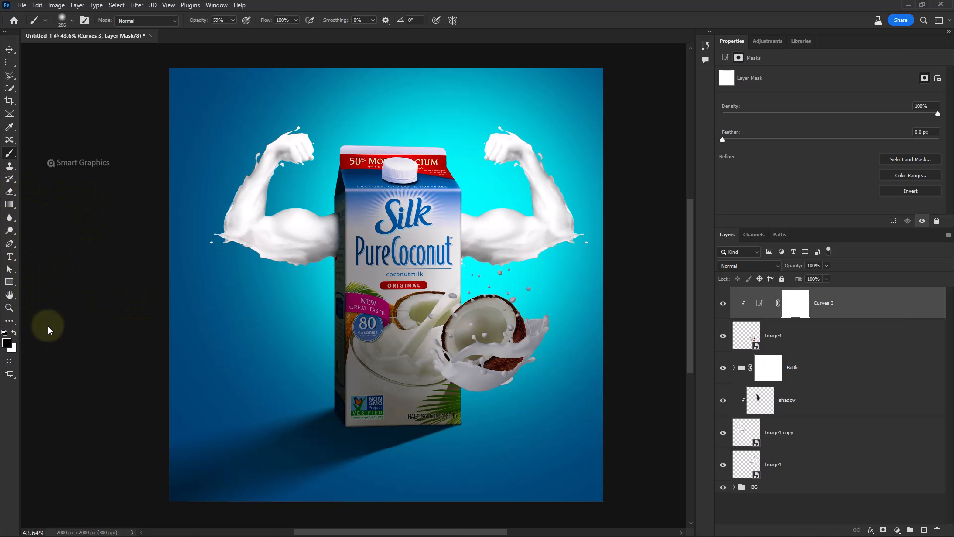
Set the brush opacity to 100% and paint black on the Curves 3 mask over the coconut's upper edge and surrounding droplets
{"action": "scroll", "coordinate": [502, 281], "scroll_direction": "up", "scroll_amount": 3}
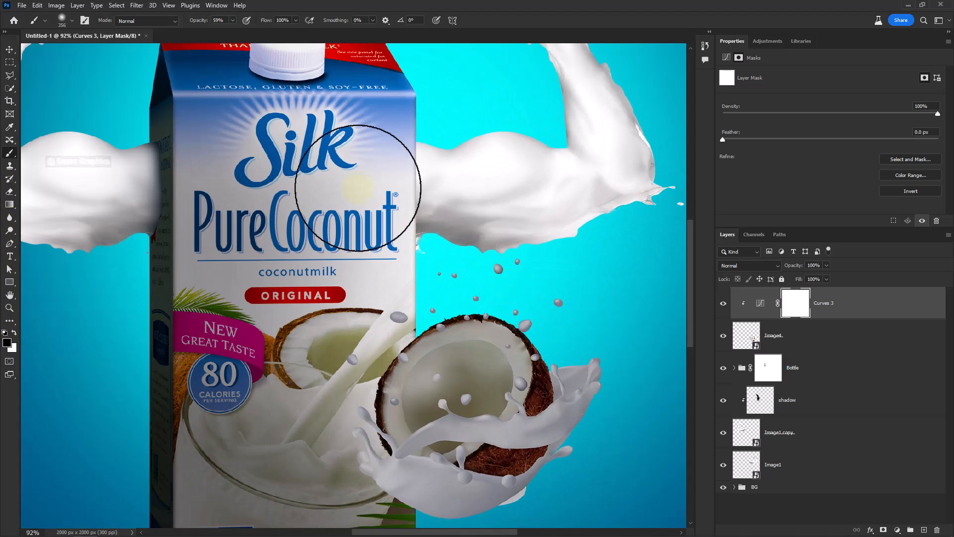
{"action": "left_click_drag", "start_coordinate": [200, 20], "coordinate": [242, 24]}
{"action": "left_click_drag", "start_coordinate": [543, 280], "coordinate": [491, 281]}
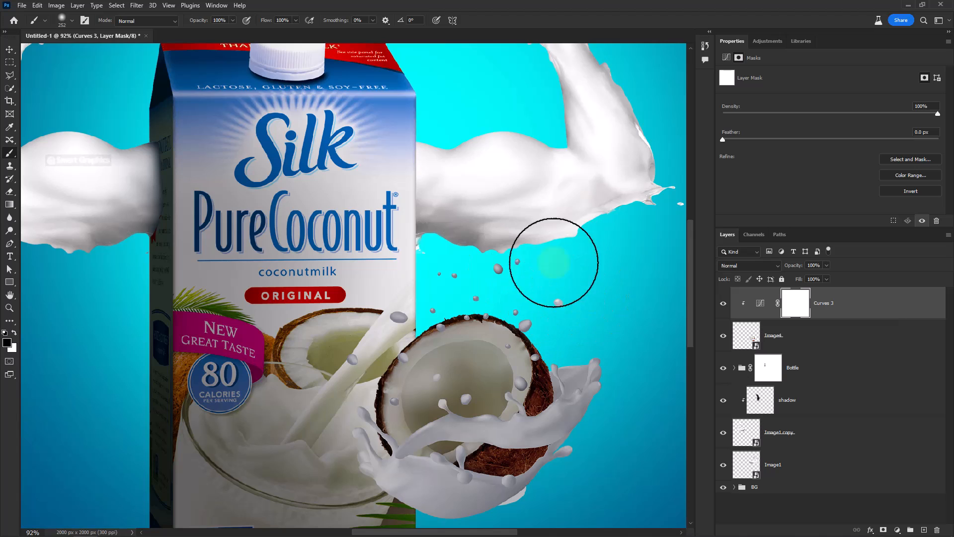
{"action": "mouse_move", "coordinate": [555, 263]}
{"action": "left_mouse_down"}
{"action": "mouse_move", "coordinate": [535, 282]}
{"action": "mouse_move", "coordinate": [605, 366]}
{"action": "mouse_move", "coordinate": [611, 396]}
{"action": "mouse_move", "coordinate": [569, 476]}
{"action": "mouse_move", "coordinate": [607, 461]}
{"action": "mouse_move", "coordinate": [615, 436]}
{"action": "mouse_move", "coordinate": [606, 394]}
{"action": "mouse_move", "coordinate": [543, 314]}
{"action": "mouse_move", "coordinate": [493, 284]}
{"action": "mouse_move", "coordinate": [514, 306]}
{"action": "mouse_move", "coordinate": [470, 306]}
{"action": "left_mouse_up"}
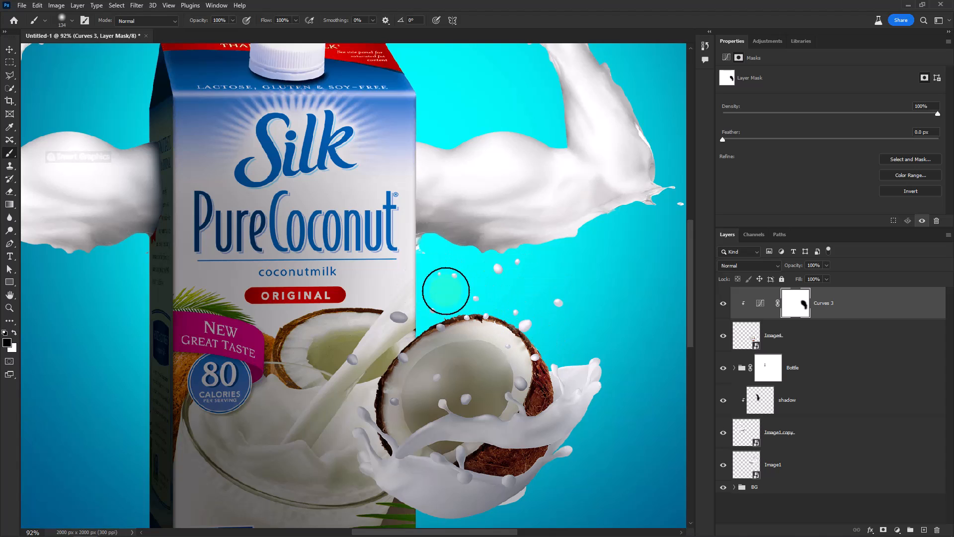
{"action": "mouse_move", "coordinate": [369, 339]}
{"action": "left_mouse_down"}
{"action": "mouse_move", "coordinate": [350, 345]}
{"action": "mouse_move", "coordinate": [421, 311]}
{"action": "mouse_move", "coordinate": [407, 299]}
{"action": "mouse_move", "coordinate": [413, 323]}
{"action": "mouse_move", "coordinate": [335, 383]}
{"action": "mouse_move", "coordinate": [330, 373]}
{"action": "mouse_move", "coordinate": [433, 302]}
{"action": "left_mouse_up"}
Refine the Curves 3 mask along the coconut's outer edge and milk splash, alternating white and black with a smaller soft brush
{"action": "key", "text": "x"}
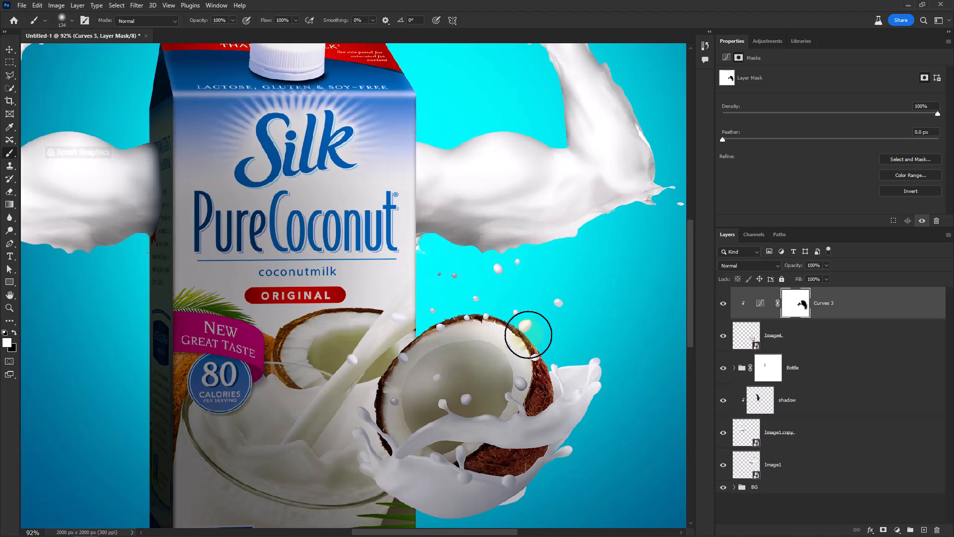
{"action": "left_click_drag", "start_coordinate": [529, 335], "coordinate": [525, 355]}
{"action": "mouse_move", "coordinate": [582, 376]}
{"action": "left_mouse_down"}
{"action": "mouse_move", "coordinate": [541, 285]}
{"action": "mouse_move", "coordinate": [519, 394]}
{"action": "mouse_move", "coordinate": [558, 271]}
{"action": "mouse_move", "coordinate": [526, 386]}
{"action": "mouse_move", "coordinate": [465, 439]}
{"action": "mouse_move", "coordinate": [450, 434]}
{"action": "left_mouse_up"}
{"action": "key", "text": "x"}
{"action": "right_click", "coordinate": [472, 428]}
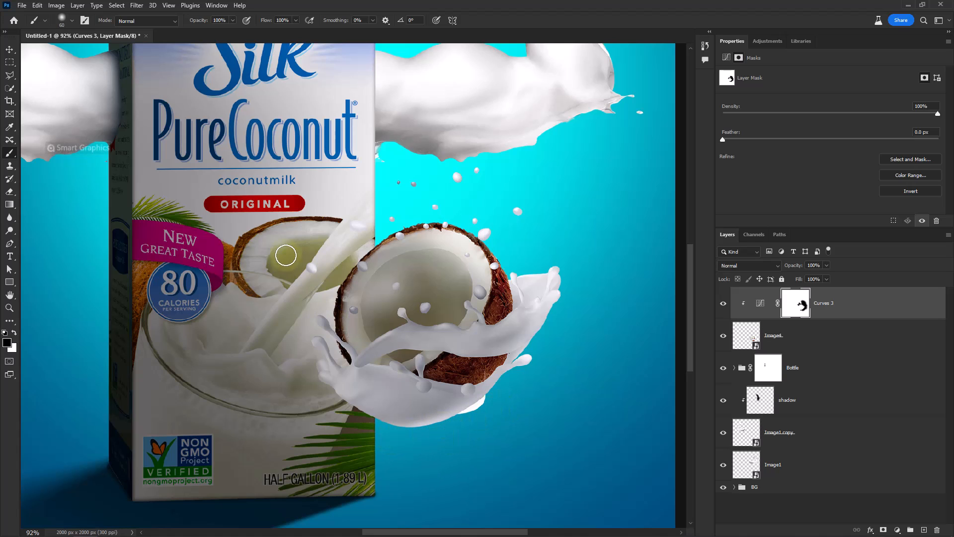
Reduce the brush opacity to 40%, brush the mask softly over the coconut splash, and set the Curves 3 layer opacity to 91%
{"action": "left_click_drag", "start_coordinate": [203, 20], "coordinate": [176, 28]}
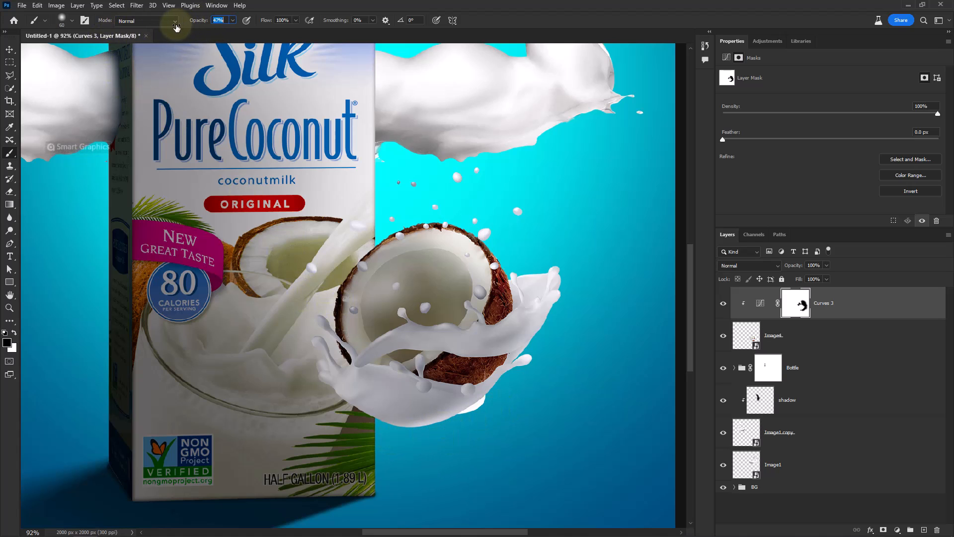
{"action": "left_click_drag", "start_coordinate": [424, 227], "coordinate": [476, 237]}
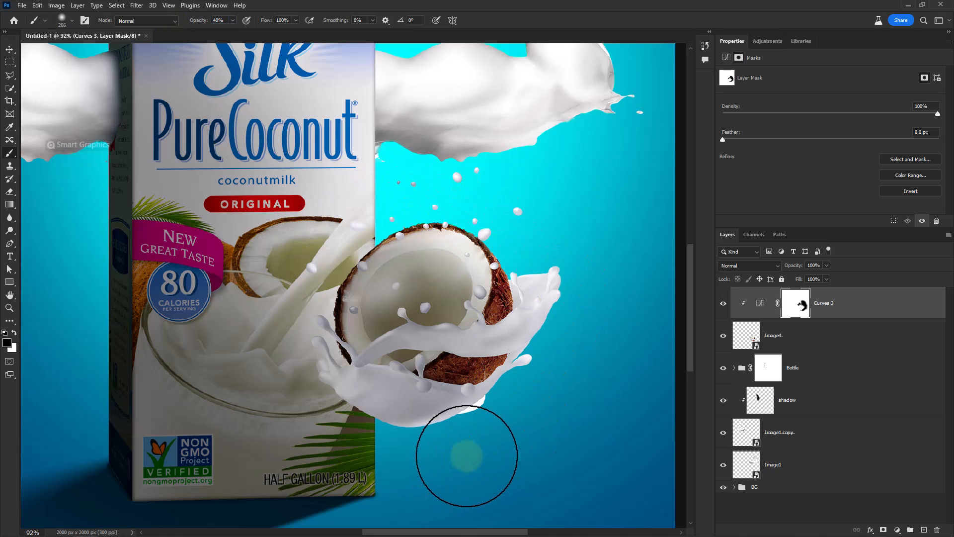
{"action": "scroll", "coordinate": [422, 328], "scroll_direction": "down", "scroll_amount": 4}
{"action": "scroll", "coordinate": [422, 320], "scroll_direction": "up", "scroll_amount": 2}
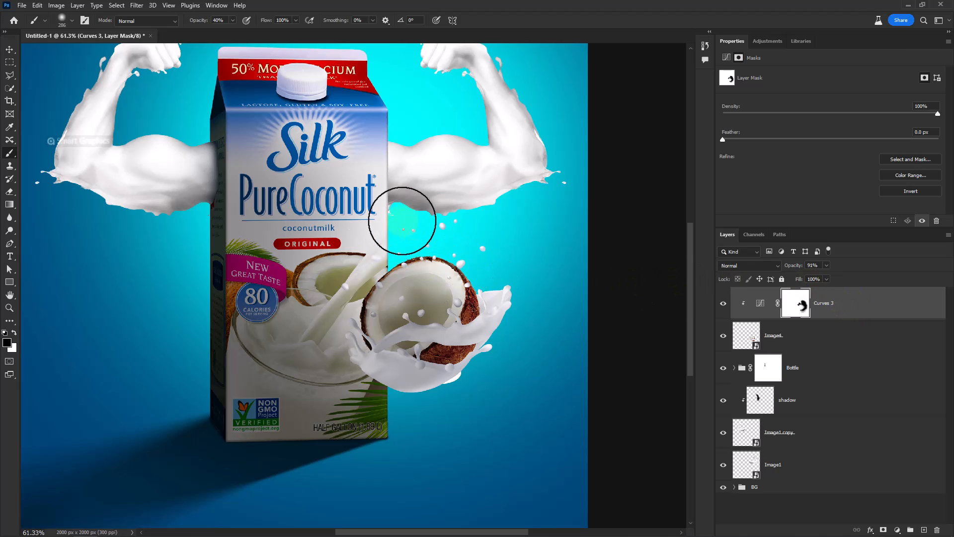
{"action": "key", "text": "x"}
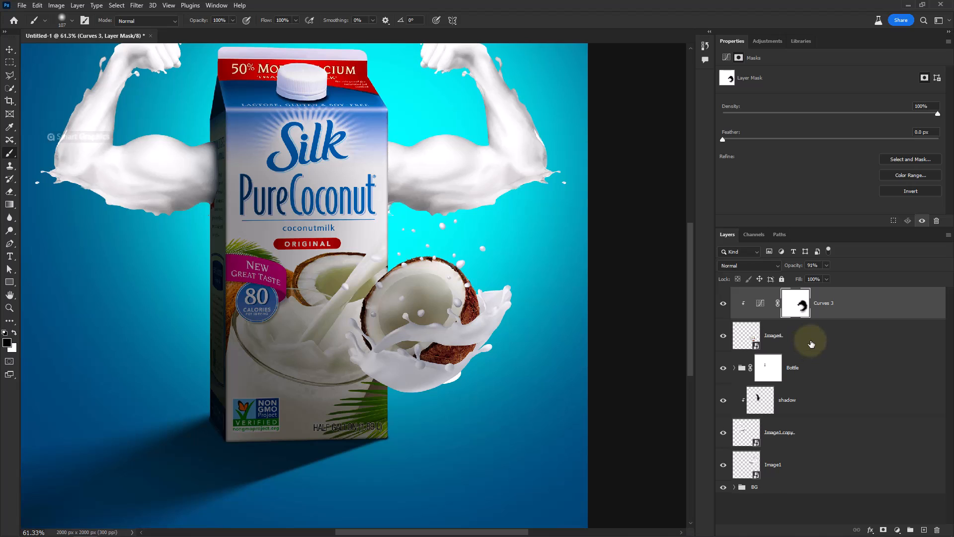
Create a layer named shadow above the Bottle group and flatten the soft brush tip into a wide, thin ellipse
{"action": "left_click", "coordinate": [829, 370]}
{"action": "left_click", "coordinate": [924, 529]}
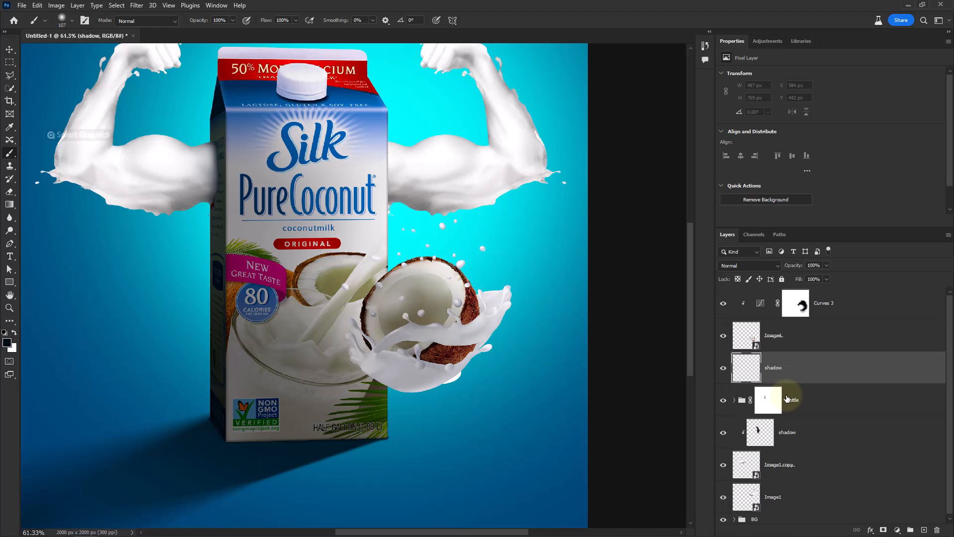
{"action": "right_click", "coordinate": [271, 375]}
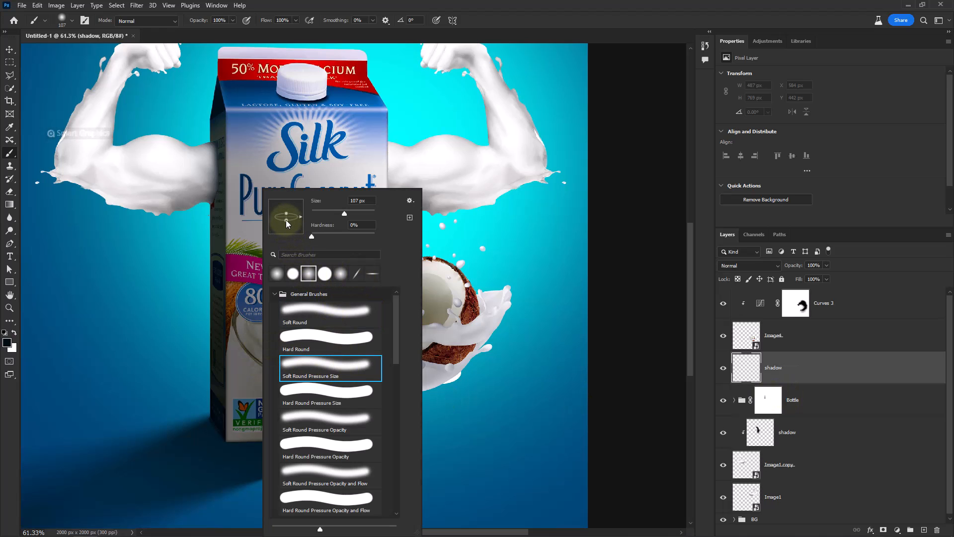
{"action": "left_click_drag", "start_coordinate": [287, 220], "coordinate": [287, 220]}
{"action": "left_click", "coordinate": [399, 9]}
{"action": "mouse_move", "coordinate": [368, 515]}
{"action": "left_mouse_down"}
{"action": "mouse_move", "coordinate": [447, 497]}
{"action": "mouse_move", "coordinate": [474, 430]}
{"action": "left_mouse_up"}
{"action": "scroll", "coordinate": [414, 481], "scroll_direction": "down", "scroll_amount": 2}
{"action": "scroll", "coordinate": [403, 488], "scroll_direction": "up", "scroll_amount": 3}
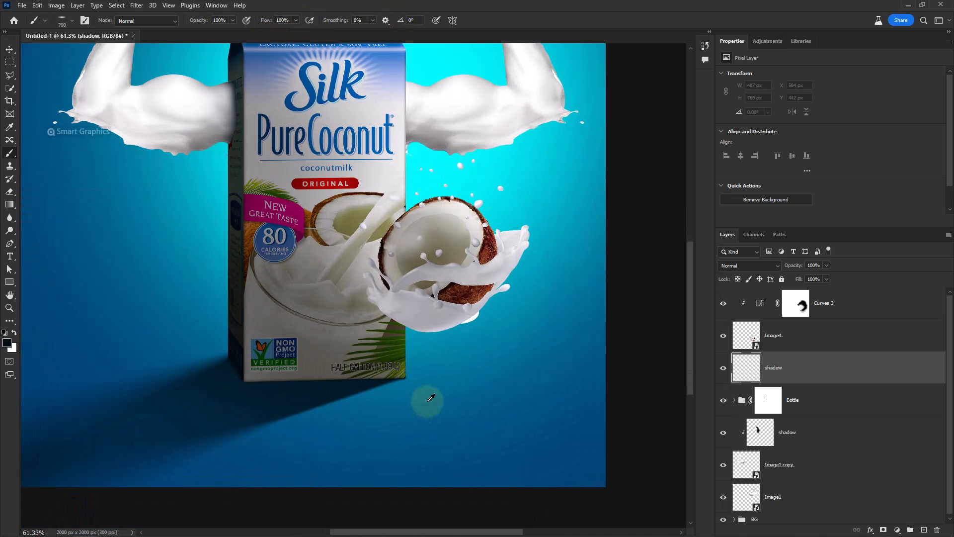
Stamp a soft black elliptical shadow on the floor beside the carton's lower right corner with a 625 px brush, redoing it until well placed
{"action": "mouse_move", "coordinate": [428, 398]}
{"action": "left_mouse_down"}
{"action": "mouse_move", "coordinate": [462, 427]}
{"action": "mouse_move", "coordinate": [410, 393]}
{"action": "mouse_move", "coordinate": [378, 398]}
{"action": "left_mouse_up"}
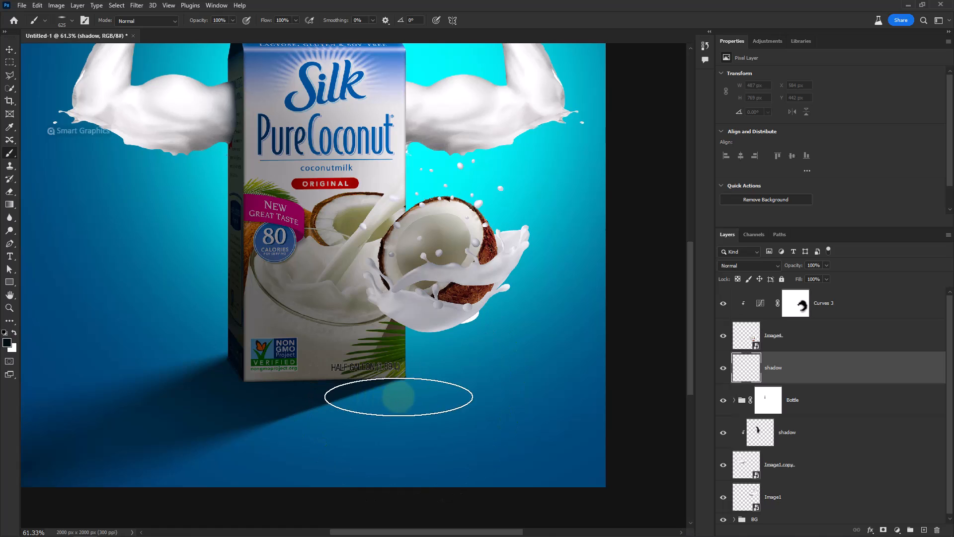
{"action": "left_click", "coordinate": [403, 393]}
{"action": "key", "text": "ctrl+z"}
{"action": "left_click", "coordinate": [398, 385]}
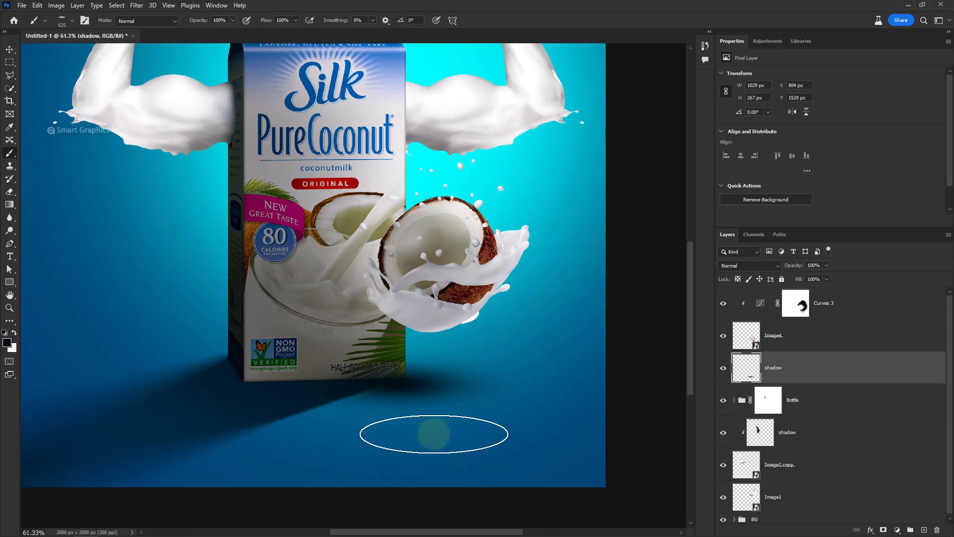
{"action": "key", "text": "ctrl+z"}
{"action": "left_click", "coordinate": [397, 390]}
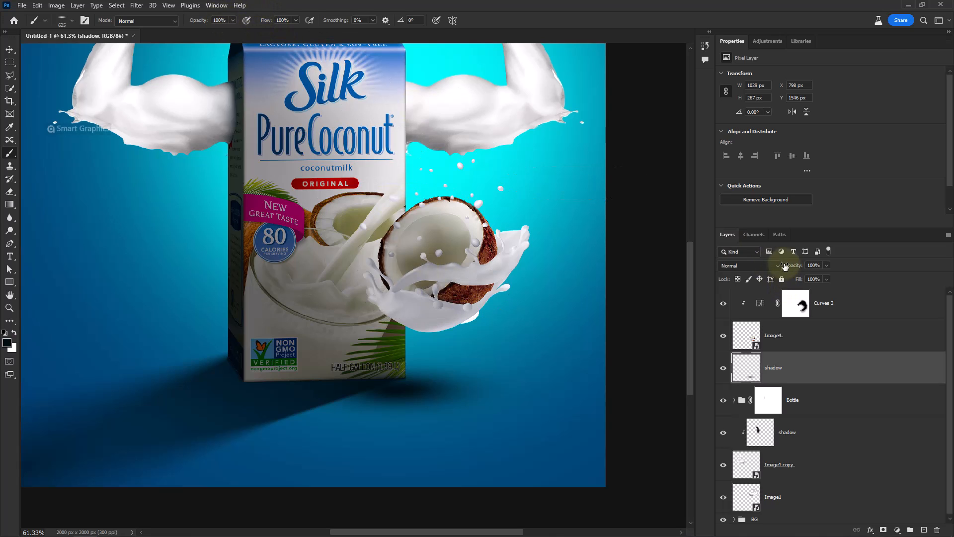
Set the new floor shadow layer's opacity to 45% and reduce the flattened brush to 404 px
{"action": "left_click_drag", "start_coordinate": [796, 265], "coordinate": [768, 271]}
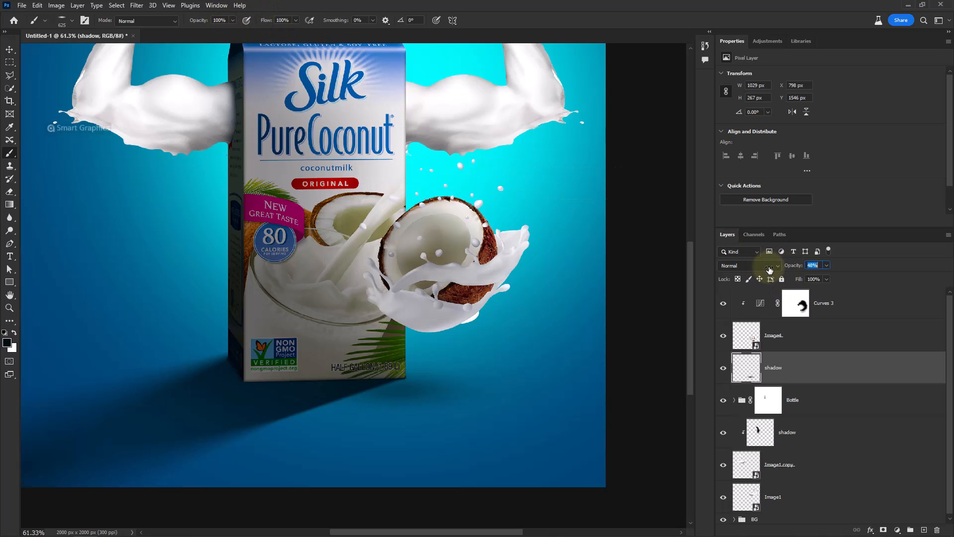
{"action": "left_click_drag", "start_coordinate": [774, 269], "coordinate": [784, 269]}
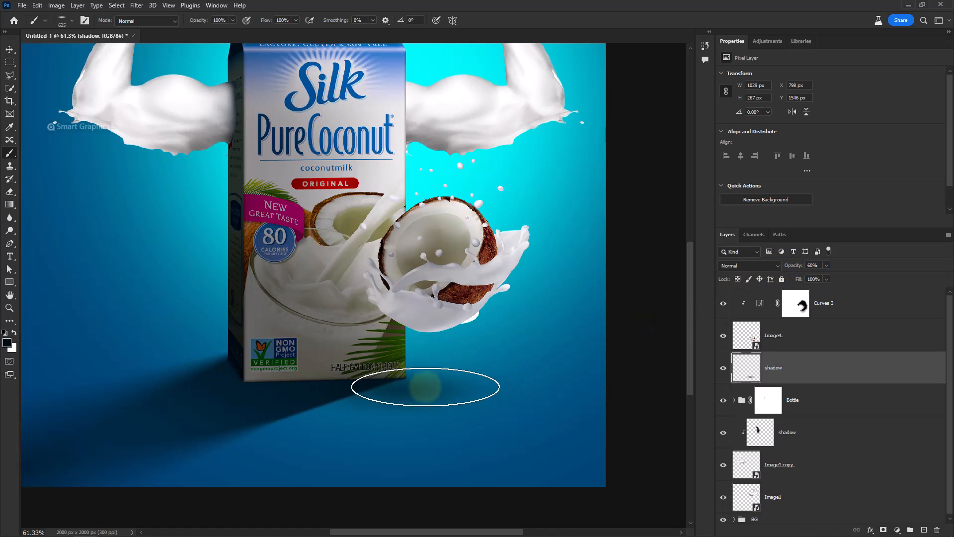
{"action": "left_click_drag", "start_coordinate": [383, 391], "coordinate": [342, 389]}
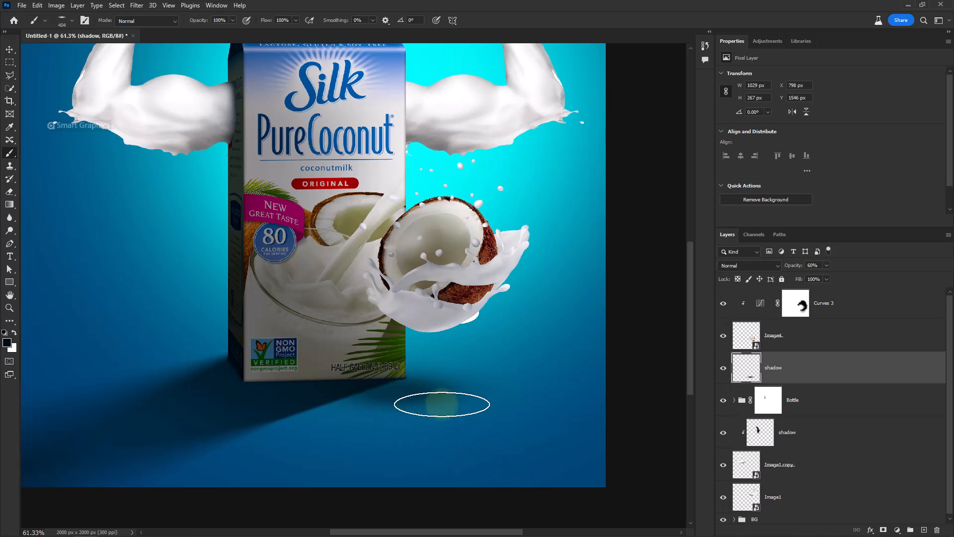
{"action": "left_click_drag", "start_coordinate": [795, 268], "coordinate": [786, 268]}
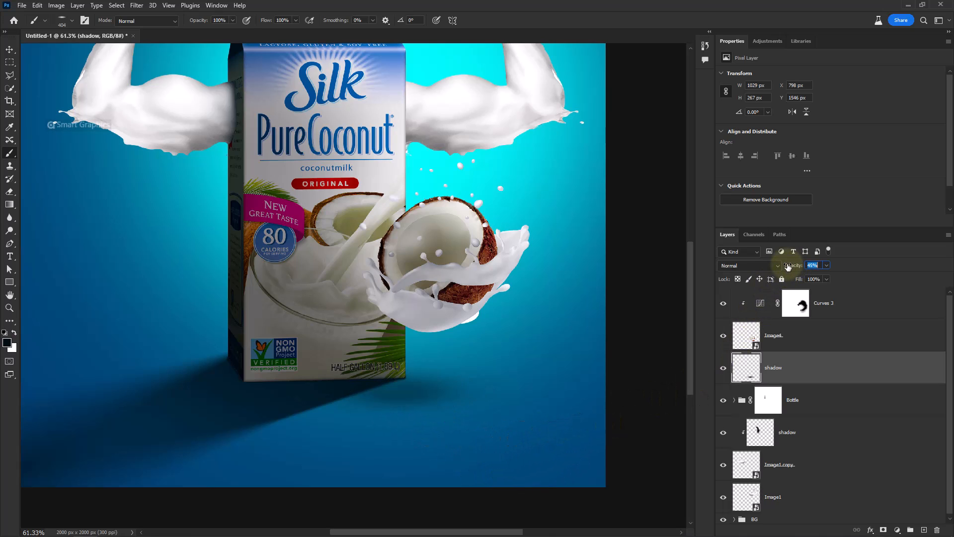
{"action": "scroll", "coordinate": [496, 330], "scroll_direction": "down", "scroll_amount": 3}
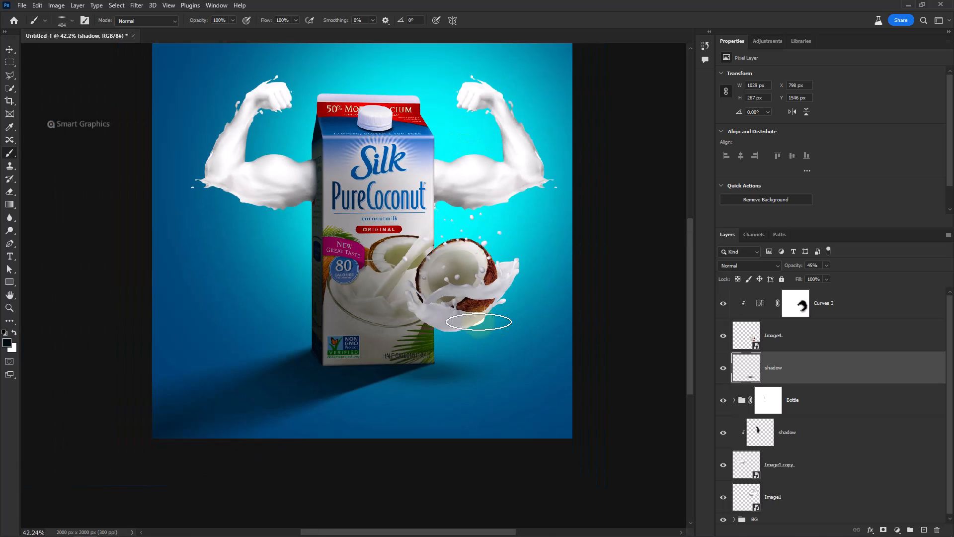
{"action": "scroll", "coordinate": [464, 330], "scroll_direction": "up", "scroll_amount": 2}
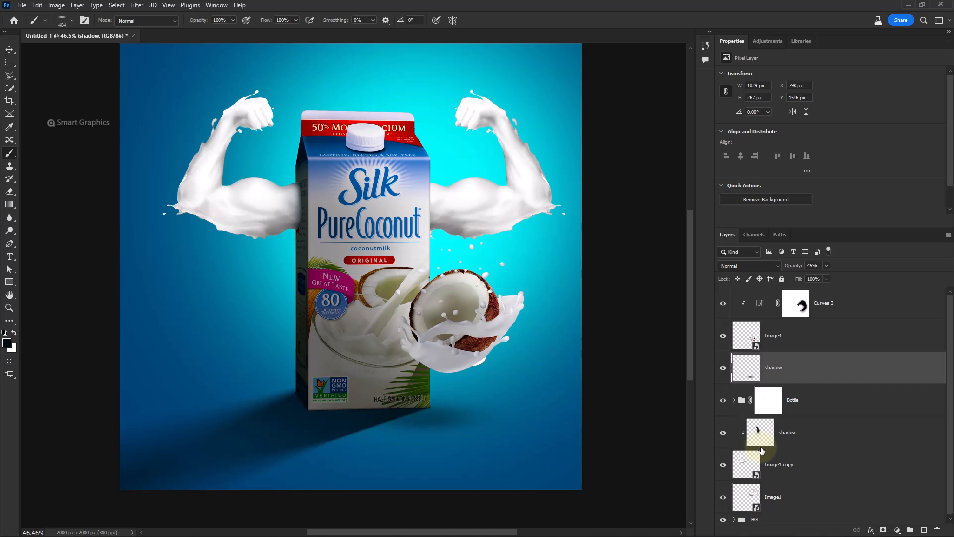
Add a Curves adjustment clipped to Image1 copy and lower its white end point to darken the left arm
{"action": "left_click", "coordinate": [840, 475]}
{"action": "left_click", "coordinate": [897, 530]}
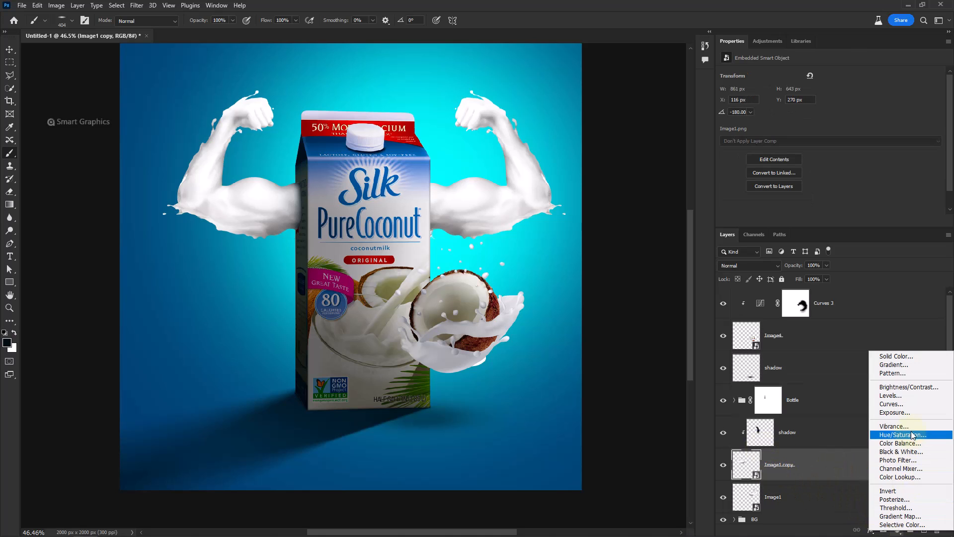
{"action": "left_click", "coordinate": [902, 404]}
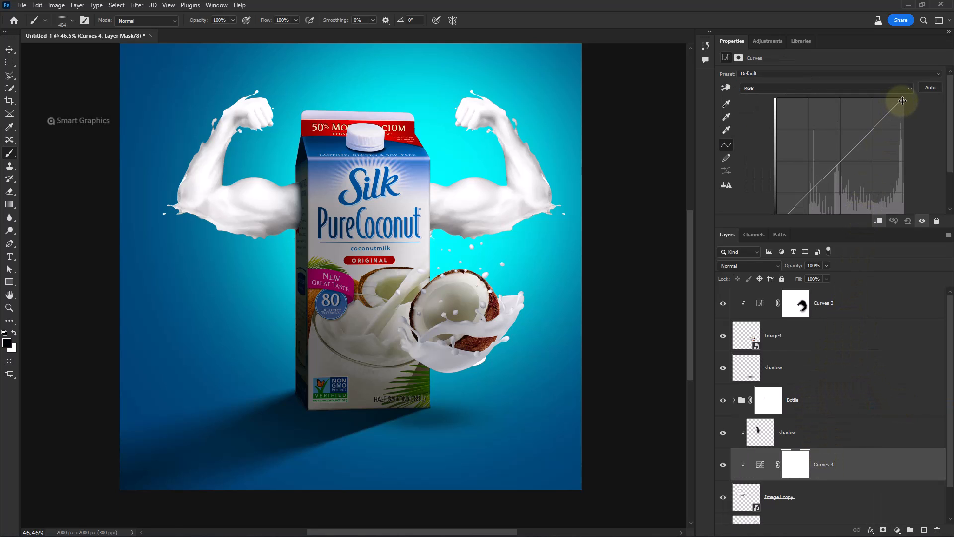
{"action": "left_click_drag", "start_coordinate": [913, 109], "coordinate": [929, 132]}
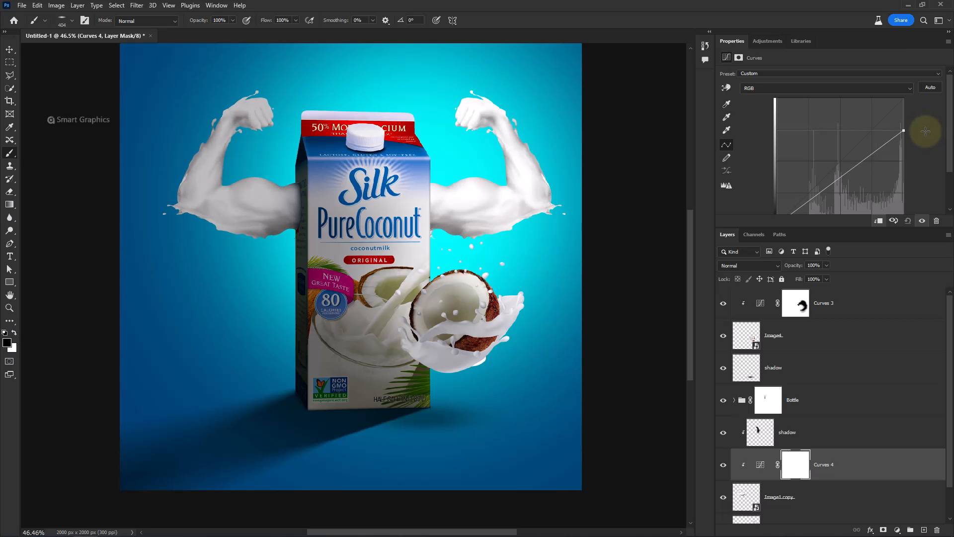
Restore the round soft brush tip and paint black on the Curves 4 mask along the left arm's biceps, forearm and fist edges
{"action": "scroll", "coordinate": [254, 150], "scroll_direction": "up", "scroll_amount": 4}
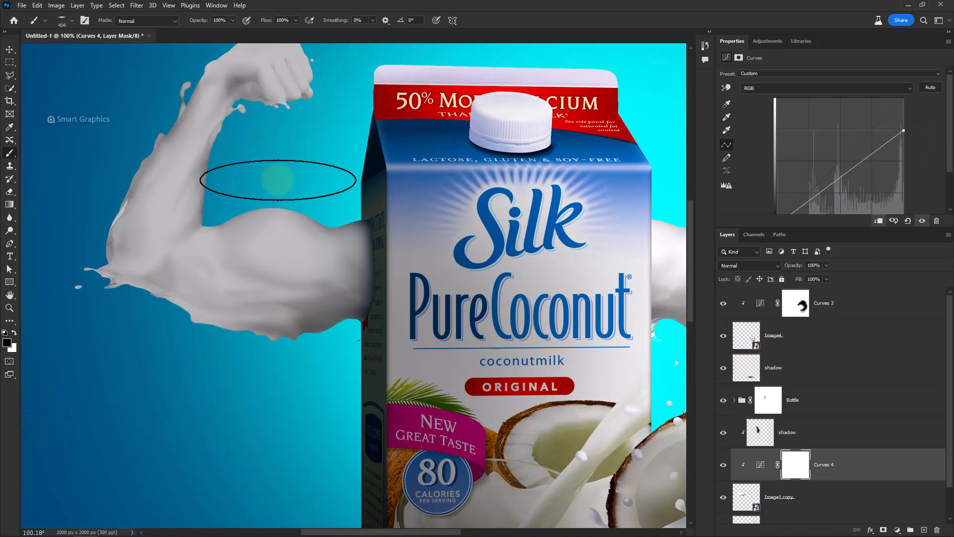
{"action": "right_click", "coordinate": [278, 180]}
{"action": "double_click", "coordinate": [311, 268]}
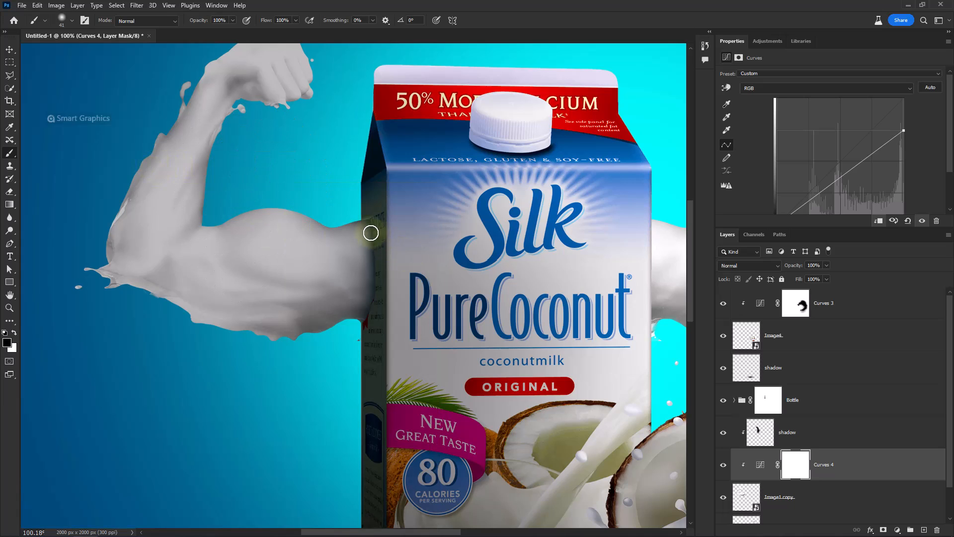
{"action": "left_click_drag", "start_coordinate": [333, 219], "coordinate": [318, 227]}
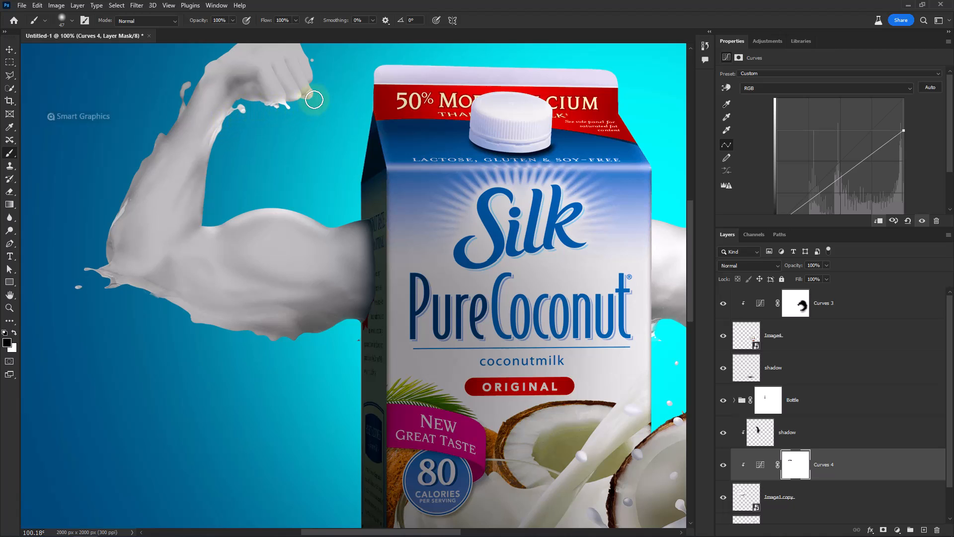
{"action": "left_click_drag", "start_coordinate": [304, 93], "coordinate": [326, 187]}
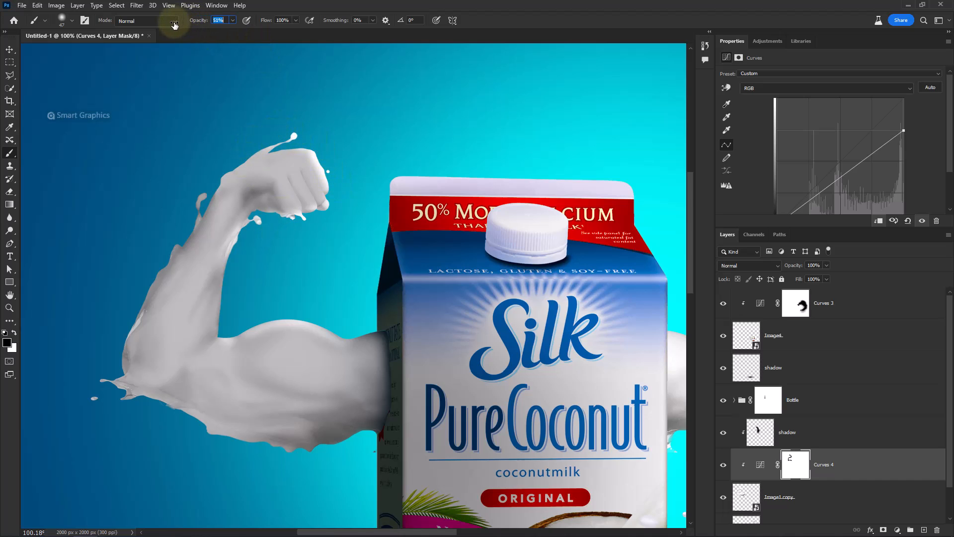
Reduce the brush opacity to 48% and paint softer highlights on the Curves 4 mask over the fist, underside and elbow of the left arm
{"action": "mouse_move", "coordinate": [310, 196]}
{"action": "left_mouse_down"}
{"action": "mouse_move", "coordinate": [335, 188]}
{"action": "mouse_move", "coordinate": [334, 207]}
{"action": "mouse_move", "coordinate": [318, 137]}
{"action": "mouse_move", "coordinate": [323, 220]}
{"action": "mouse_move", "coordinate": [267, 236]}
{"action": "mouse_move", "coordinate": [230, 317]}
{"action": "mouse_move", "coordinate": [317, 328]}
{"action": "mouse_move", "coordinate": [240, 312]}
{"action": "mouse_move", "coordinate": [241, 253]}
{"action": "mouse_move", "coordinate": [252, 234]}
{"action": "mouse_move", "coordinate": [276, 231]}
{"action": "mouse_move", "coordinate": [250, 252]}
{"action": "mouse_move", "coordinate": [248, 276]}
{"action": "mouse_move", "coordinate": [324, 443]}
{"action": "left_mouse_up"}
{"action": "left_click_drag", "start_coordinate": [275, 462], "coordinate": [236, 462]}
{"action": "mouse_move", "coordinate": [320, 449]}
{"action": "left_mouse_down"}
{"action": "mouse_move", "coordinate": [213, 439]}
{"action": "mouse_move", "coordinate": [134, 397]}
{"action": "mouse_move", "coordinate": [91, 391]}
{"action": "mouse_move", "coordinate": [117, 364]}
{"action": "mouse_move", "coordinate": [125, 302]}
{"action": "left_mouse_up"}
{"action": "scroll", "coordinate": [156, 322], "scroll_direction": "down", "scroll_amount": 5}
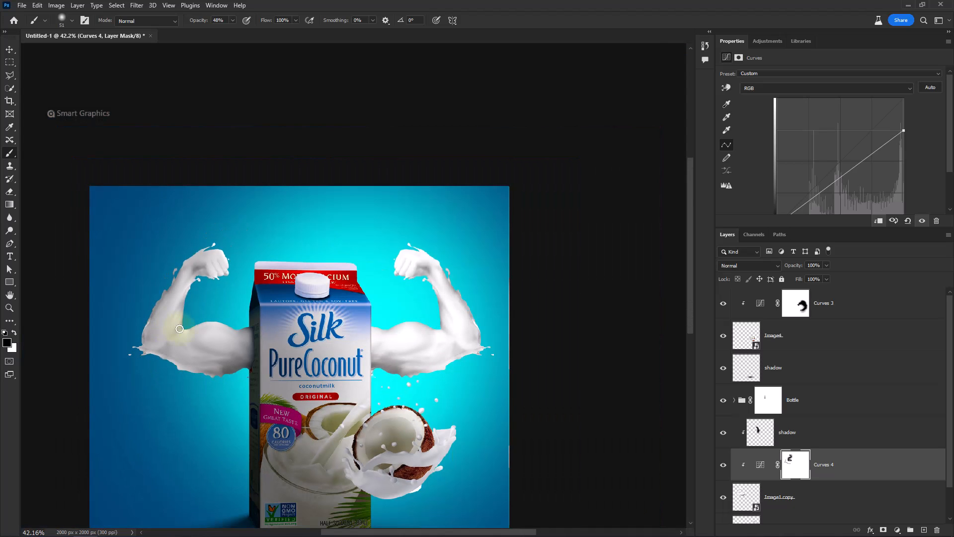
{"action": "left_click_drag", "start_coordinate": [255, 373], "coordinate": [216, 353]}
Add a Curves adjustment clipped to Image1 and lower its white end point to darken the right arm
{"action": "scroll", "coordinate": [395, 336], "scroll_direction": "up", "scroll_amount": 5}
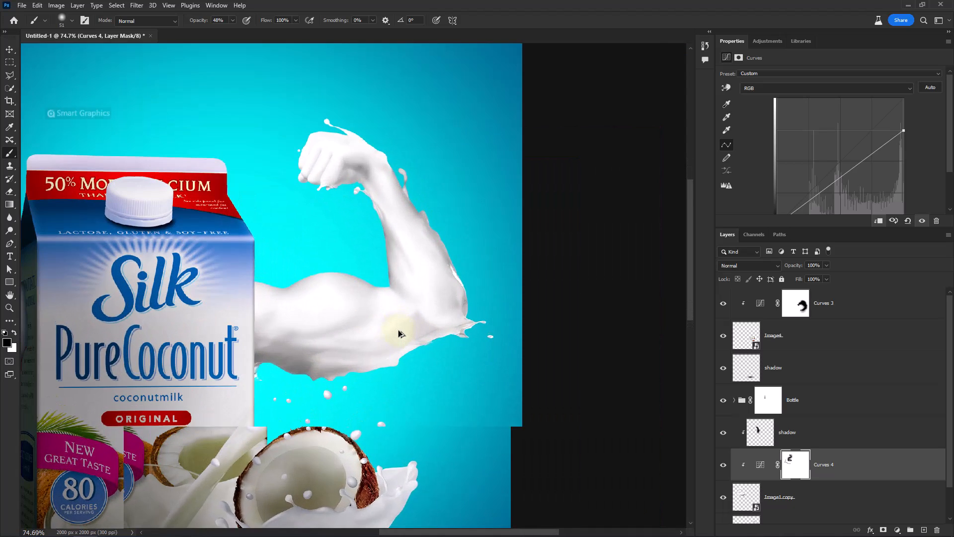
{"action": "scroll", "coordinate": [800, 497], "scroll_direction": "down", "scroll_amount": 1}
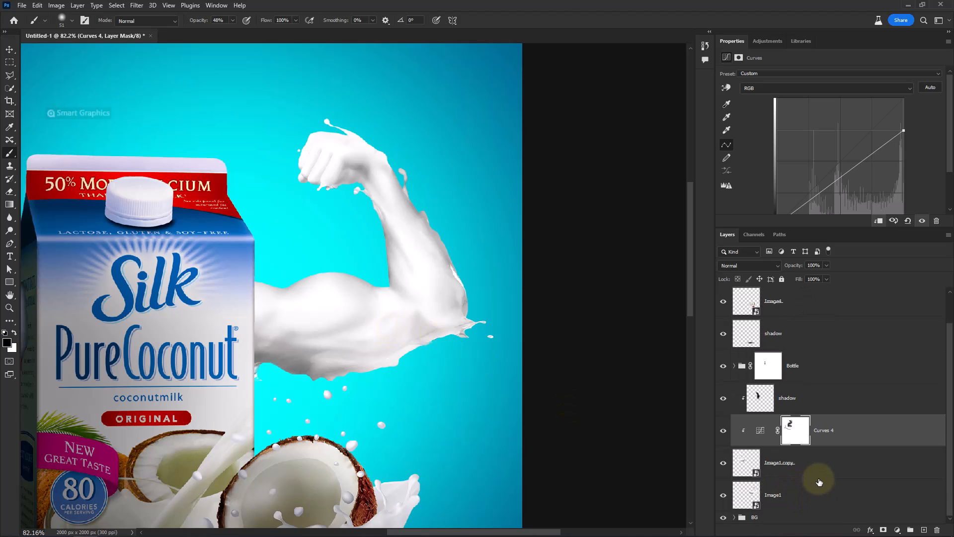
{"action": "left_click", "coordinate": [815, 495]}
{"action": "left_click", "coordinate": [897, 531]}
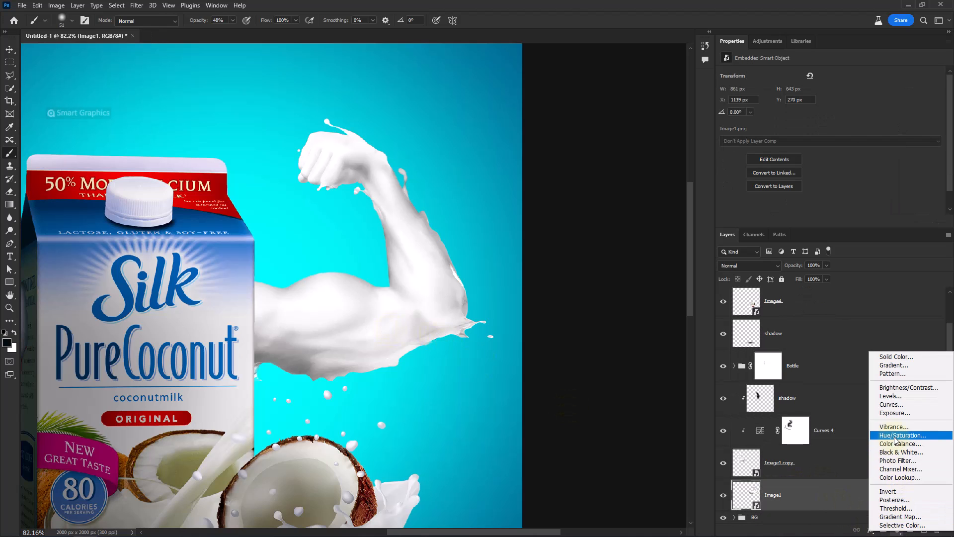
{"action": "left_click", "coordinate": [892, 405]}
{"action": "scroll", "coordinate": [838, 462], "scroll_direction": "down", "scroll_amount": 1}
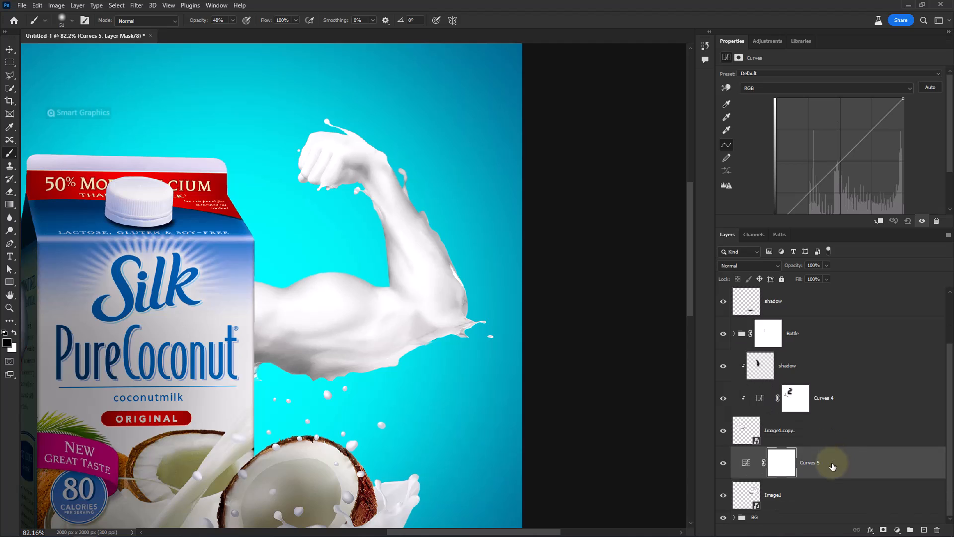
{"action": "left_click", "coordinate": [879, 222]}
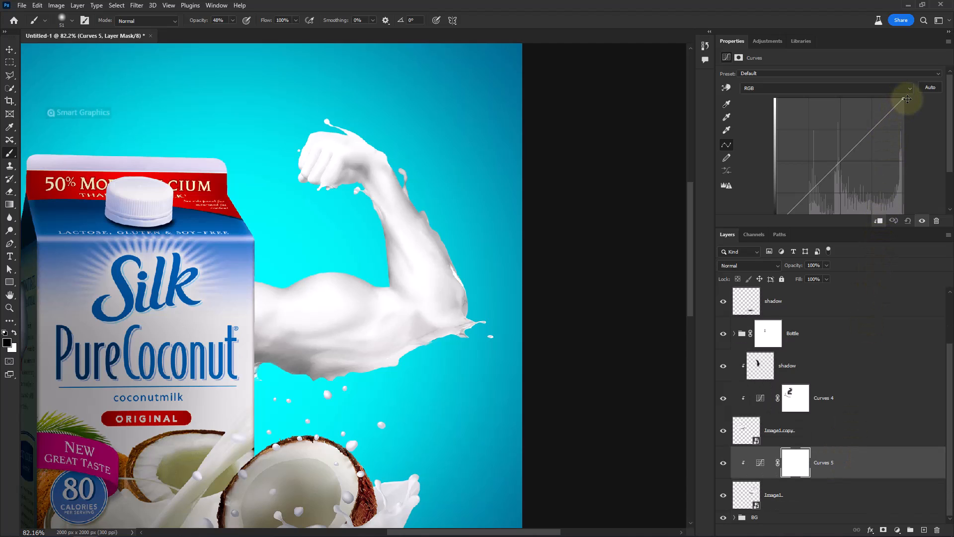
{"action": "left_click_drag", "start_coordinate": [911, 102], "coordinate": [927, 126]}
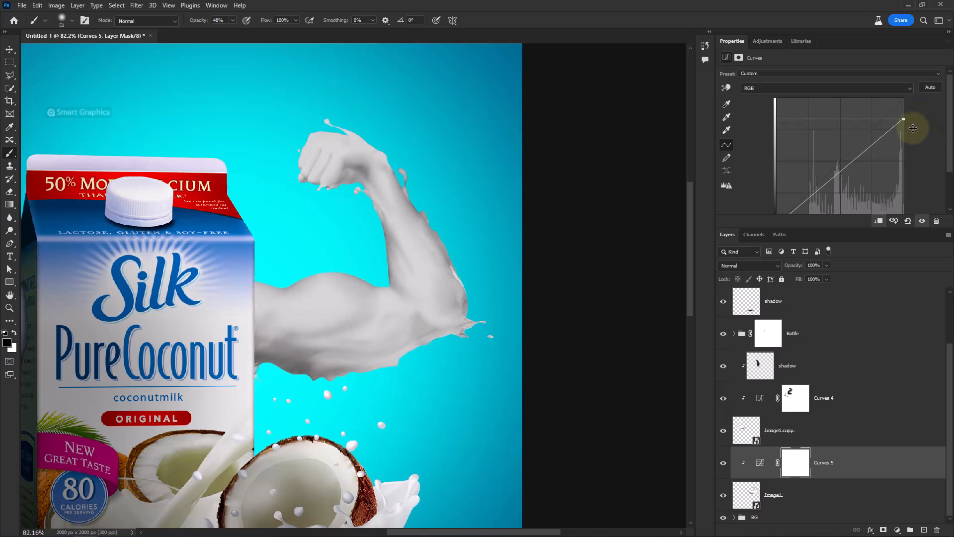
Raise the Curves 5 white end point slightly and paint black on its mask at 100% brush opacity over the right arm's biceps
{"action": "left_click_drag", "start_coordinate": [903, 118], "coordinate": [903, 115]}
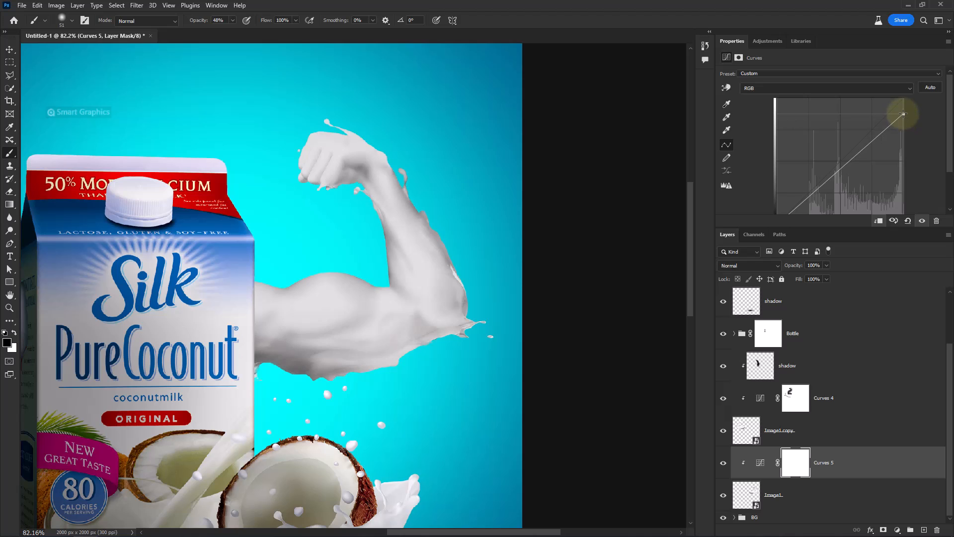
{"action": "scroll", "coordinate": [303, 231], "scroll_direction": "up", "scroll_amount": 3}
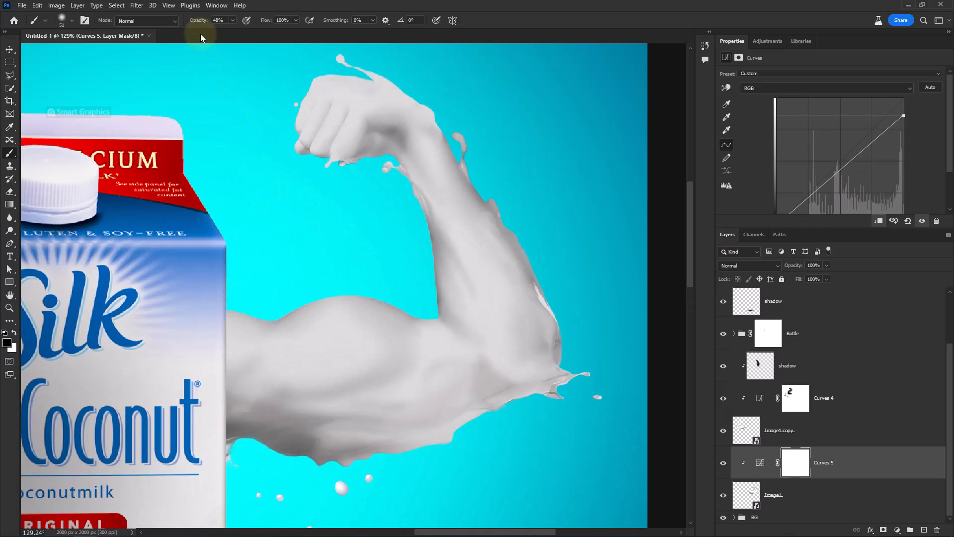
{"action": "left_click_drag", "start_coordinate": [198, 21], "coordinate": [250, 29]}
{"action": "left_click_drag", "start_coordinate": [289, 306], "coordinate": [309, 309], "text": "alt"}
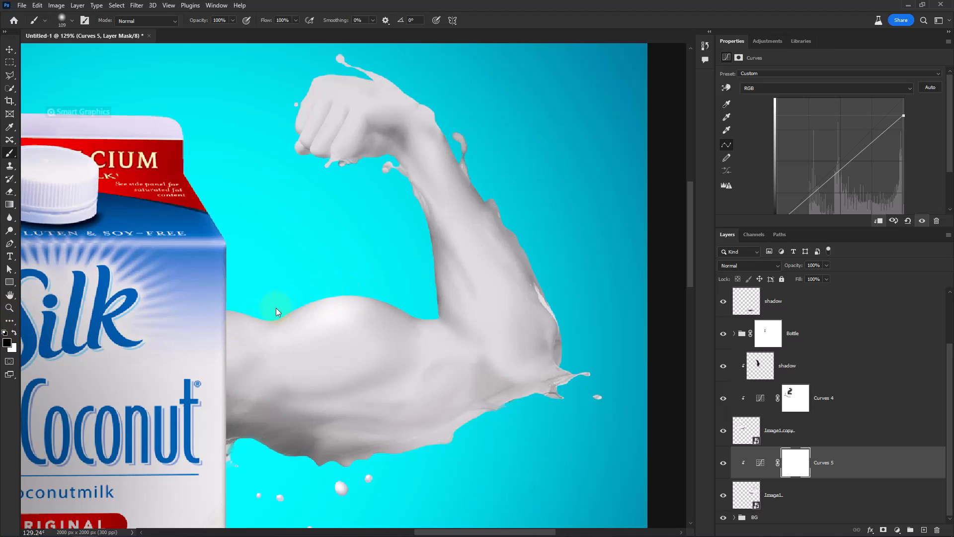
{"action": "right_click", "coordinate": [350, 297], "text": "alt"}
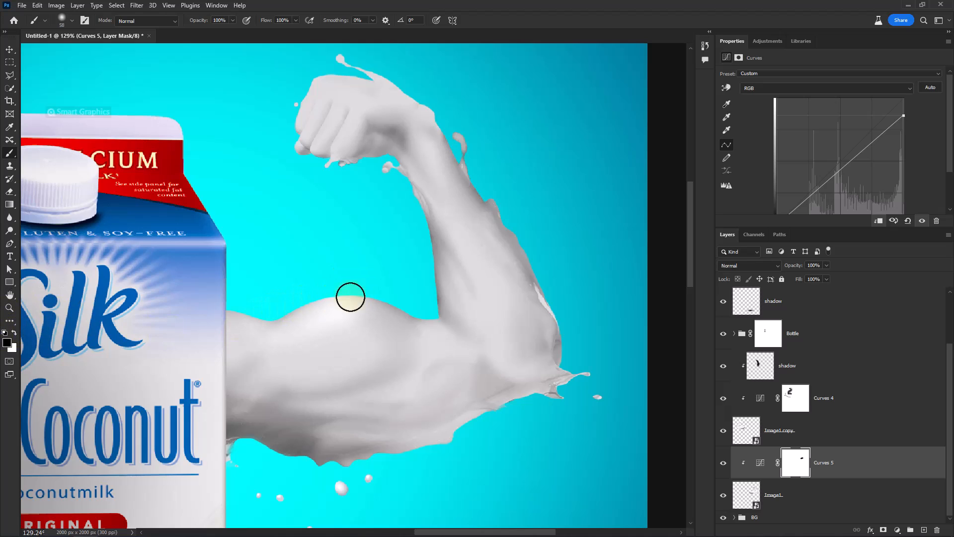
{"action": "right_click", "coordinate": [384, 299], "text": "alt"}
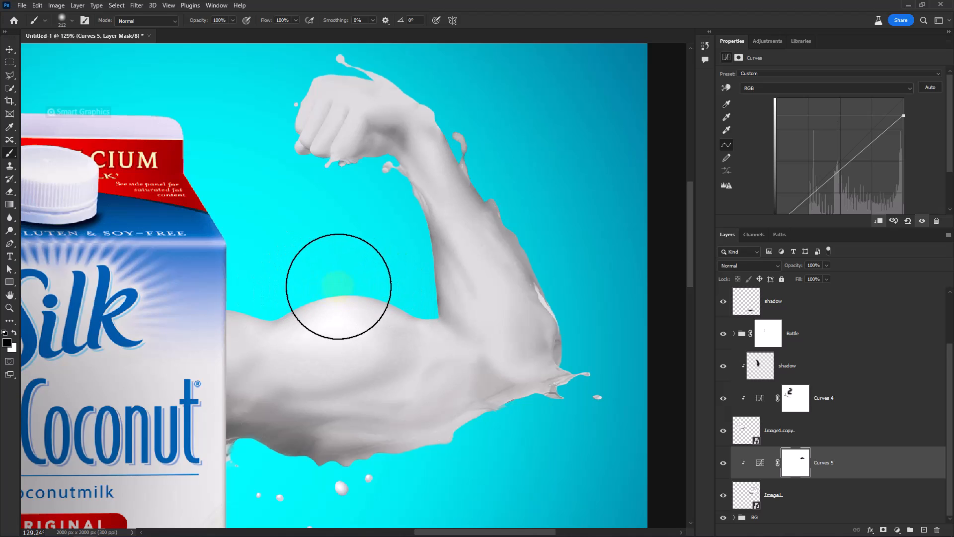
{"action": "right_click", "coordinate": [338, 286], "text": "alt"}
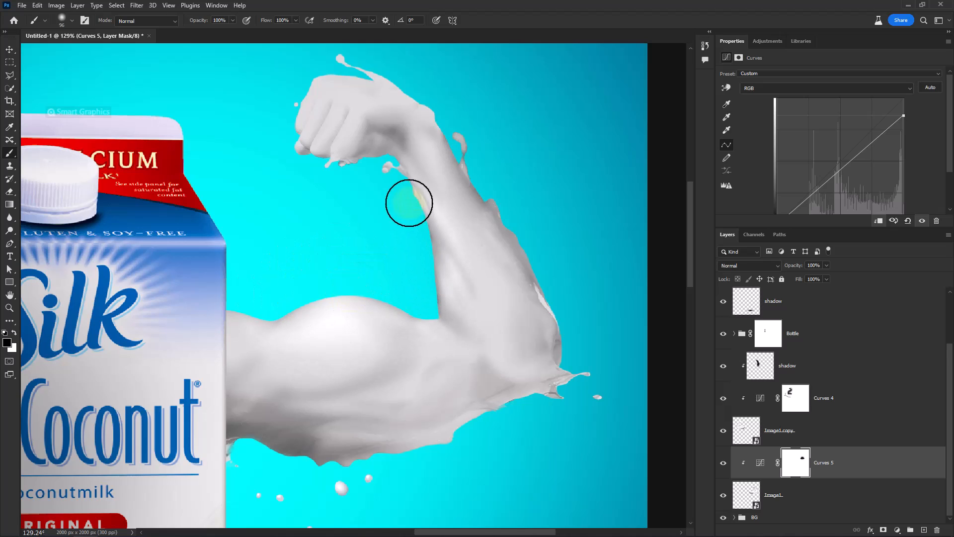
Paint black on the Curves 5 mask along the right arm's forearm, fist, elbow and underside edges, comparing the shading with the mask disabled
{"action": "right_click", "coordinate": [388, 189], "text": "alt"}
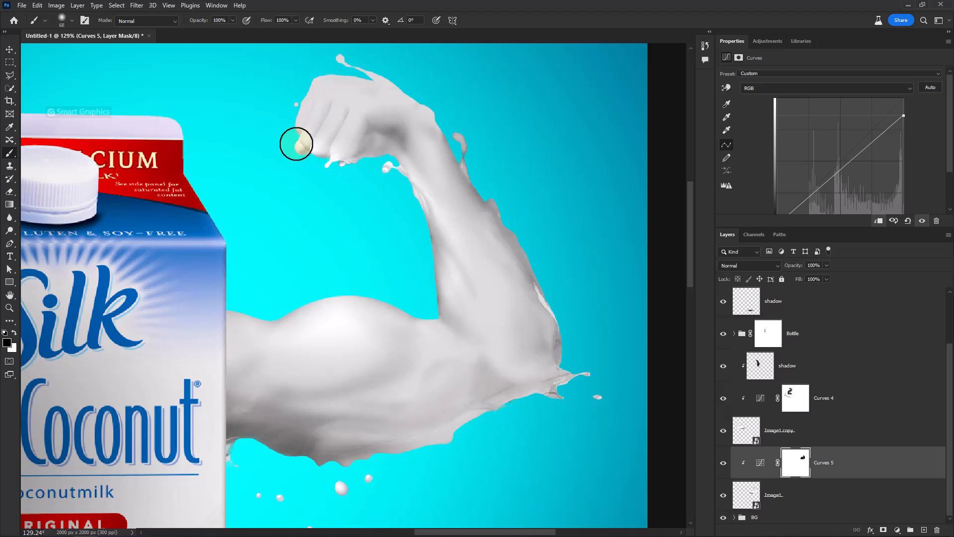
{"action": "left_click_drag", "start_coordinate": [297, 85], "coordinate": [303, 79]}
{"action": "mouse_move", "coordinate": [301, 94]}
{"action": "left_mouse_down"}
{"action": "mouse_move", "coordinate": [287, 170]}
{"action": "mouse_move", "coordinate": [307, 141]}
{"action": "mouse_move", "coordinate": [333, 133]}
{"action": "mouse_move", "coordinate": [460, 192]}
{"action": "mouse_move", "coordinate": [405, 160]}
{"action": "mouse_move", "coordinate": [559, 376]}
{"action": "mouse_move", "coordinate": [561, 403]}
{"action": "left_mouse_up"}
{"action": "scroll", "coordinate": [564, 348], "scroll_direction": "down", "scroll_amount": 3}
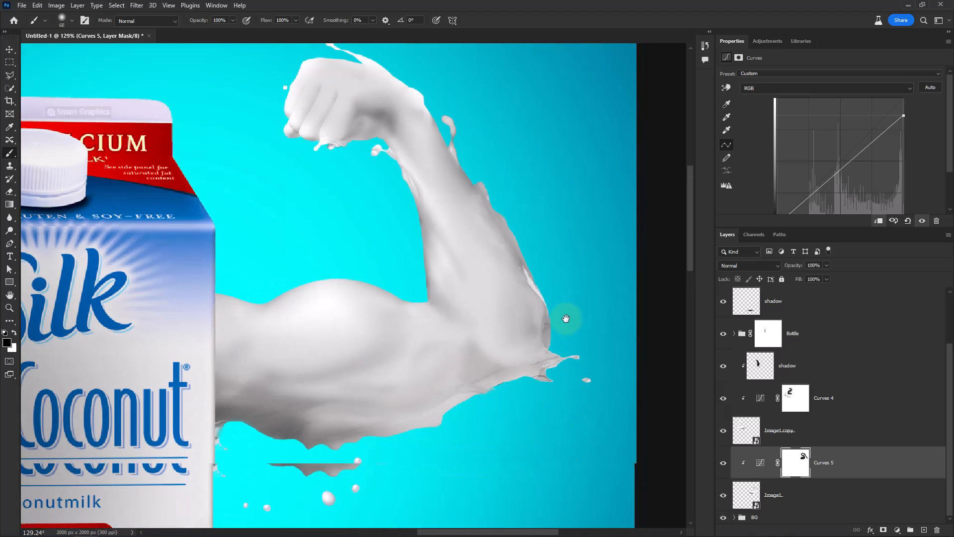
{"action": "mouse_move", "coordinate": [551, 274]}
{"action": "left_mouse_down"}
{"action": "mouse_move", "coordinate": [589, 384]}
{"action": "mouse_move", "coordinate": [577, 374]}
{"action": "mouse_move", "coordinate": [538, 377]}
{"action": "mouse_move", "coordinate": [379, 441]}
{"action": "left_mouse_up"}
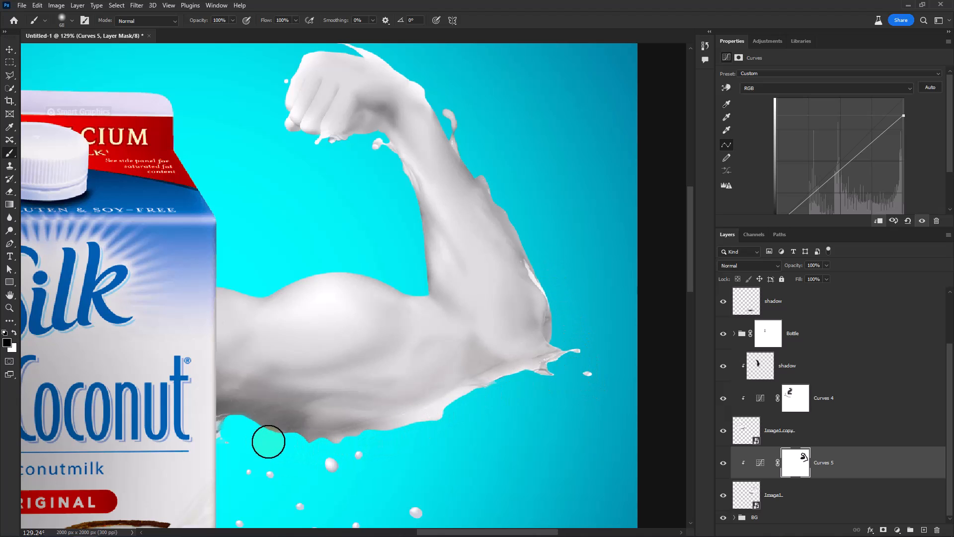
{"action": "scroll", "coordinate": [324, 430], "scroll_direction": "down", "scroll_amount": 4}
{"action": "left_click_drag", "start_coordinate": [336, 425], "coordinate": [422, 362]}
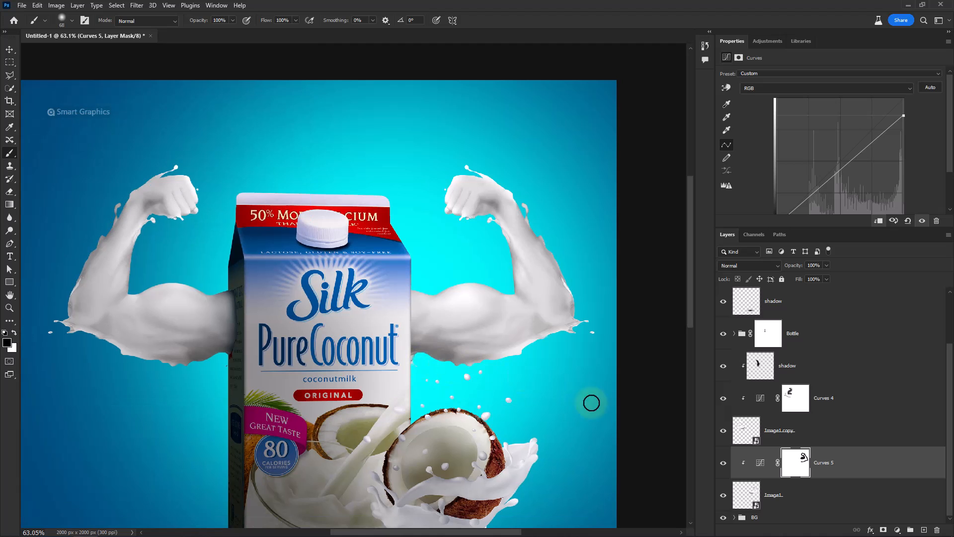
{"action": "left_click", "coordinate": [797, 464], "text": "shift"}
{"action": "left_click", "coordinate": [797, 463], "text": "shift"}
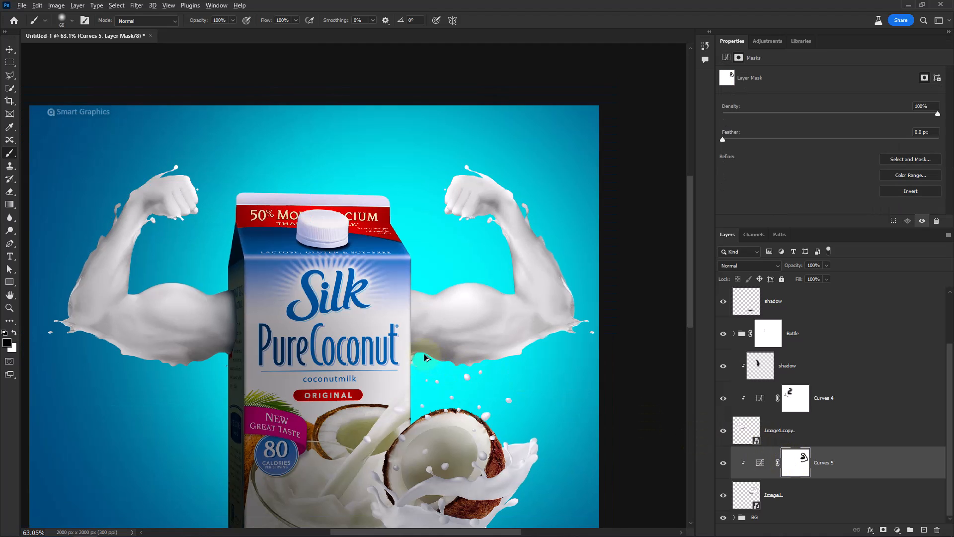
Group the coconut's shadow, Image4 and Curves 3 layers and name the group Coc1
{"action": "scroll", "coordinate": [426, 357], "scroll_direction": "down", "scroll_amount": 2}
{"action": "scroll", "coordinate": [426, 357], "scroll_direction": "down", "scroll_amount": 1}
{"action": "left_click_drag", "start_coordinate": [427, 392], "coordinate": [428, 326]}
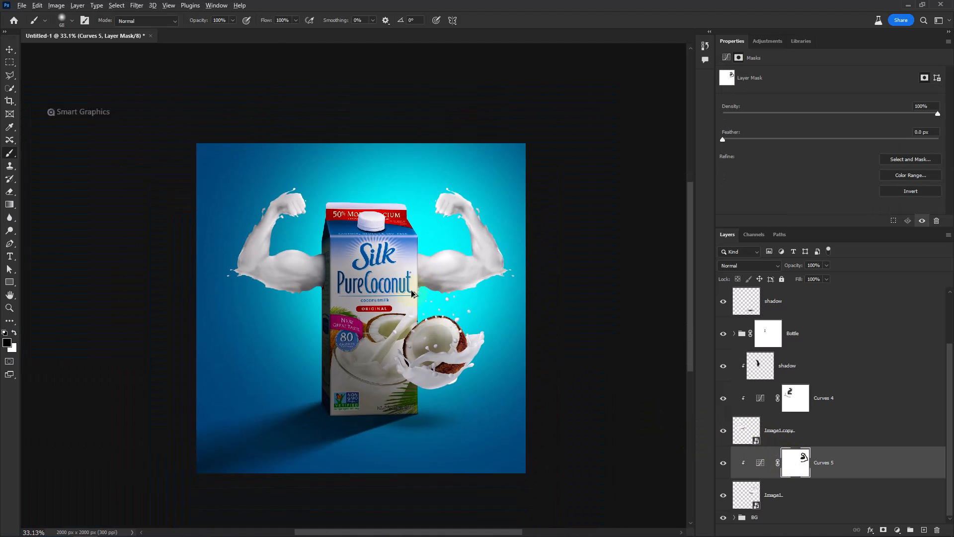
{"action": "scroll", "coordinate": [412, 294], "scroll_direction": "up", "scroll_amount": 1}
{"action": "left_click", "coordinate": [837, 309]}
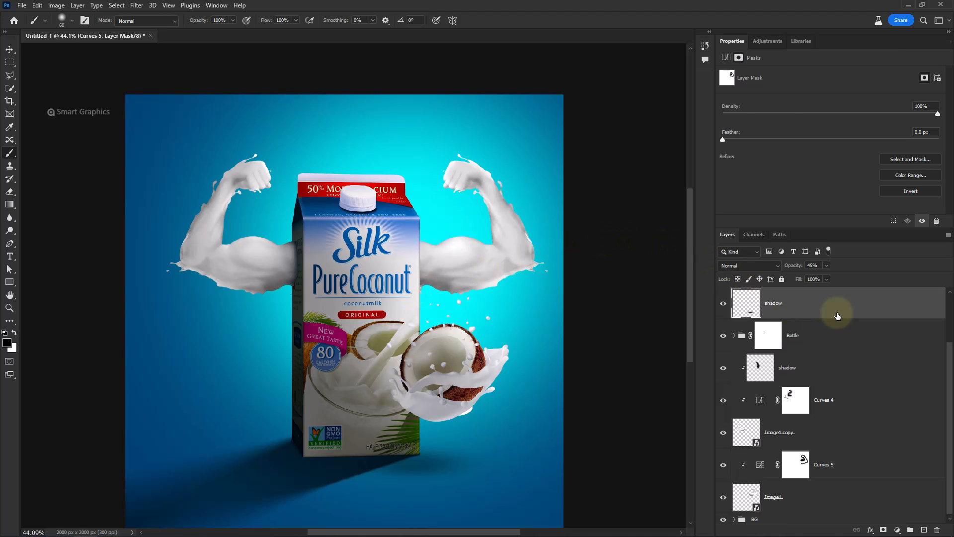
{"action": "scroll", "coordinate": [842, 328], "scroll_direction": "up", "scroll_amount": 2}
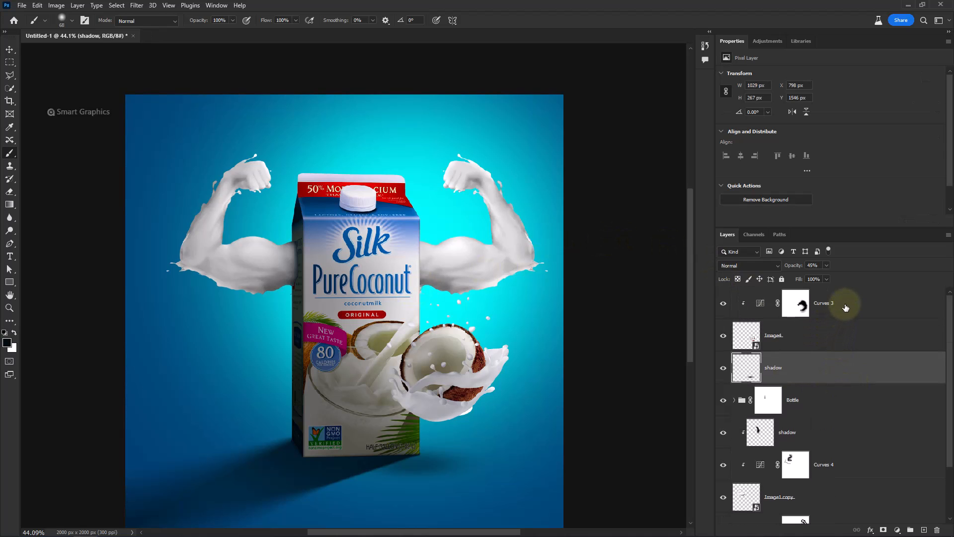
{"action": "left_click", "coordinate": [846, 308], "text": "shift"}
{"action": "key", "text": "ctrl+g"}
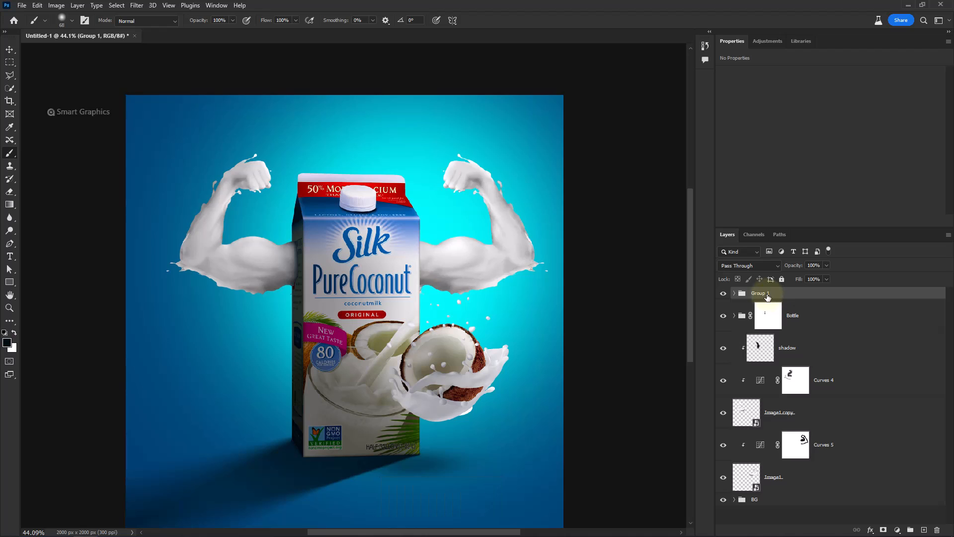
{"action": "double_click", "coordinate": [759, 293]}
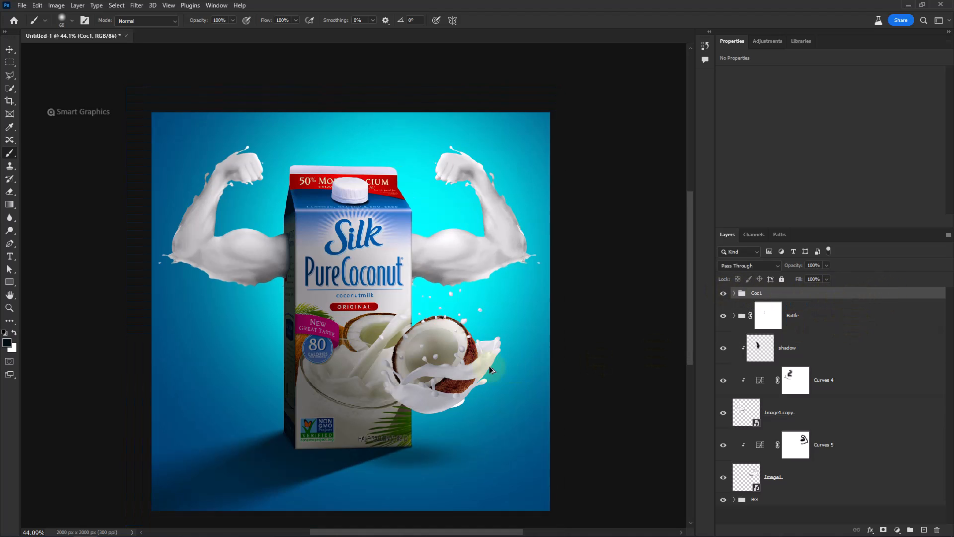
Switch to the files folder in File Explorer and place Image3.png into the carton document
{"action": "scroll", "coordinate": [492, 371], "scroll_direction": "down", "scroll_amount": 1}
{"action": "left_click_drag", "start_coordinate": [436, 350], "coordinate": [491, 330]}
{"action": "scroll", "coordinate": [510, 343], "scroll_direction": "up", "scroll_amount": 3}
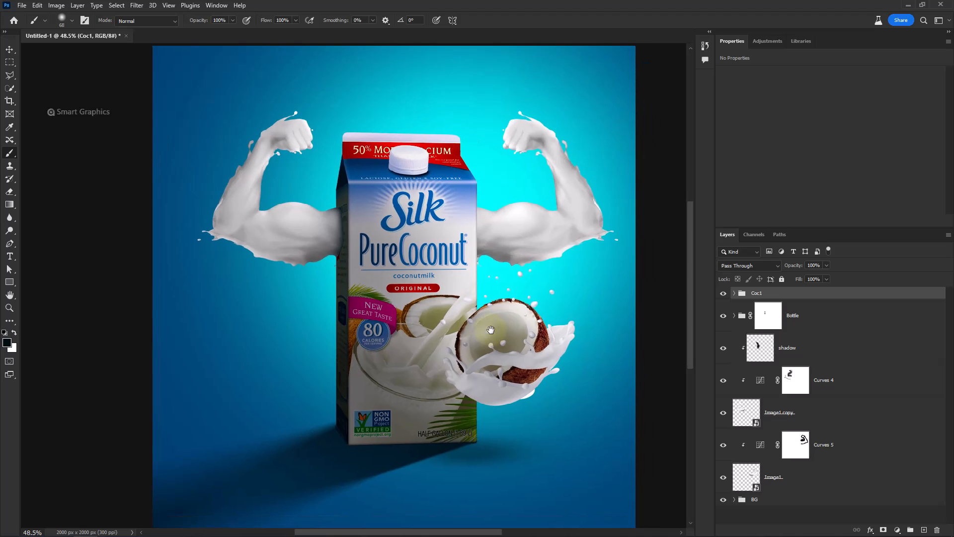
{"action": "key", "text": "alt+Tab"}
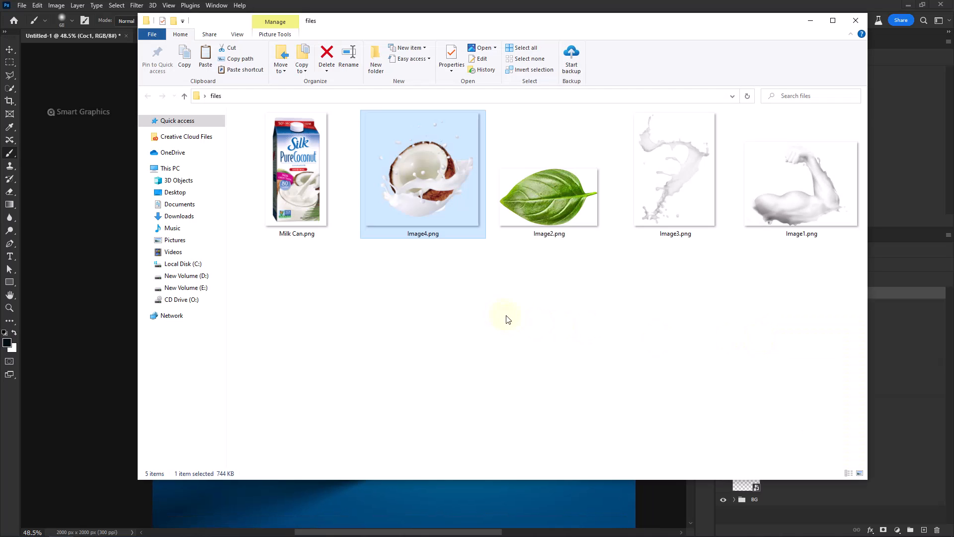
{"action": "left_click", "coordinate": [540, 207]}
{"action": "left_click_drag", "start_coordinate": [665, 195], "coordinate": [413, 323]}
{"action": "scroll", "coordinate": [415, 321], "scroll_direction": "down", "scroll_amount": 2}
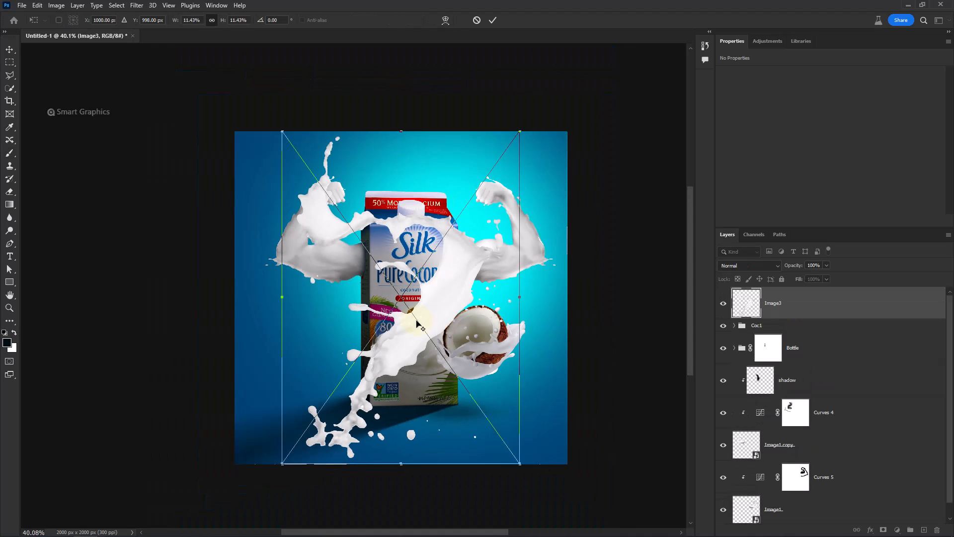
Rotate the milk splash to -173.77°, scale it to 8.81% over the carton's lower part, and move its layer directly above the BG group
{"action": "left_click_drag", "start_coordinate": [519, 297], "coordinate": [277, 290]}
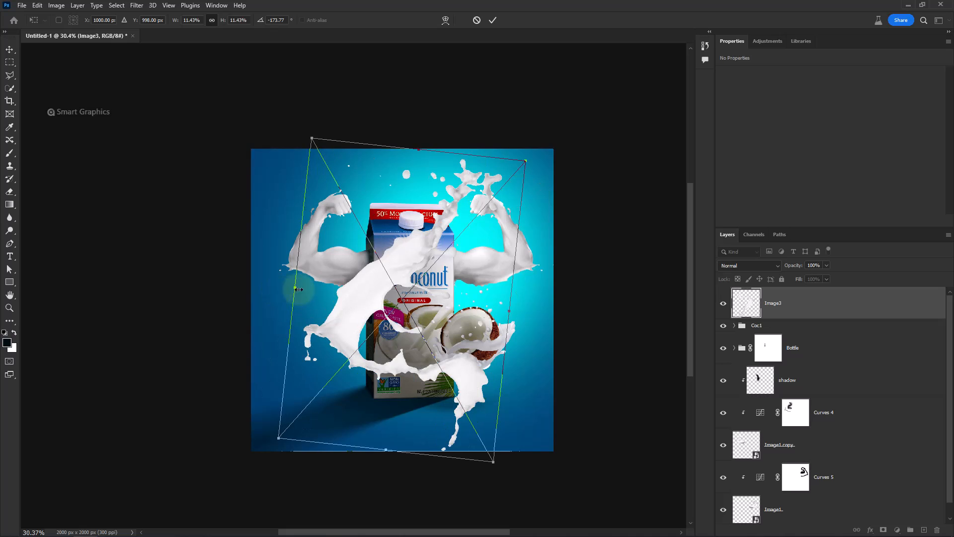
{"action": "left_click_drag", "start_coordinate": [392, 298], "coordinate": [399, 310]}
{"action": "left_click_drag", "start_coordinate": [393, 462], "coordinate": [398, 392]}
{"action": "left_click_drag", "start_coordinate": [411, 314], "coordinate": [390, 365]}
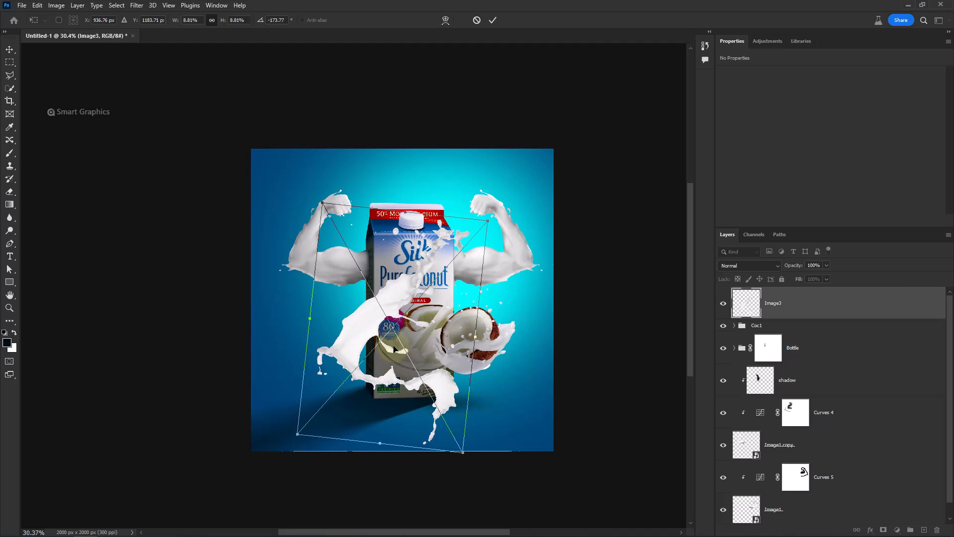
{"action": "key", "text": "Return"}
{"action": "left_click_drag", "start_coordinate": [872, 307], "coordinate": [845, 505]}
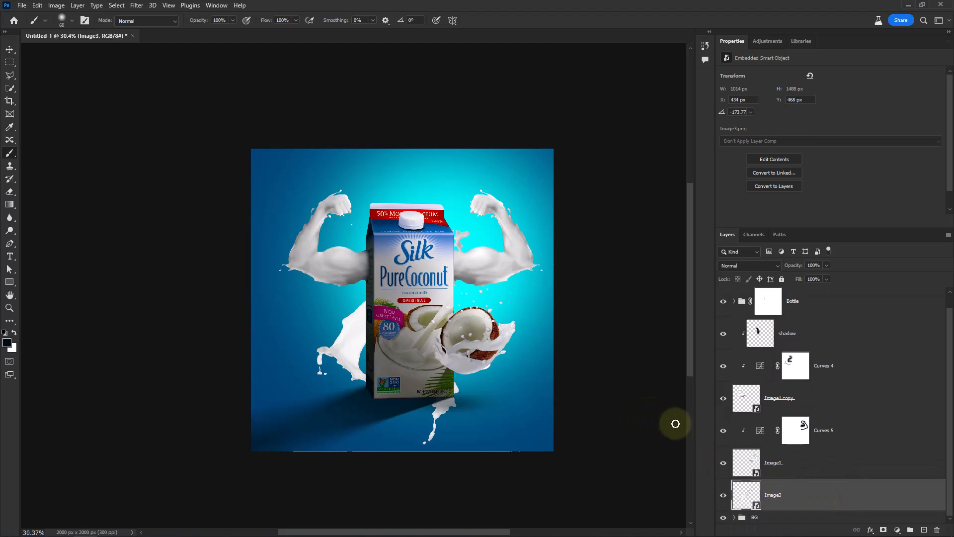
Add a layer mask to Image3 and paint it black with a large brush to hide the splash showing right of and below the carton
{"action": "left_click", "coordinate": [883, 530]}
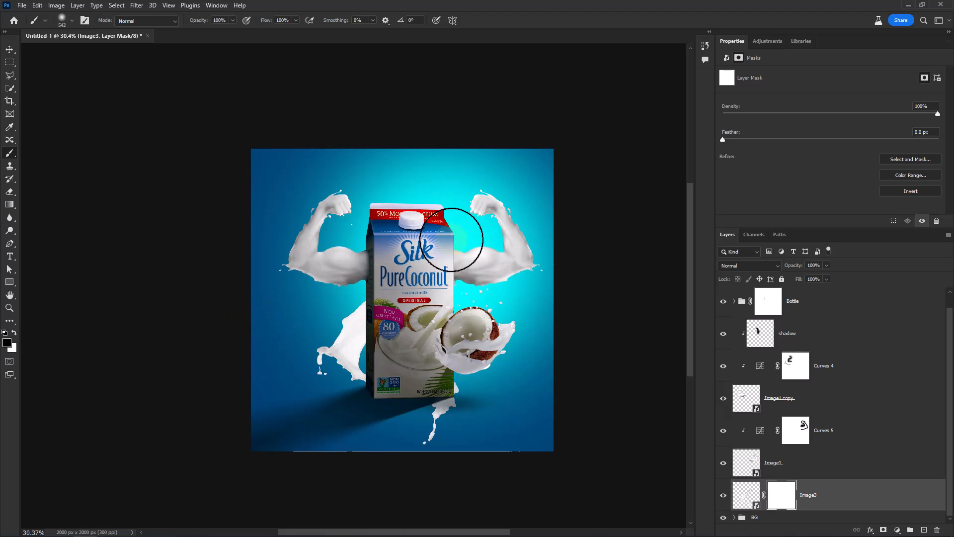
{"action": "mouse_move", "coordinate": [451, 240]}
{"action": "left_mouse_down"}
{"action": "mouse_move", "coordinate": [418, 223]}
{"action": "mouse_move", "coordinate": [463, 319]}
{"action": "mouse_move", "coordinate": [438, 430]}
{"action": "mouse_move", "coordinate": [442, 406]}
{"action": "left_mouse_up"}
{"action": "right_click", "coordinate": [418, 222]}
{"action": "double_click", "coordinate": [465, 343]}
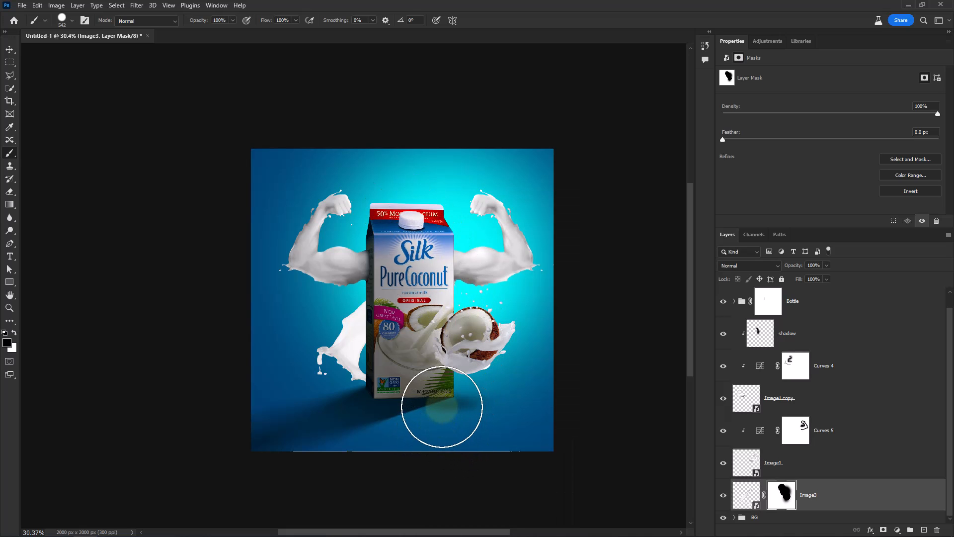
{"action": "scroll", "coordinate": [450, 340], "scroll_direction": "up", "scroll_amount": 3}
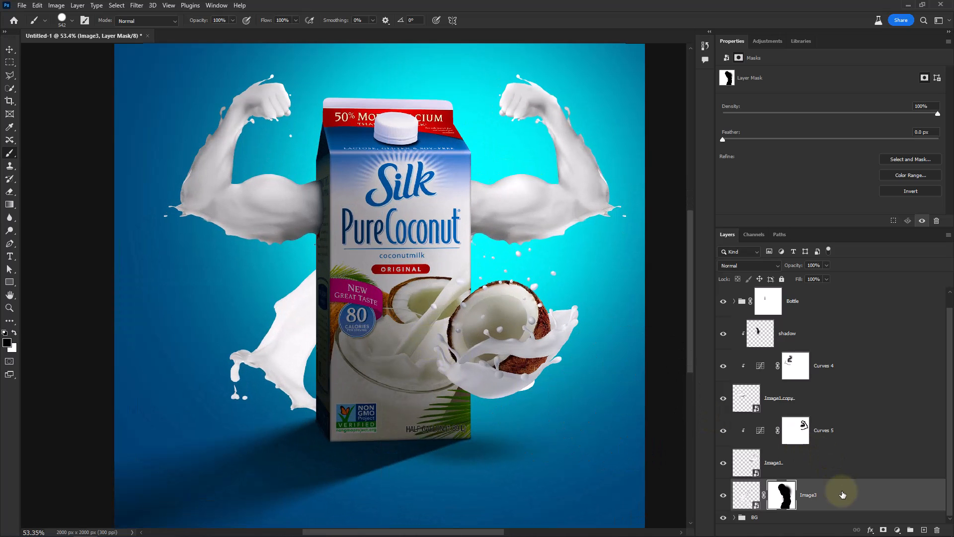
Add a Curves adjustment clipped to Image3, lowering its white end point and pulling down the midtones to darken the splash
{"action": "left_click", "coordinate": [897, 529]}
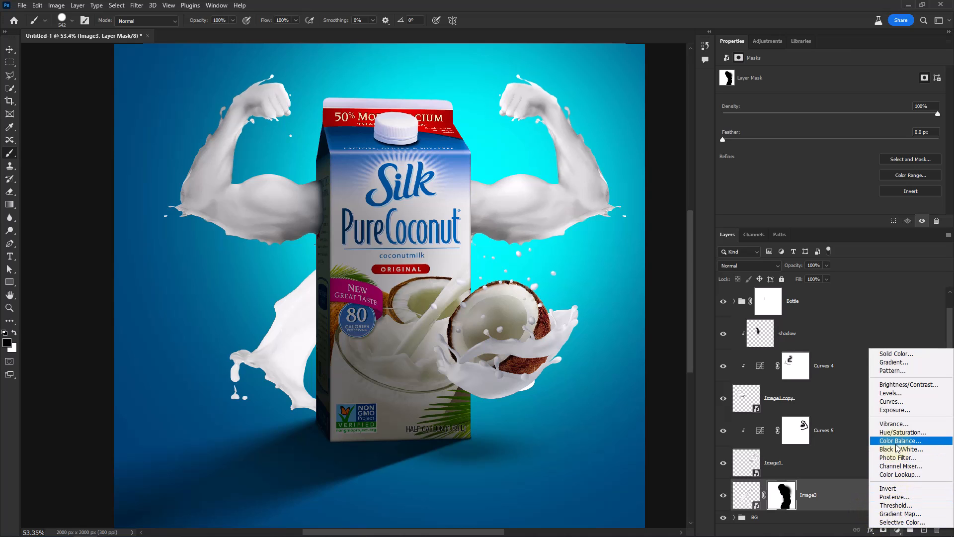
{"action": "left_click", "coordinate": [893, 401]}
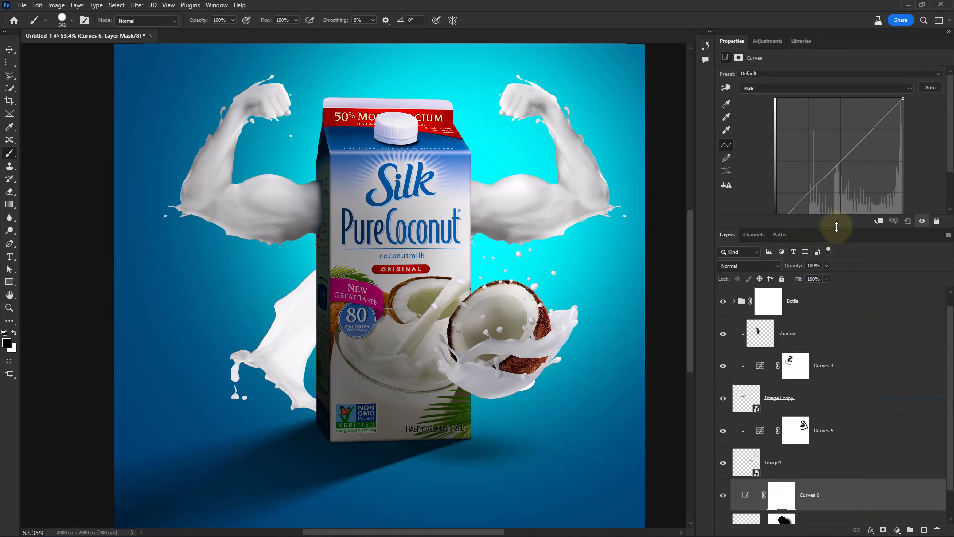
{"action": "left_click", "coordinate": [878, 221]}
{"action": "left_click", "coordinate": [904, 99]}
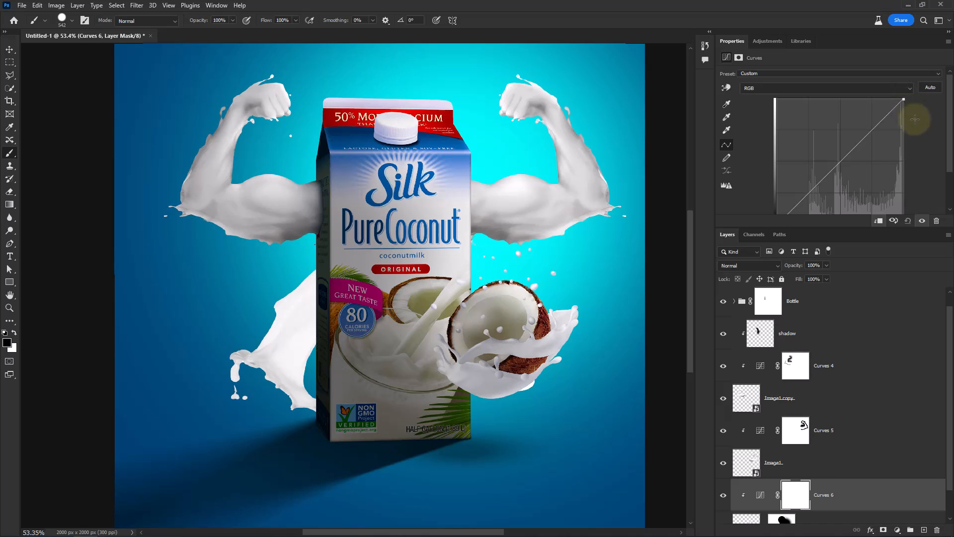
{"action": "left_click_drag", "start_coordinate": [916, 120], "coordinate": [923, 145]}
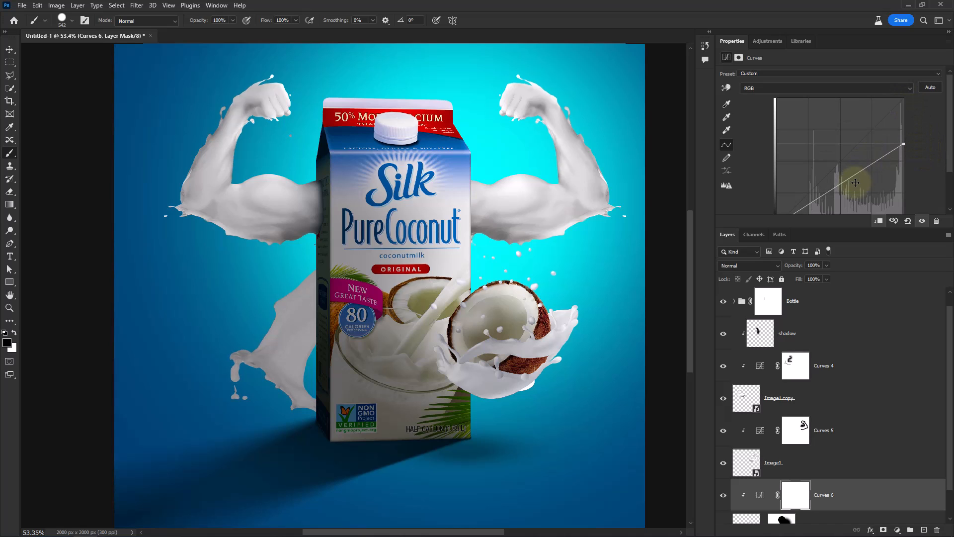
{"action": "left_click_drag", "start_coordinate": [856, 182], "coordinate": [860, 190]}
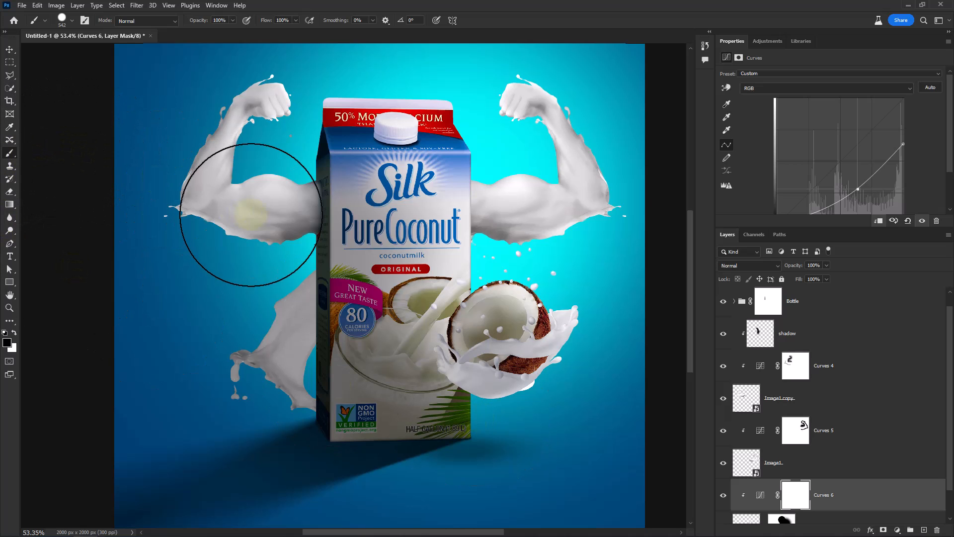
Choose a small soft round brush and paint black on the Curves 6 mask along the splash's upper edge
{"action": "right_click", "coordinate": [254, 217]}
{"action": "left_click", "coordinate": [301, 315]}
{"action": "left_click", "coordinate": [486, 38]}
{"action": "left_click_drag", "start_coordinate": [350, 248], "coordinate": [294, 255]}
{"action": "scroll", "coordinate": [300, 315], "scroll_direction": "up", "scroll_amount": 6}
{"action": "left_click_drag", "start_coordinate": [302, 304], "coordinate": [292, 304]}
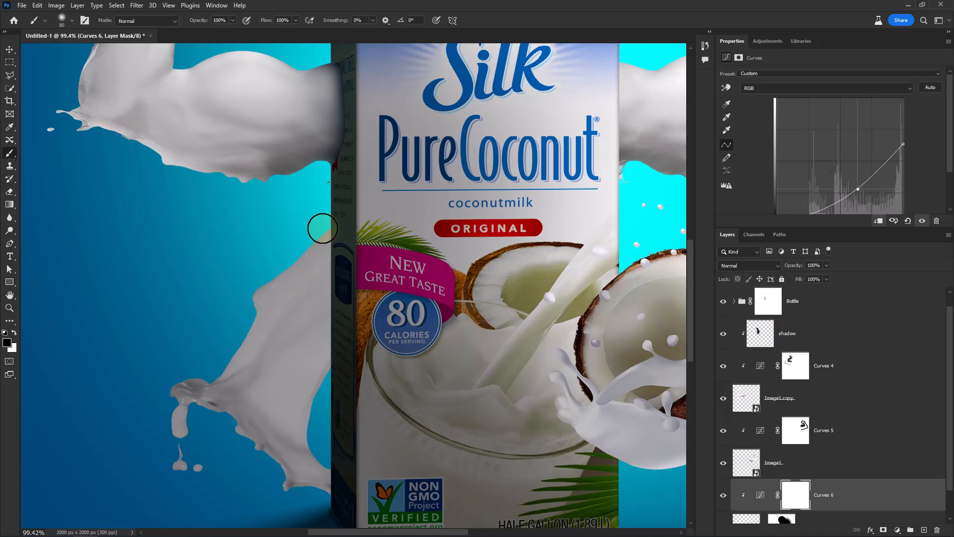
{"action": "left_click_drag", "start_coordinate": [293, 246], "coordinate": [241, 289]}
{"action": "left_click_drag", "start_coordinate": [234, 287], "coordinate": [227, 289]}
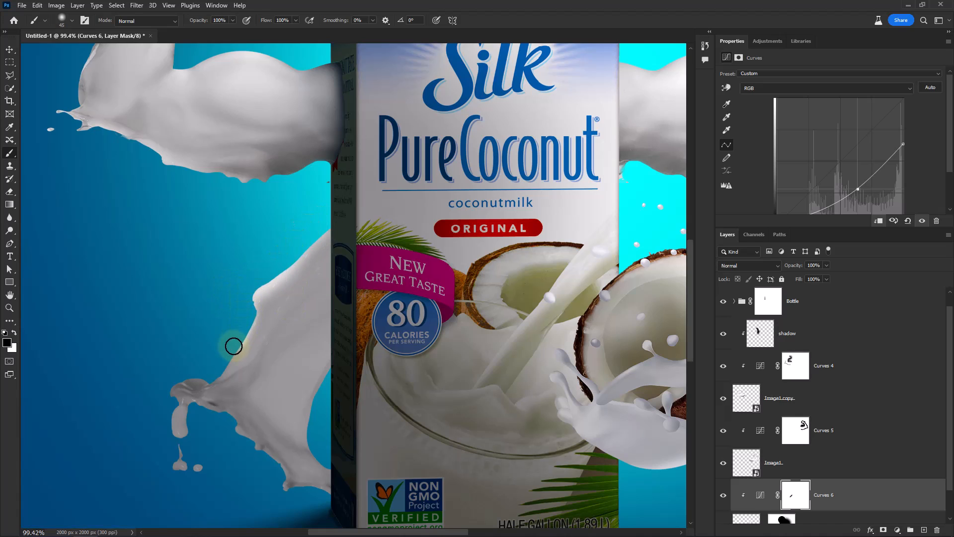
Paint black on the Curves 6 mask over the splash's left tip, drips and lower edge
{"action": "mouse_move", "coordinate": [159, 390]}
{"action": "left_mouse_down"}
{"action": "mouse_move", "coordinate": [189, 381]}
{"action": "mouse_move", "coordinate": [166, 389]}
{"action": "mouse_move", "coordinate": [174, 395]}
{"action": "mouse_move", "coordinate": [163, 430]}
{"action": "mouse_move", "coordinate": [189, 433]}
{"action": "mouse_move", "coordinate": [194, 415]}
{"action": "mouse_move", "coordinate": [190, 436]}
{"action": "mouse_move", "coordinate": [208, 460]}
{"action": "left_mouse_up"}
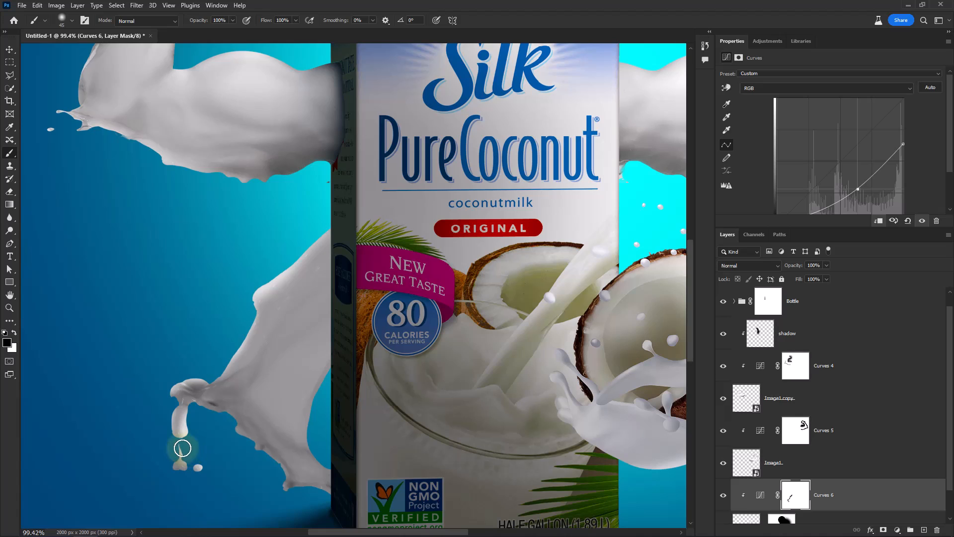
{"action": "left_click_drag", "start_coordinate": [206, 419], "coordinate": [235, 446]}
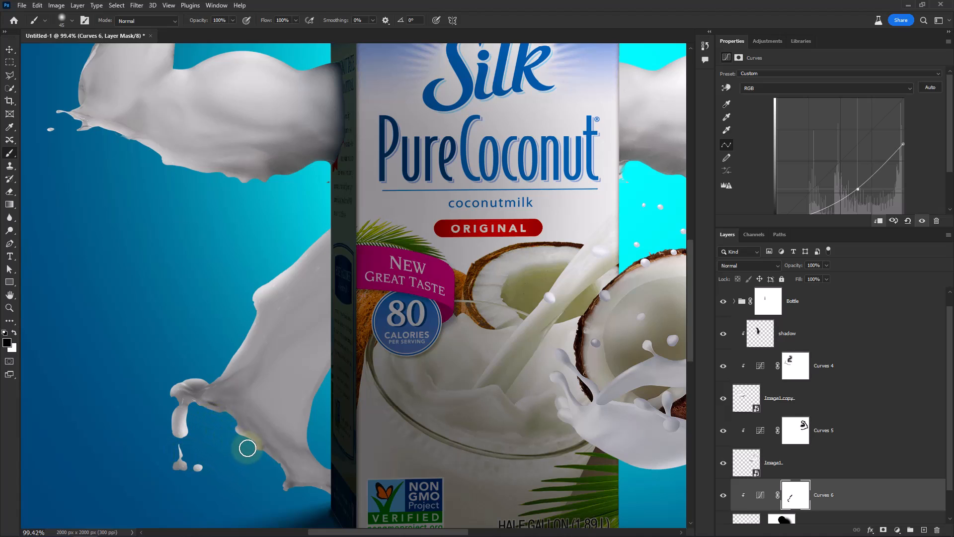
{"action": "left_click_drag", "start_coordinate": [289, 507], "coordinate": [296, 500]}
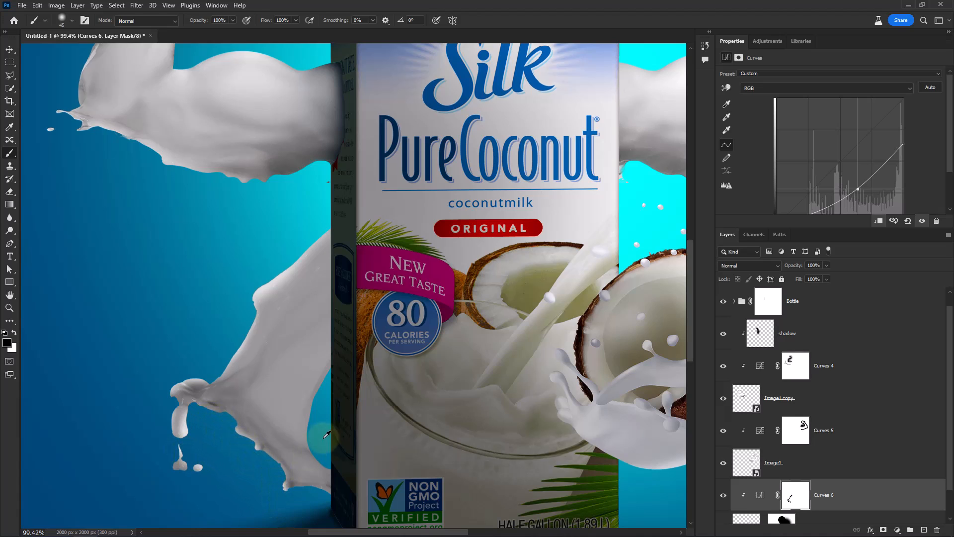
Paint black with a slightly larger brush on the Curves 6 mask along the splash's lower inner edge beside the carton
{"action": "mouse_move", "coordinate": [331, 435]}
{"action": "left_mouse_down"}
{"action": "mouse_move", "coordinate": [359, 437]}
{"action": "mouse_move", "coordinate": [322, 431]}
{"action": "left_mouse_up"}
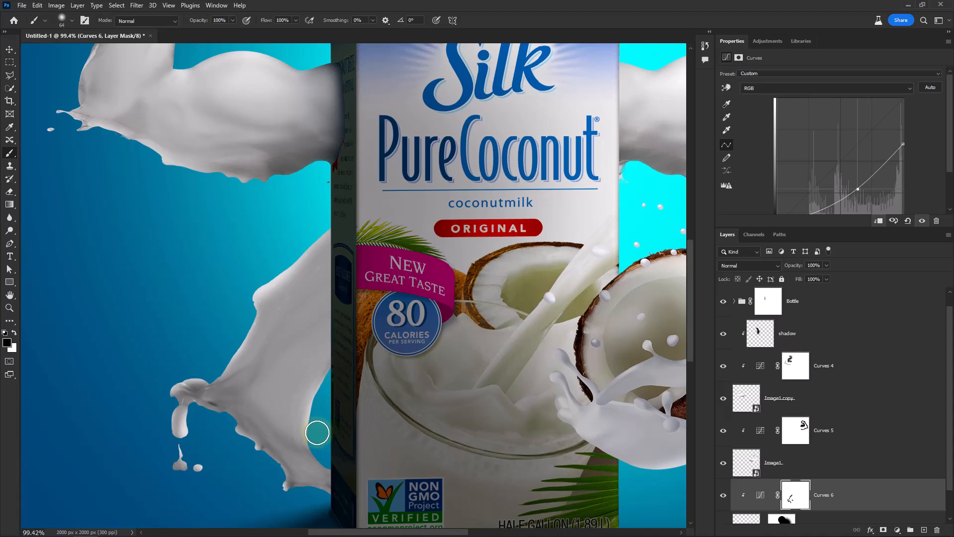
{"action": "scroll", "coordinate": [340, 445], "scroll_direction": "down", "scroll_amount": 5}
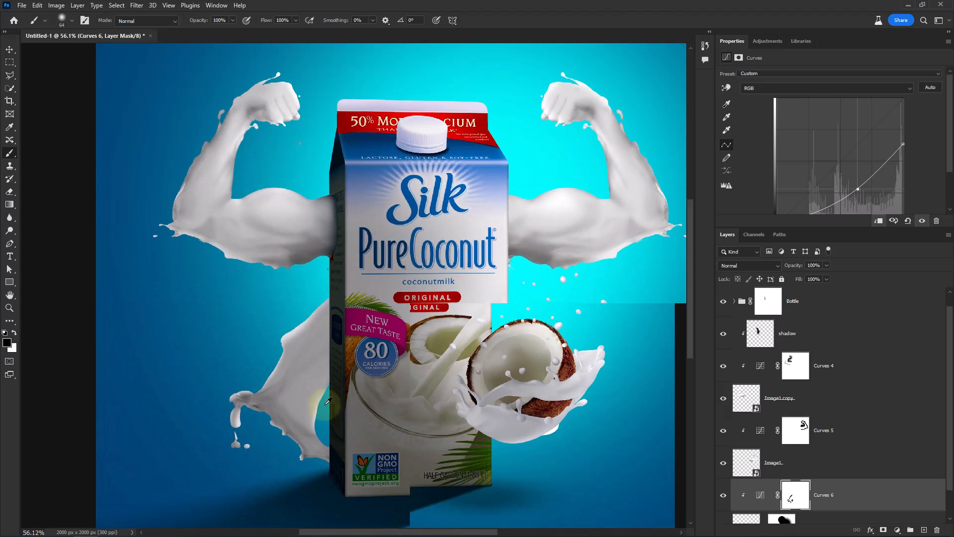
{"action": "scroll", "coordinate": [328, 401], "scroll_direction": "up", "scroll_amount": 1}
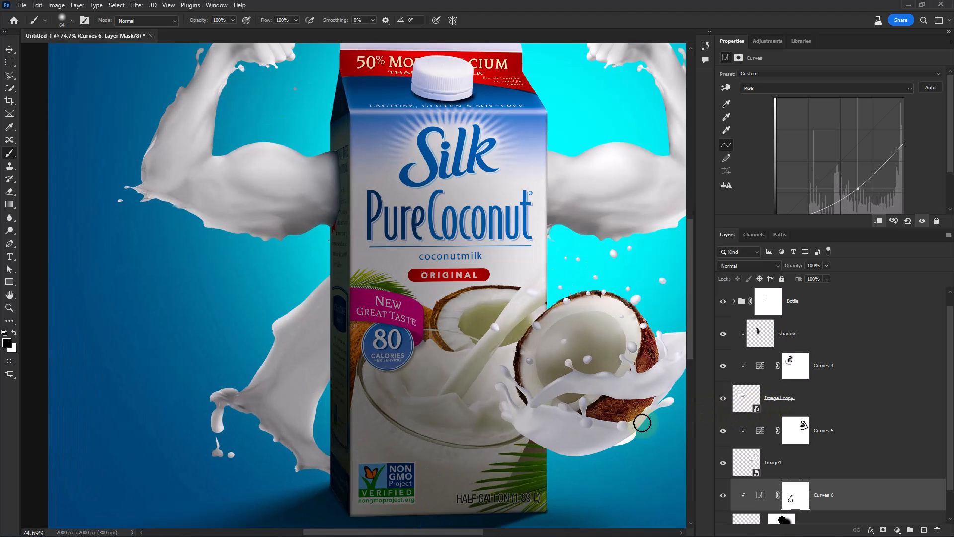
{"action": "scroll", "coordinate": [530, 398], "scroll_direction": "down", "scroll_amount": 8}
{"action": "scroll", "coordinate": [444, 367], "scroll_direction": "up", "scroll_amount": 3}
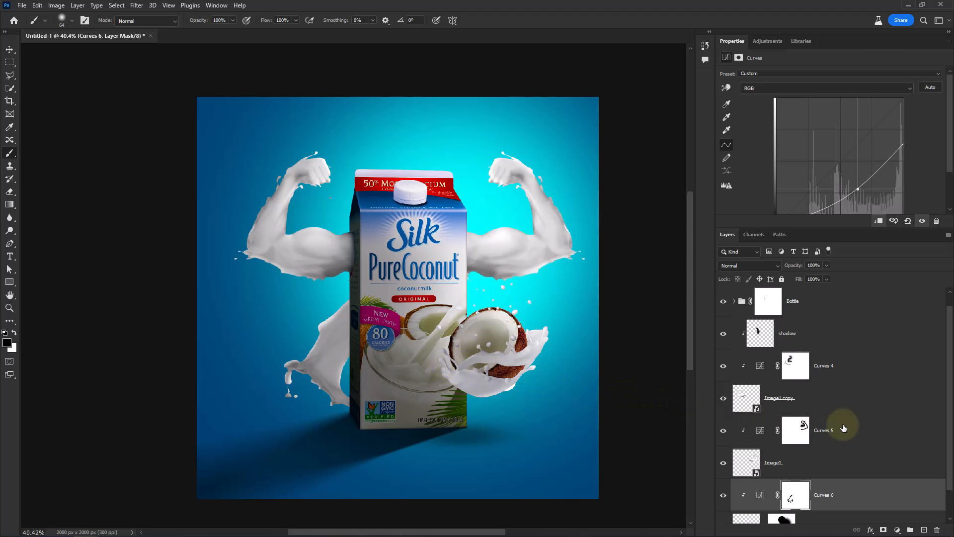
Place Image2.png above the Coc1 group, scaled to 54.38% and rotated to -117.33°, partly cut off by the canvas's upper-left corner
{"action": "scroll", "coordinate": [858, 421], "scroll_direction": "up", "scroll_amount": 1}
{"action": "left_click", "coordinate": [833, 294]}
{"action": "key", "text": "alt+Tab"}
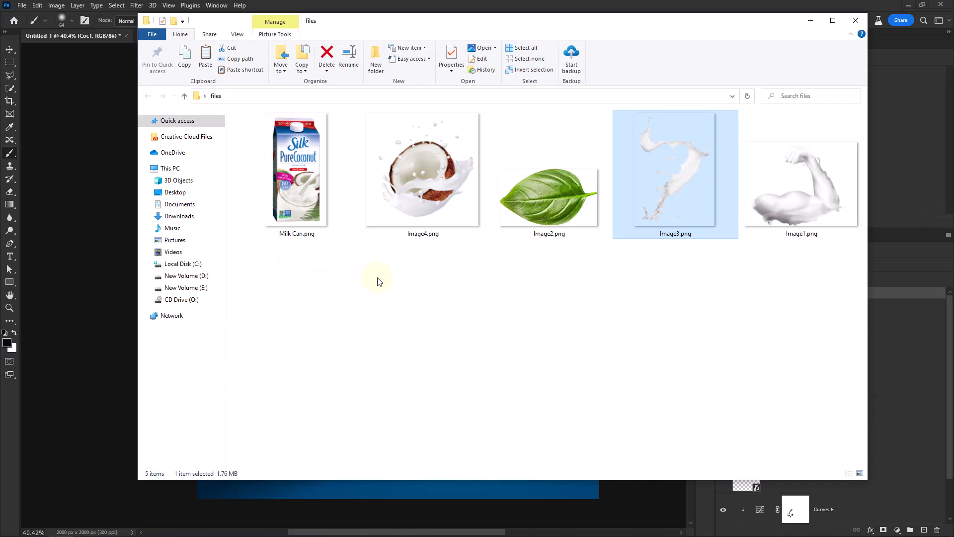
{"action": "left_click_drag", "start_coordinate": [537, 209], "coordinate": [213, 90]}
{"action": "key", "text": "alt+Tab"}
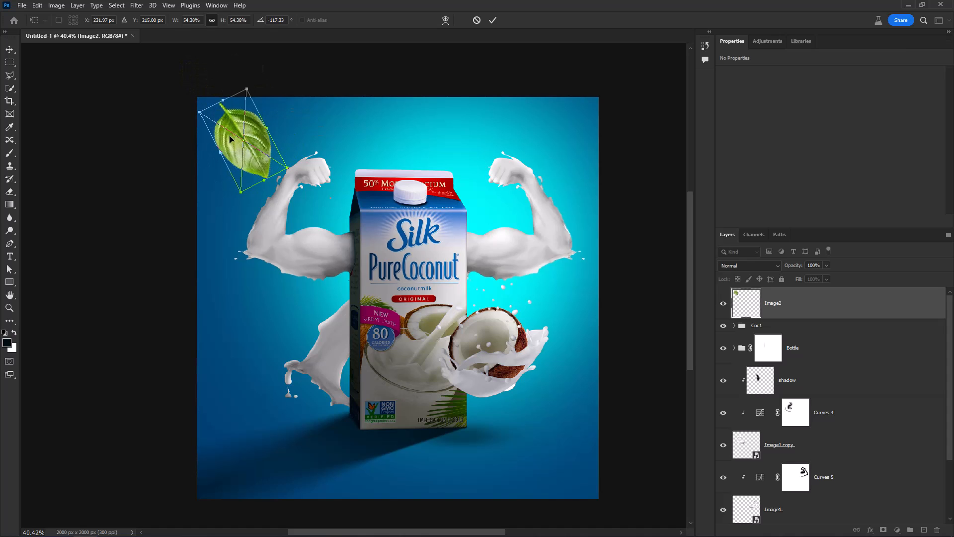
{"action": "left_click_drag", "start_coordinate": [230, 140], "coordinate": [211, 134]}
{"action": "key", "text": "Return"}
{"action": "key", "text": "b"}
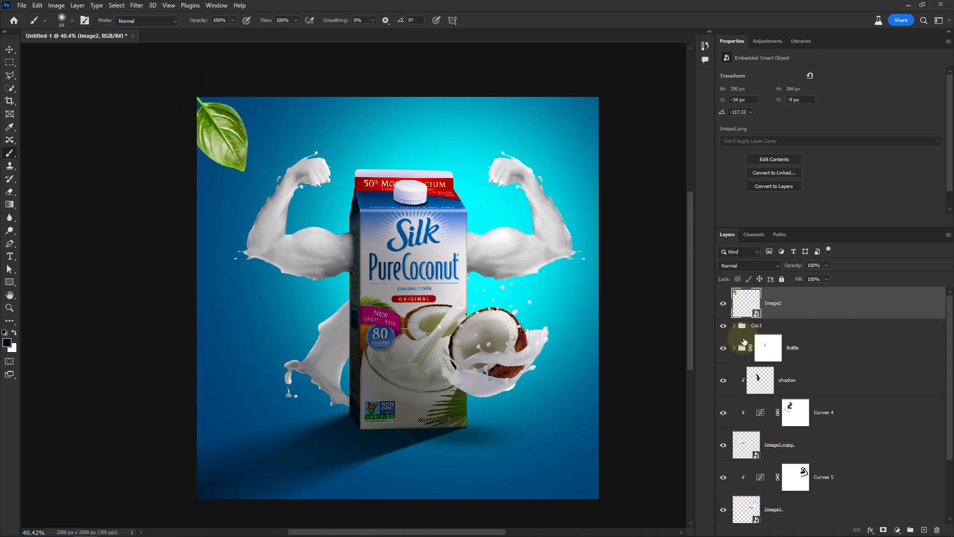
Apply a Motion Blur filter to the Image2 leaf with an angle of 77° and a distance of 25 pixels
{"action": "left_click", "coordinate": [136, 5]}
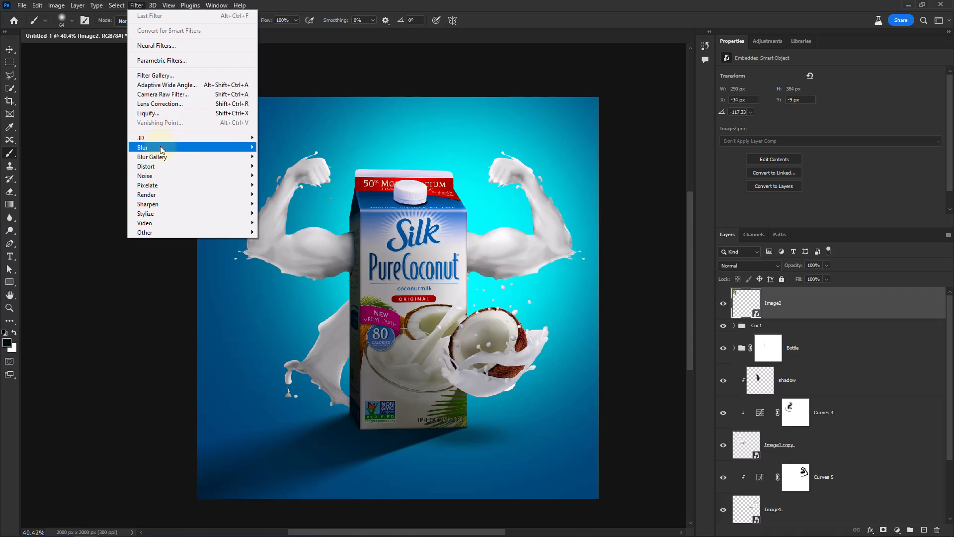
{"action": "mouse_move", "coordinate": [161, 149]}
{"action": "left_click", "coordinate": [292, 205]}
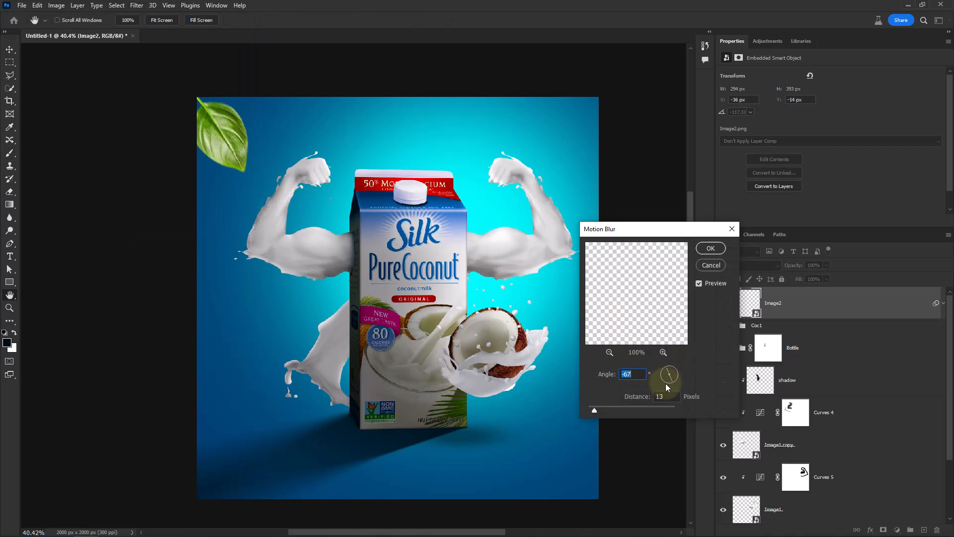
{"action": "left_click_drag", "start_coordinate": [666, 382], "coordinate": [671, 366]}
{"action": "left_click_drag", "start_coordinate": [595, 410], "coordinate": [600, 409]}
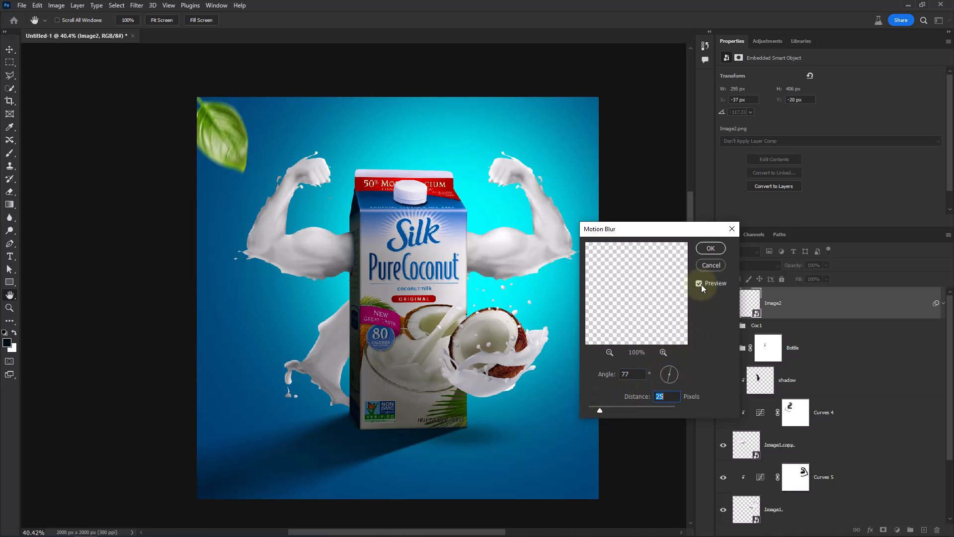
{"action": "left_click", "coordinate": [710, 249]}
Duplicate the blurred leaf, rotate the copy to about -19°, and enlarge it at the canvas's lower-right edge
{"action": "key", "text": "ctrl+j"}
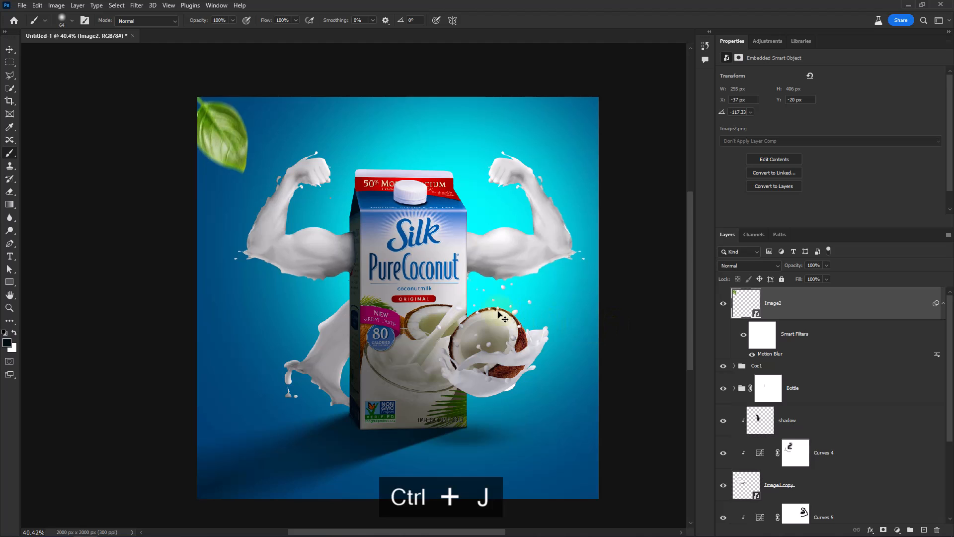
{"action": "key", "text": "v"}
{"action": "mouse_move", "coordinate": [240, 162]}
{"action": "left_mouse_down"}
{"action": "mouse_move", "coordinate": [241, 127]}
{"action": "mouse_move", "coordinate": [557, 298]}
{"action": "mouse_move", "coordinate": [544, 343]}
{"action": "mouse_move", "coordinate": [453, 420]}
{"action": "mouse_move", "coordinate": [462, 419]}
{"action": "mouse_move", "coordinate": [365, 405]}
{"action": "left_mouse_up"}
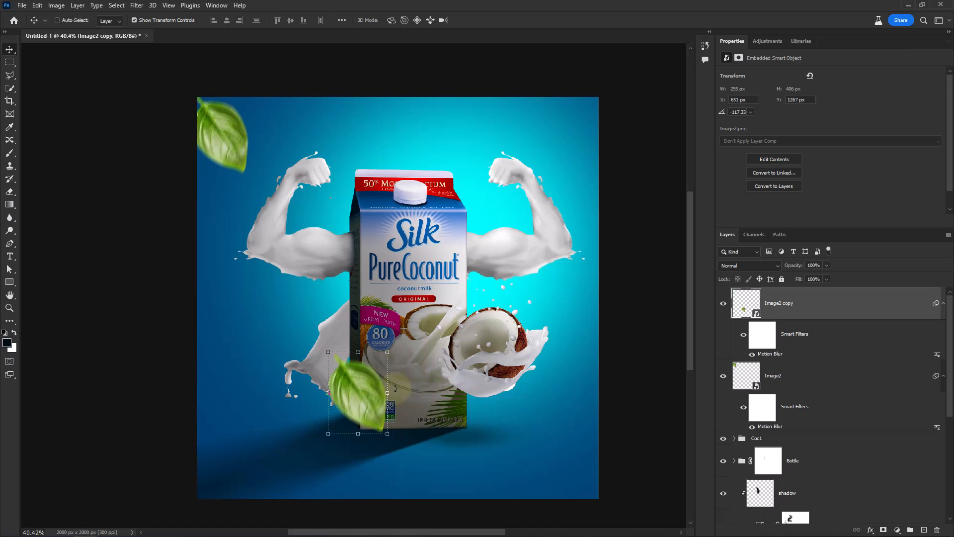
{"action": "key", "text": "ctrl+t"}
{"action": "left_click_drag", "start_coordinate": [345, 436], "coordinate": [360, 439]}
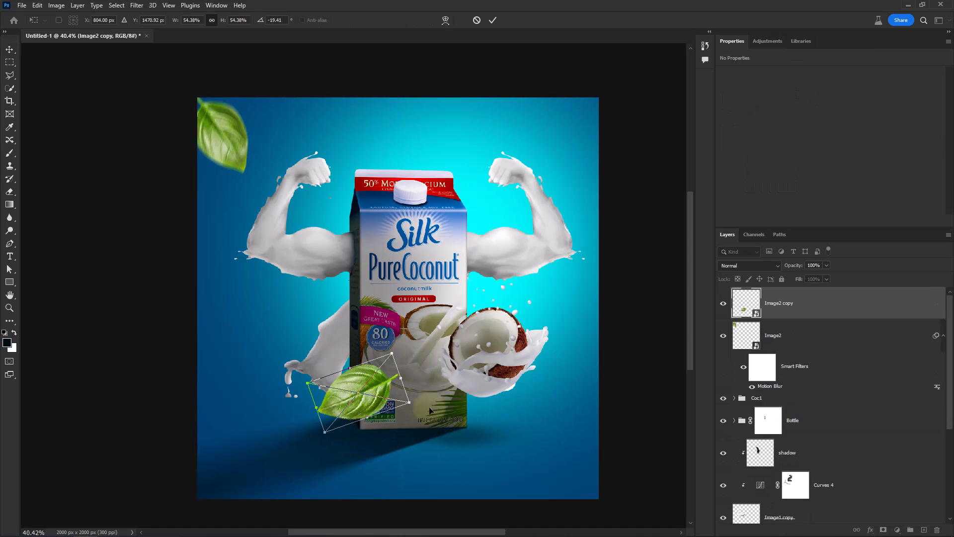
{"action": "left_click_drag", "start_coordinate": [369, 397], "coordinate": [588, 421]}
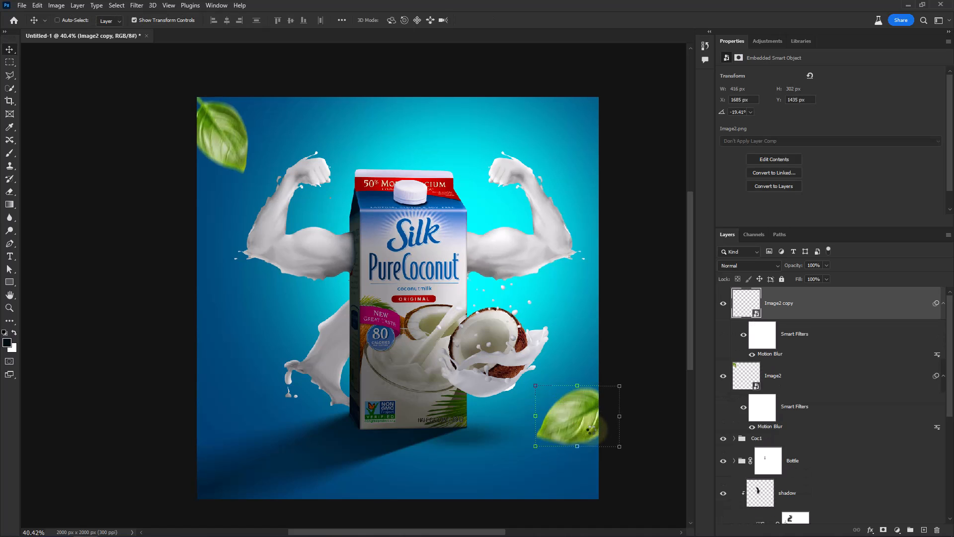
{"action": "left_click_drag", "start_coordinate": [539, 388], "coordinate": [498, 381]}
{"action": "key", "text": "Return"}
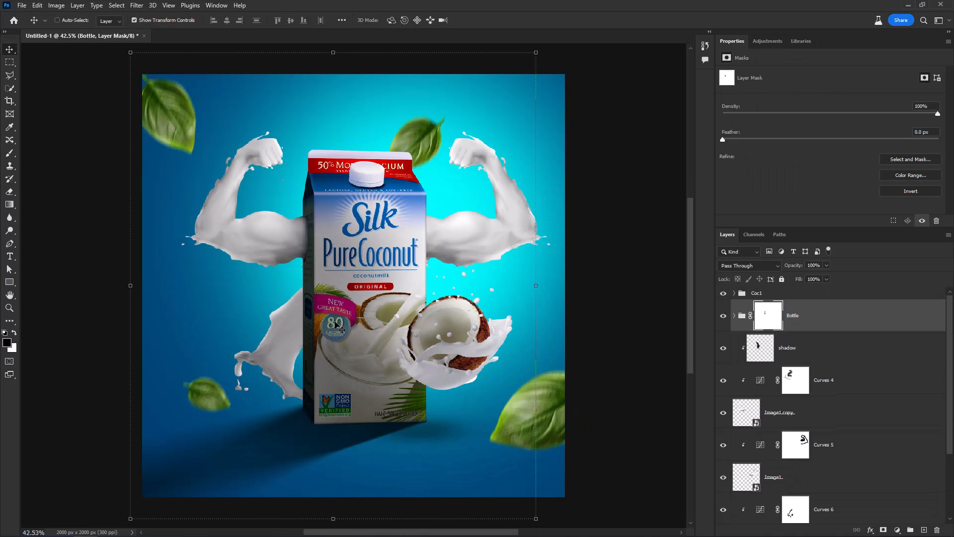
Select the Coc1 group, stamp all visible layers into a new layer above it, and convert that layer to a smart object
{"action": "left_click", "coordinate": [426, 332], "text": "ctrl"}
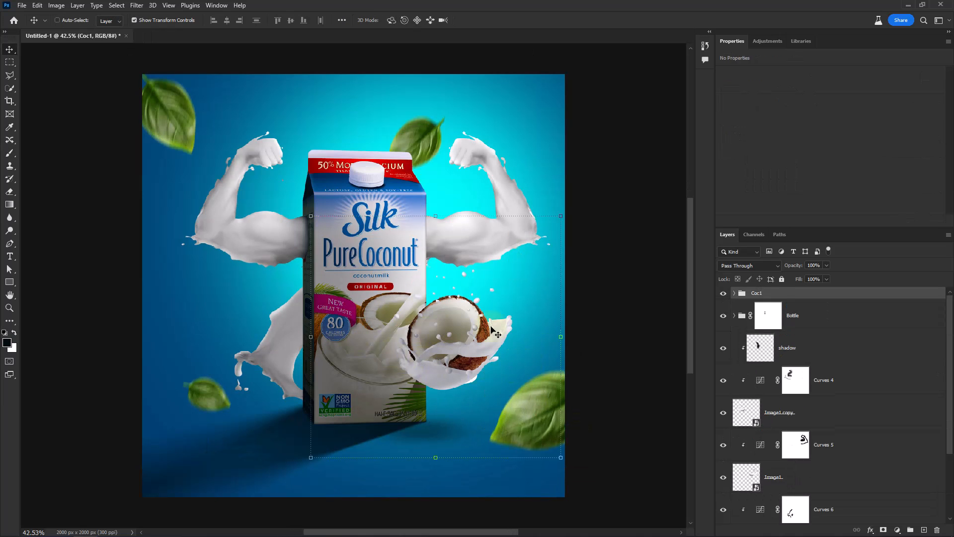
{"action": "key", "text": "ctrl+shift+alt+e"}
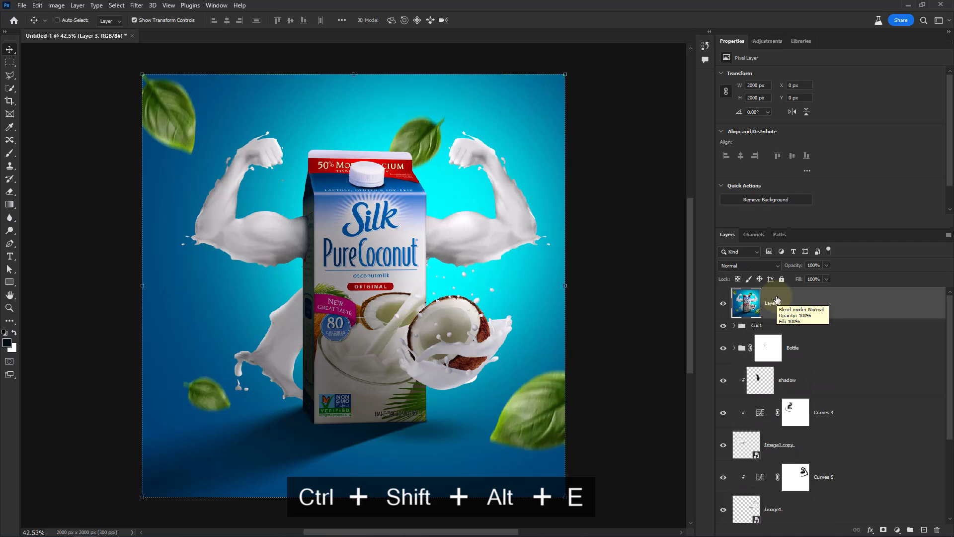
{"action": "right_click", "coordinate": [777, 303]}
{"action": "left_click", "coordinate": [800, 277]}
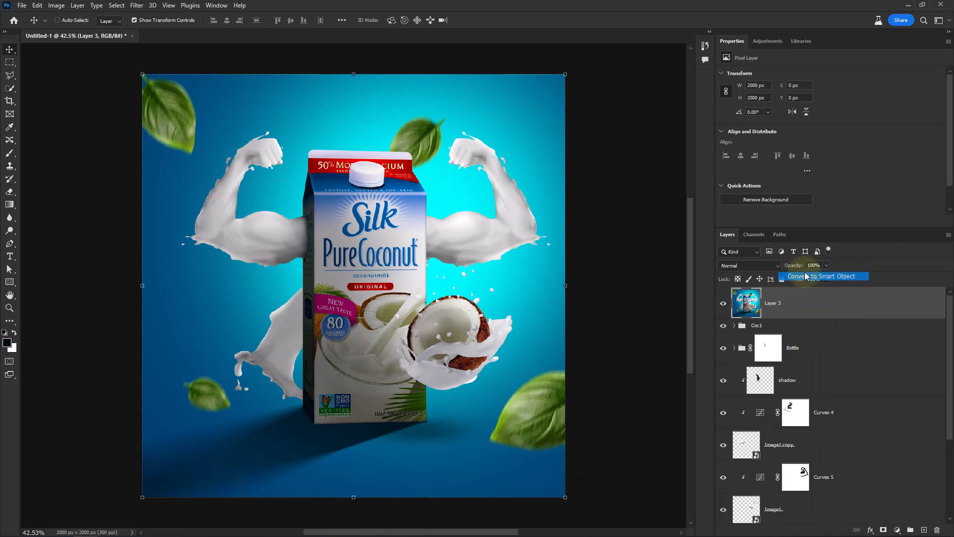
Start the Camera Raw Filter on the merged smart object and set Temperature to -15 and Tint to -7
{"action": "left_click", "coordinate": [140, 9]}
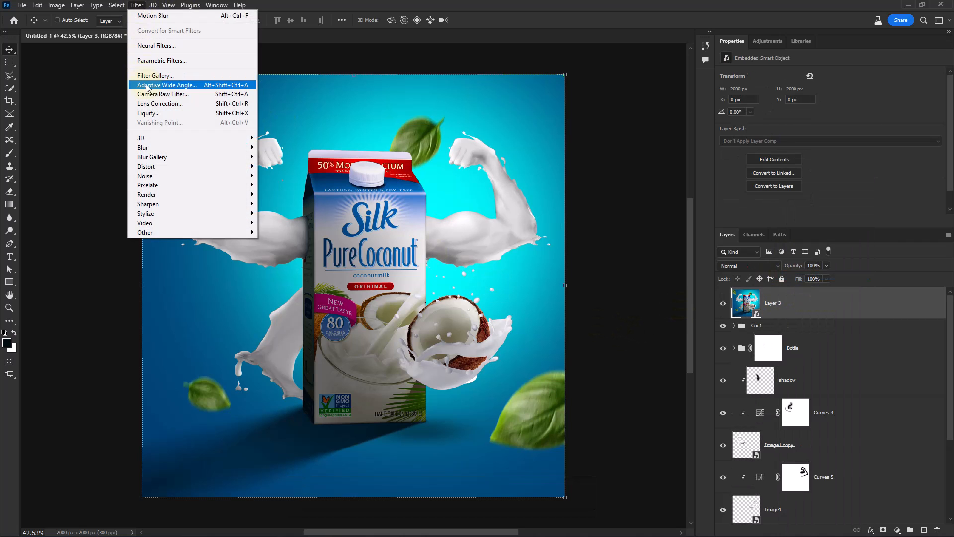
{"action": "left_click", "coordinate": [159, 94]}
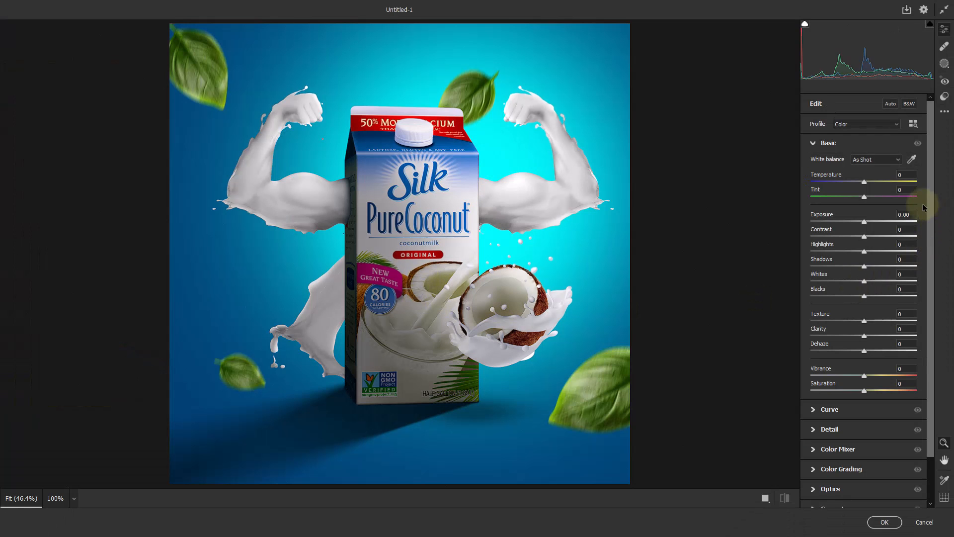
{"action": "mouse_move", "coordinate": [864, 182]}
{"action": "left_mouse_down"}
{"action": "mouse_move", "coordinate": [852, 196]}
{"action": "mouse_move", "coordinate": [860, 200]}
{"action": "left_mouse_up"}
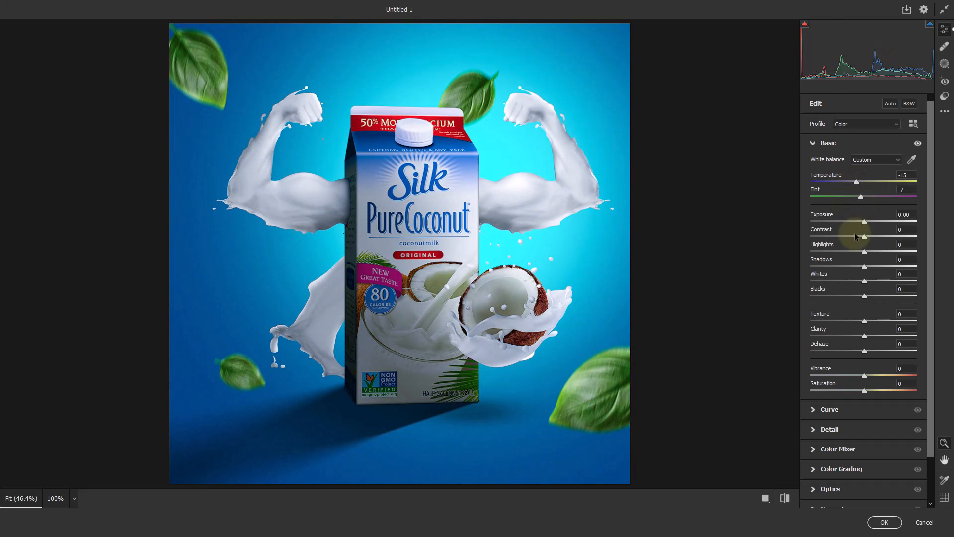
Set Contrast to +27, Highlights to +14 and Shadows to +5, adjust Clarity, raise Vibrance slightly, and apply the Camera Raw Filter
{"action": "left_click_drag", "start_coordinate": [864, 236], "coordinate": [867, 266]}
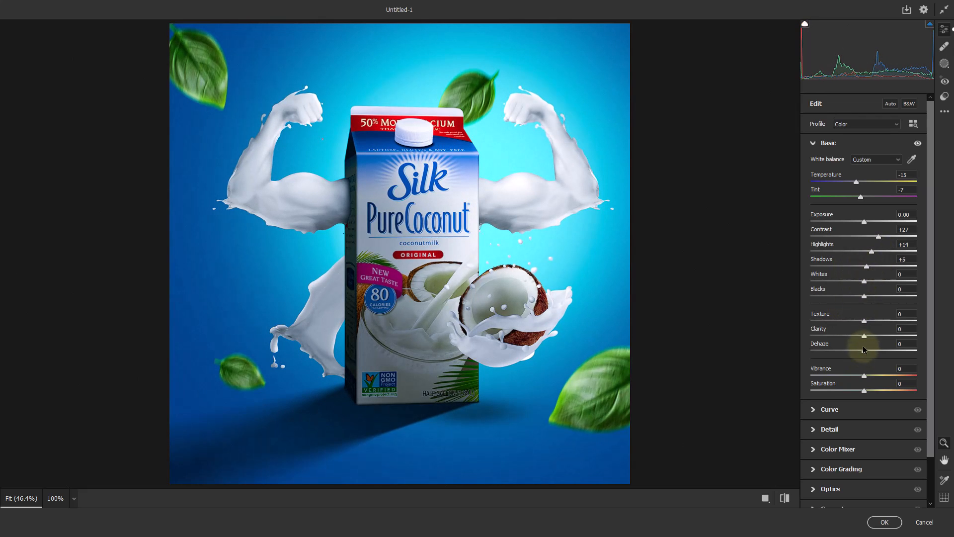
{"action": "left_click_drag", "start_coordinate": [861, 336], "coordinate": [864, 336]}
{"action": "left_click_drag", "start_coordinate": [864, 371], "coordinate": [875, 371]}
{"action": "left_click", "coordinate": [885, 522]}
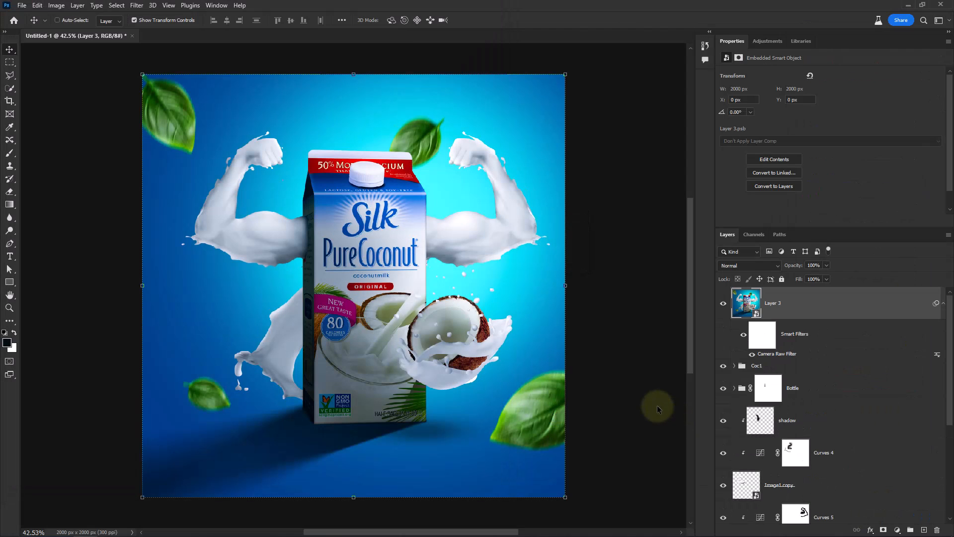